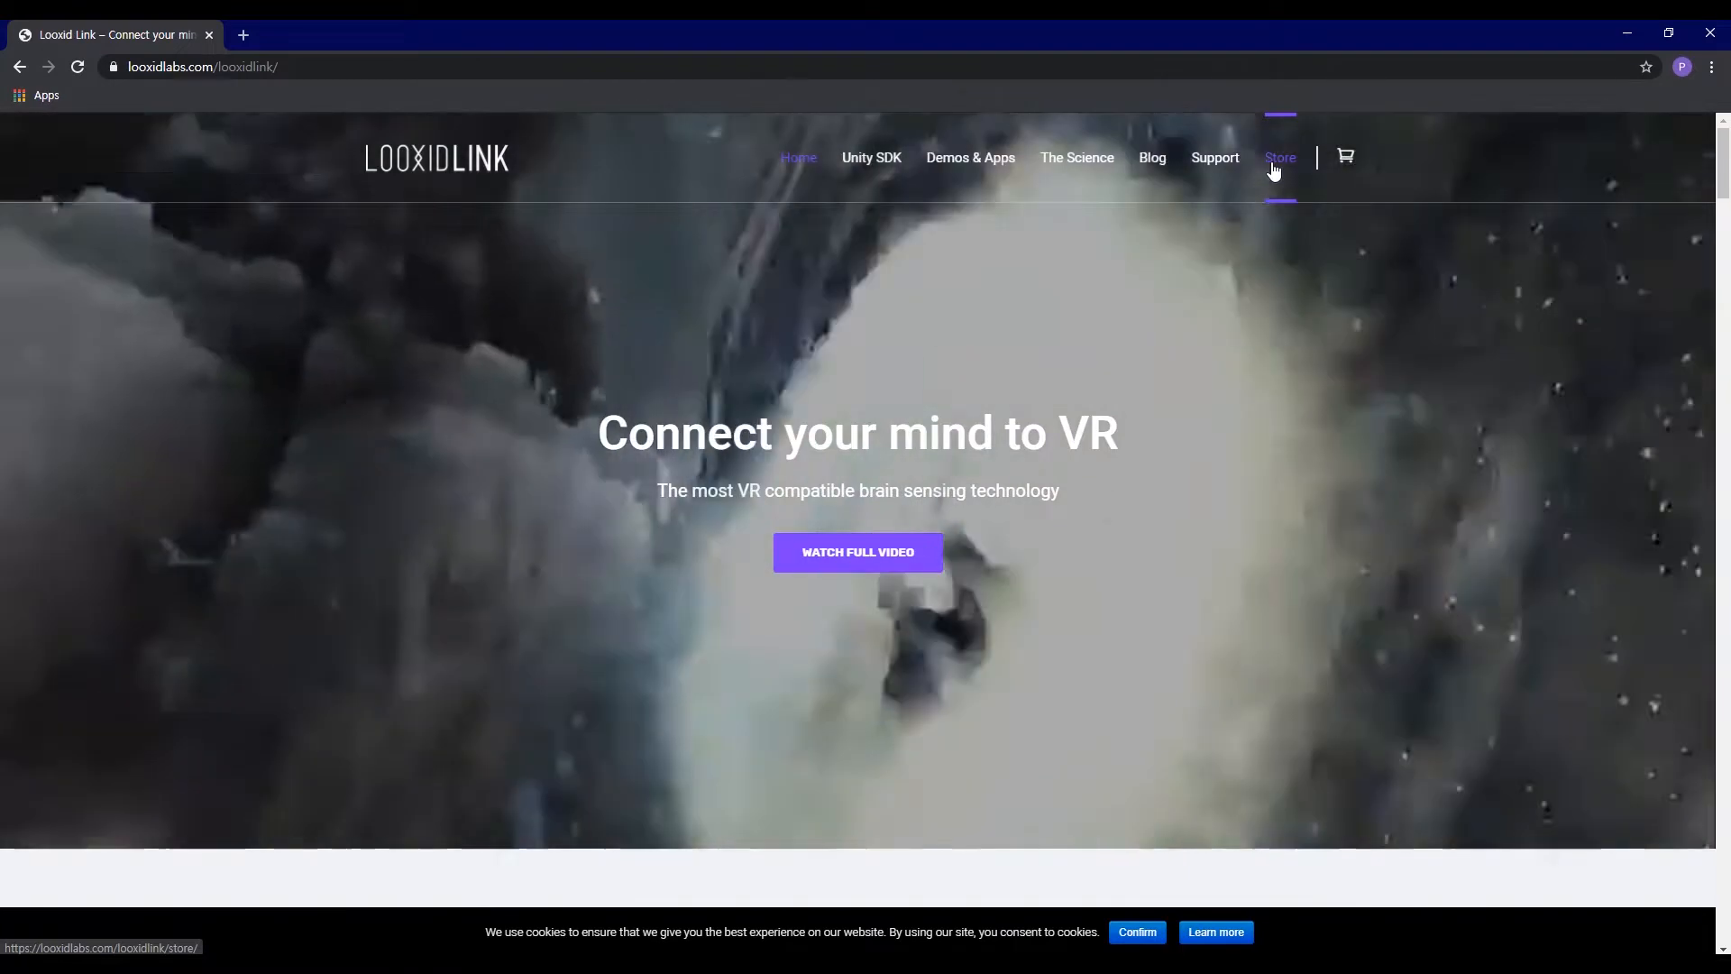
Step: Open the Looxid Link store and browse to the free software, including Looxid Link Core, 2D Visualizer and the other demos
click(1279, 159)
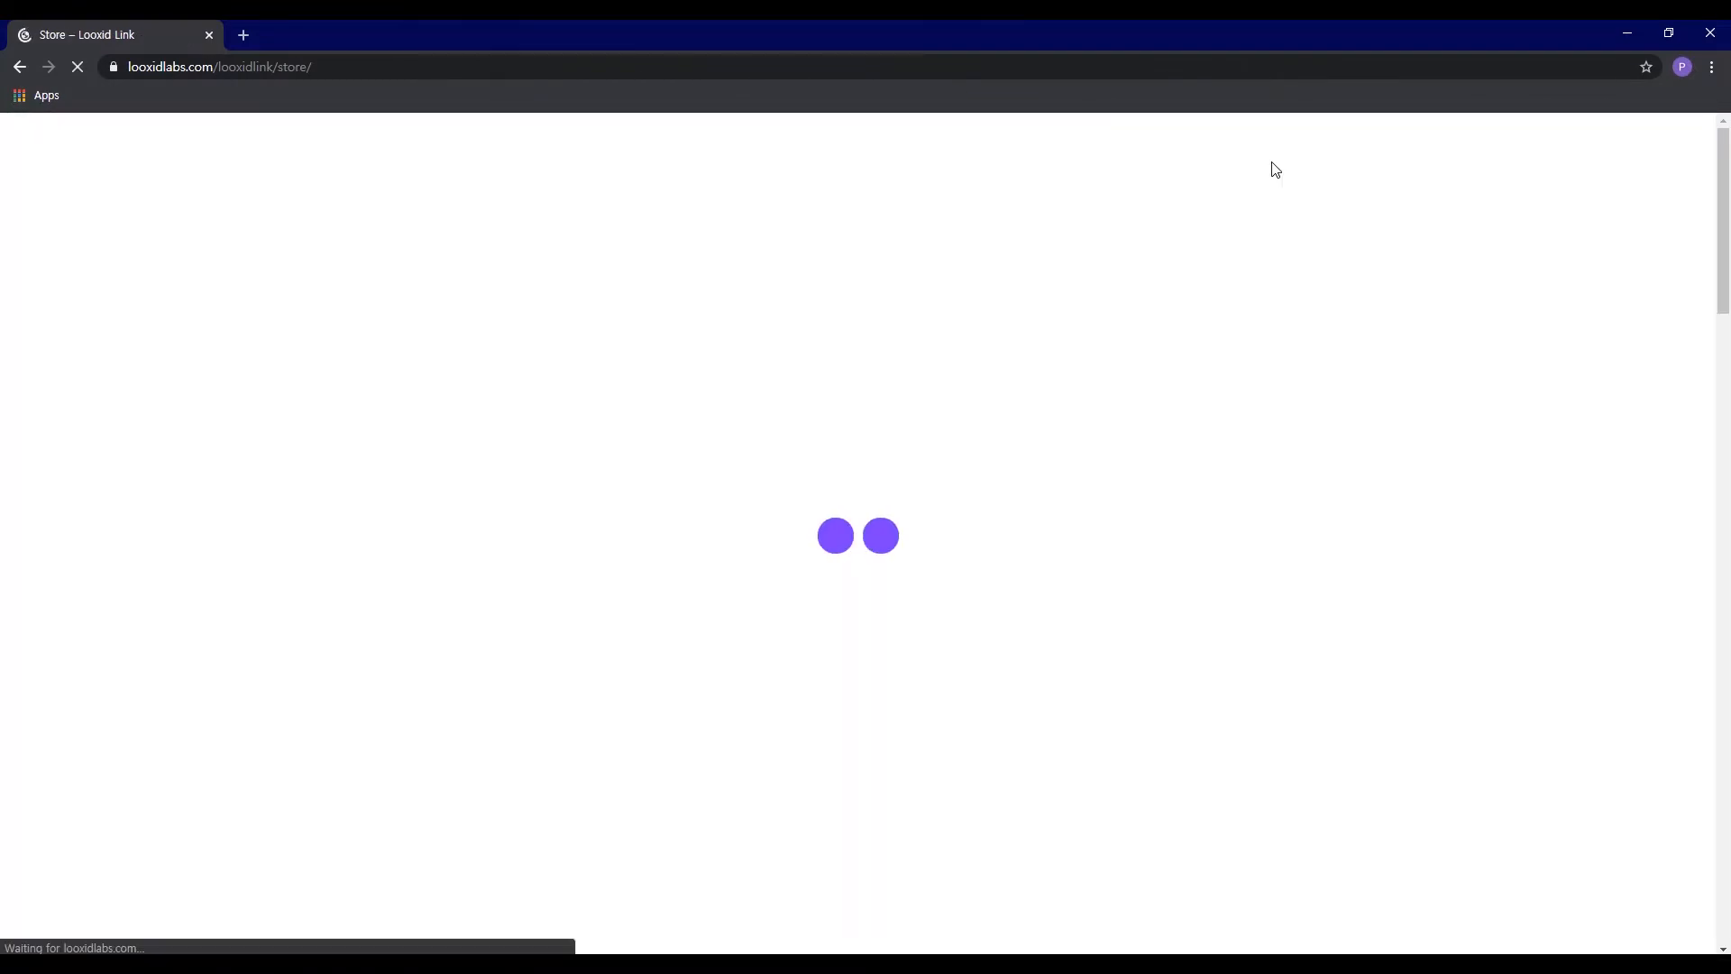
scroll(1347, 363, down, 7)
scroll(1348, 364, down, 7)
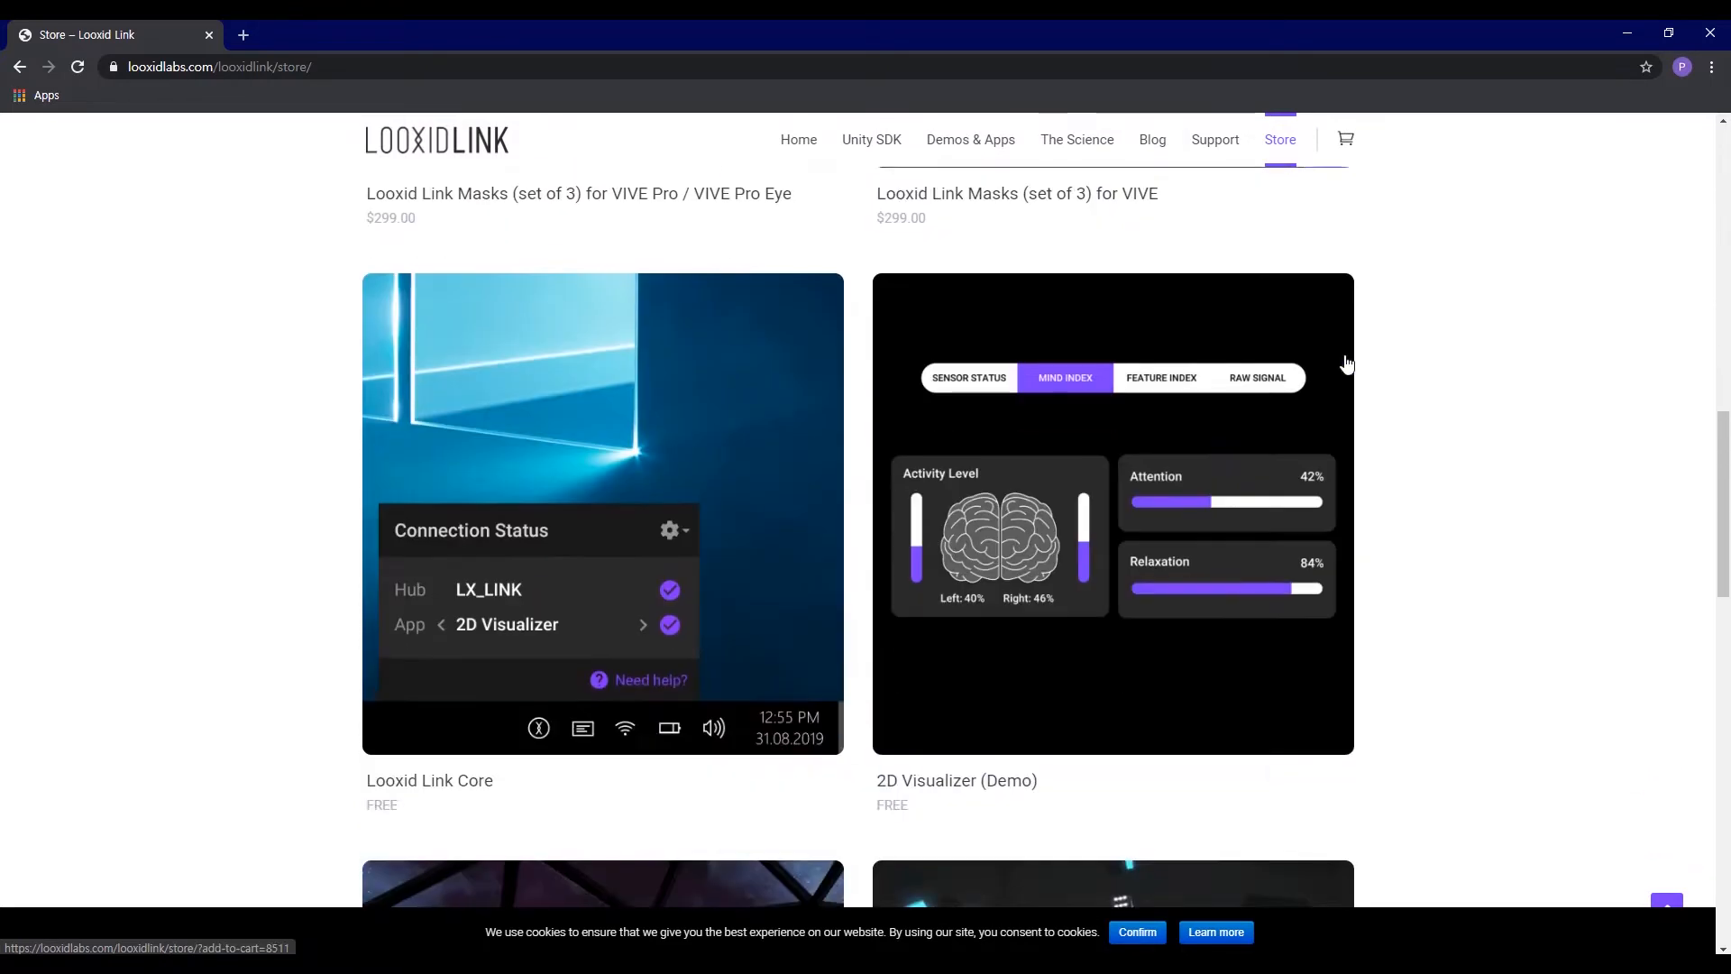
scroll(1347, 363, down, 3)
scroll(1347, 363, up, 3)
mouse_move(480, 743)
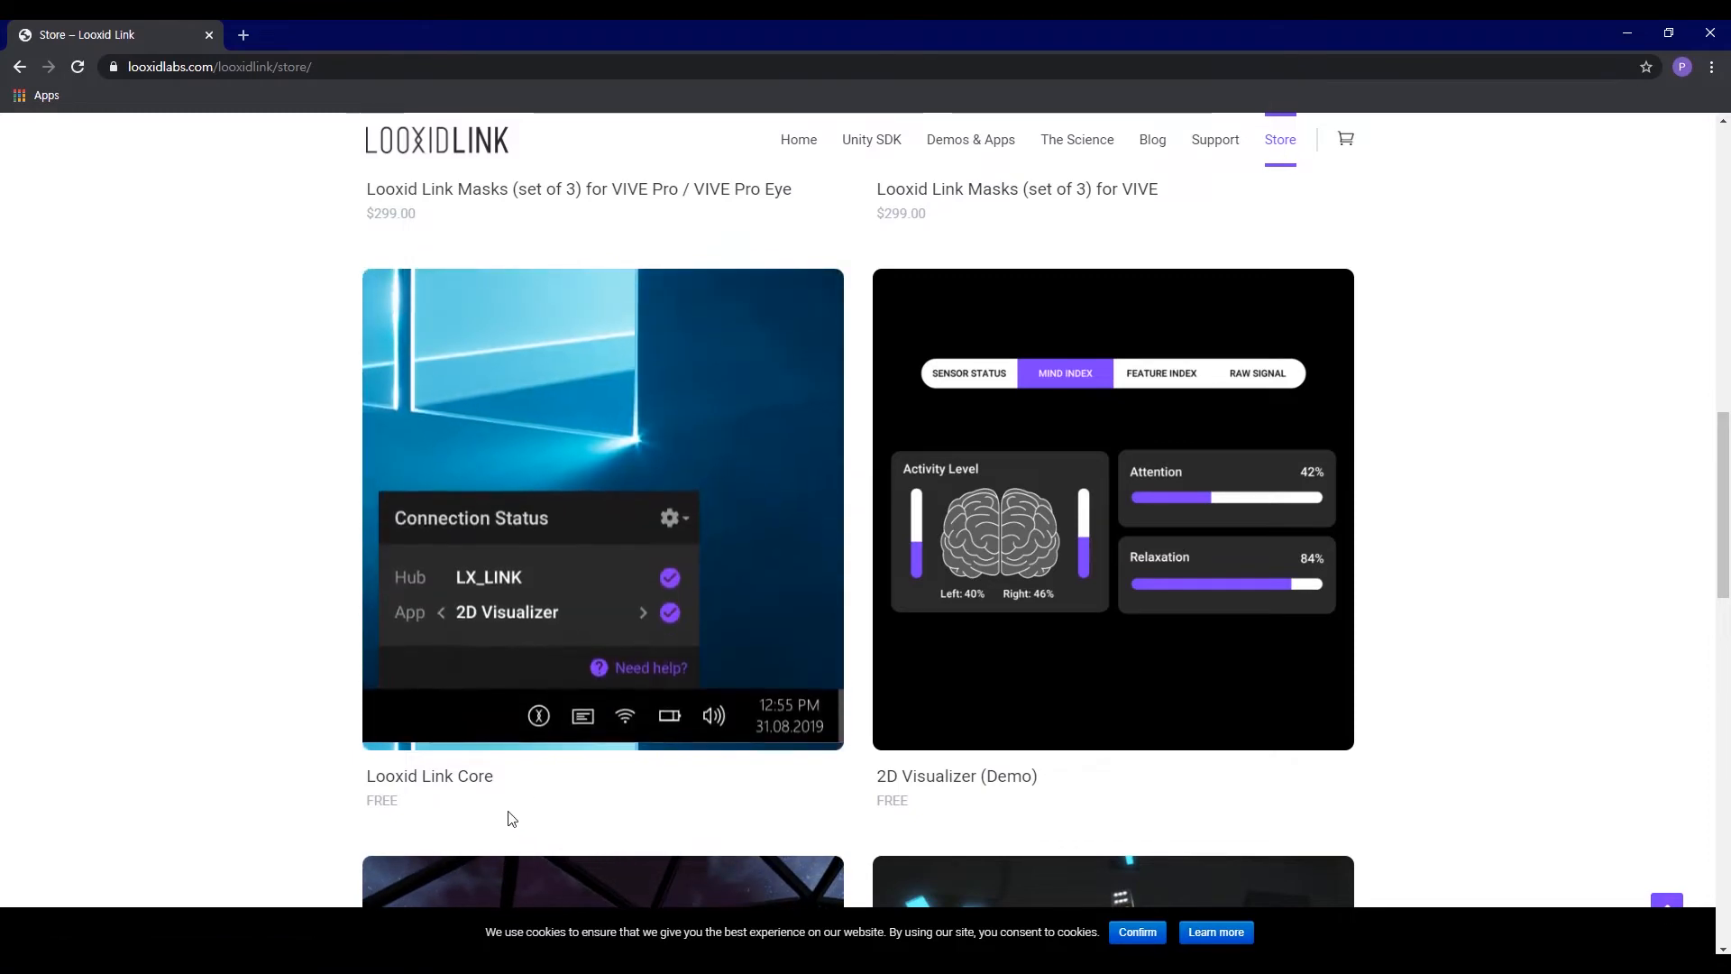
scroll(944, 828, down, 1)
scroll(944, 826, down, 10)
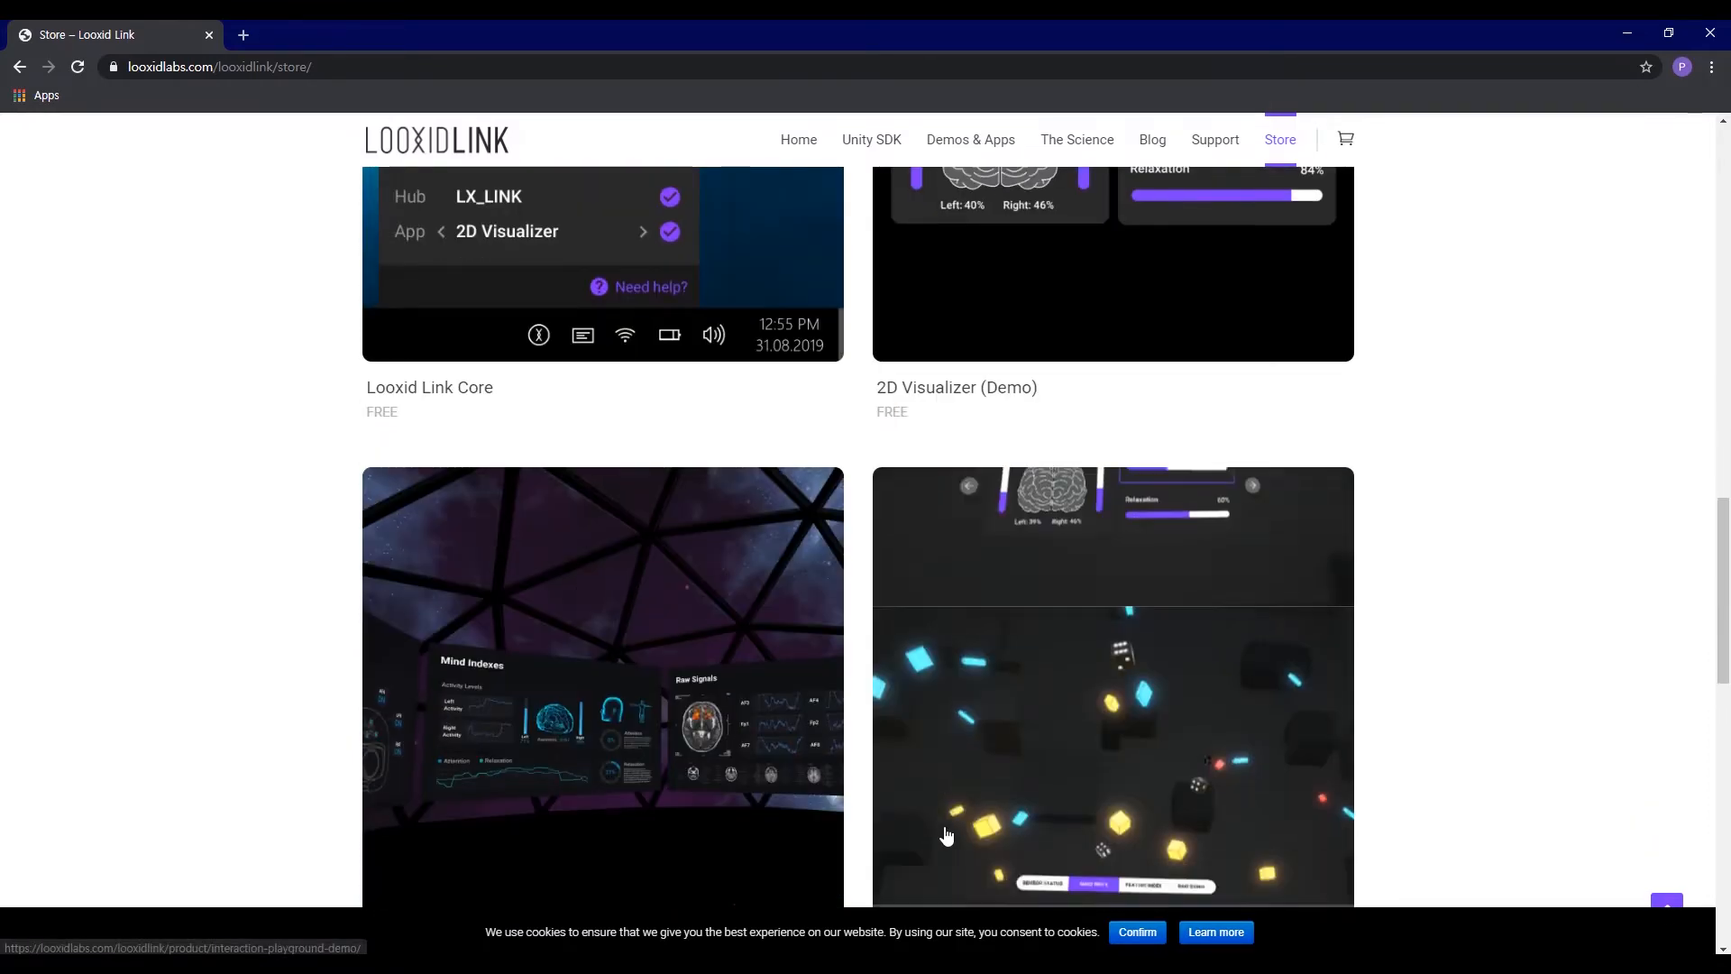
scroll(944, 827, down, 6)
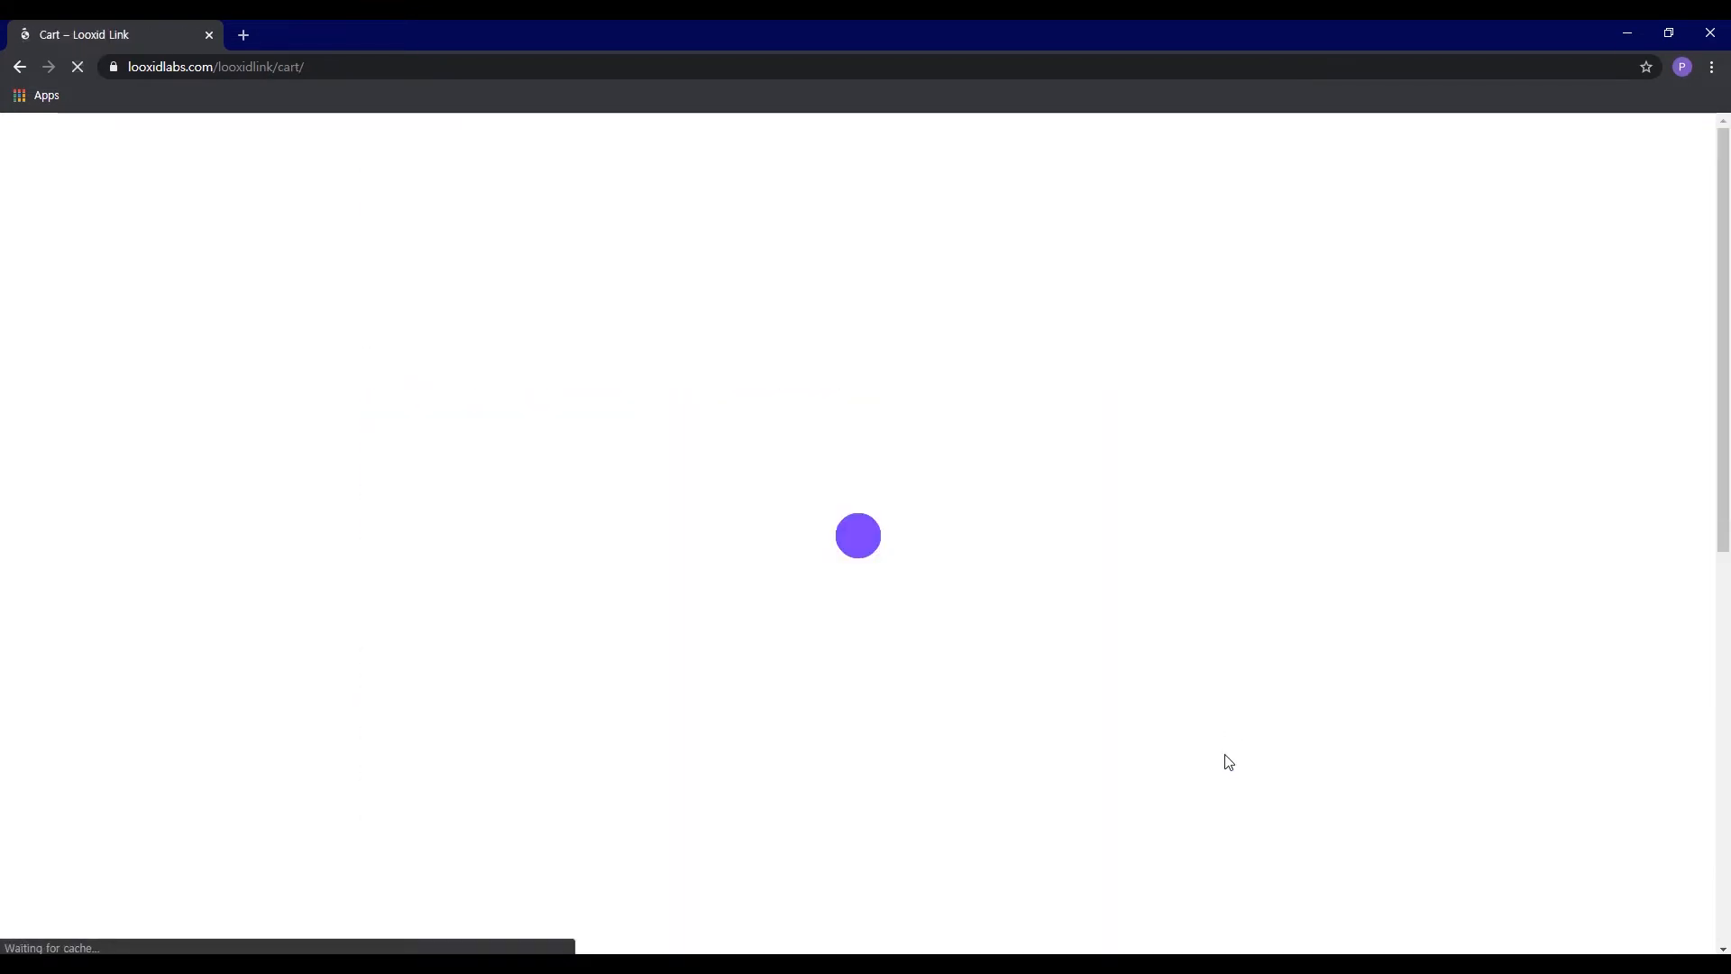
Step: Proceed from the cart to checkout and fill in the billing first name, last name and email address
scroll(1324, 827, down, 6)
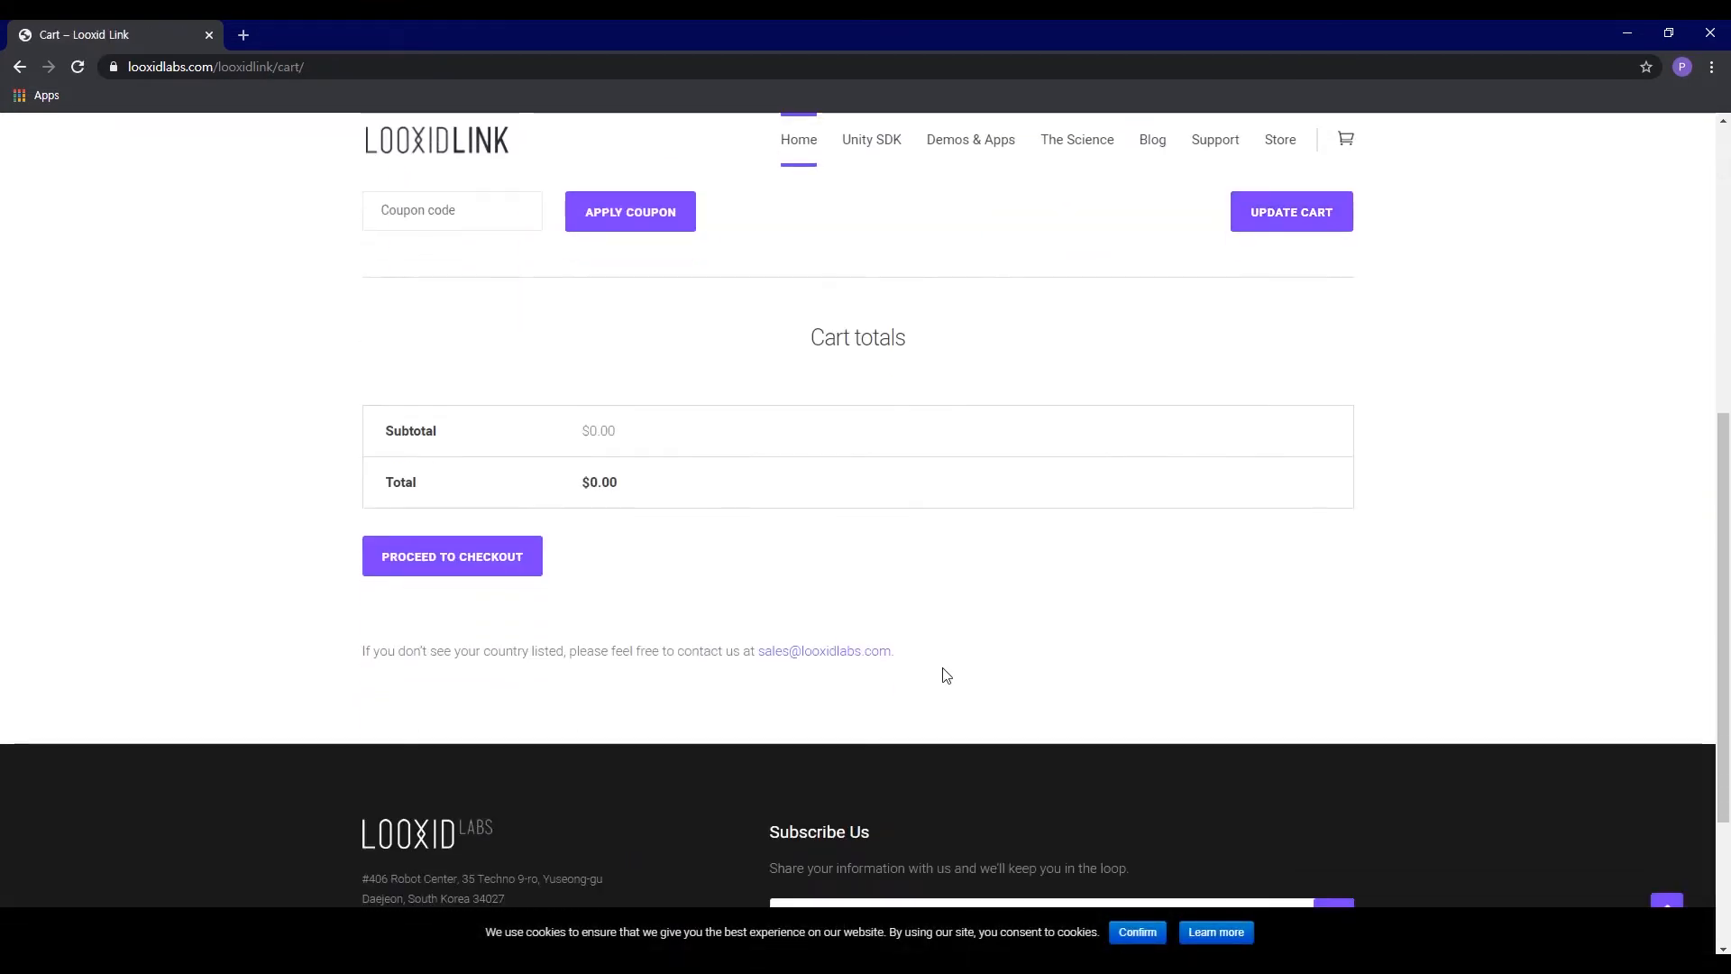
click(463, 568)
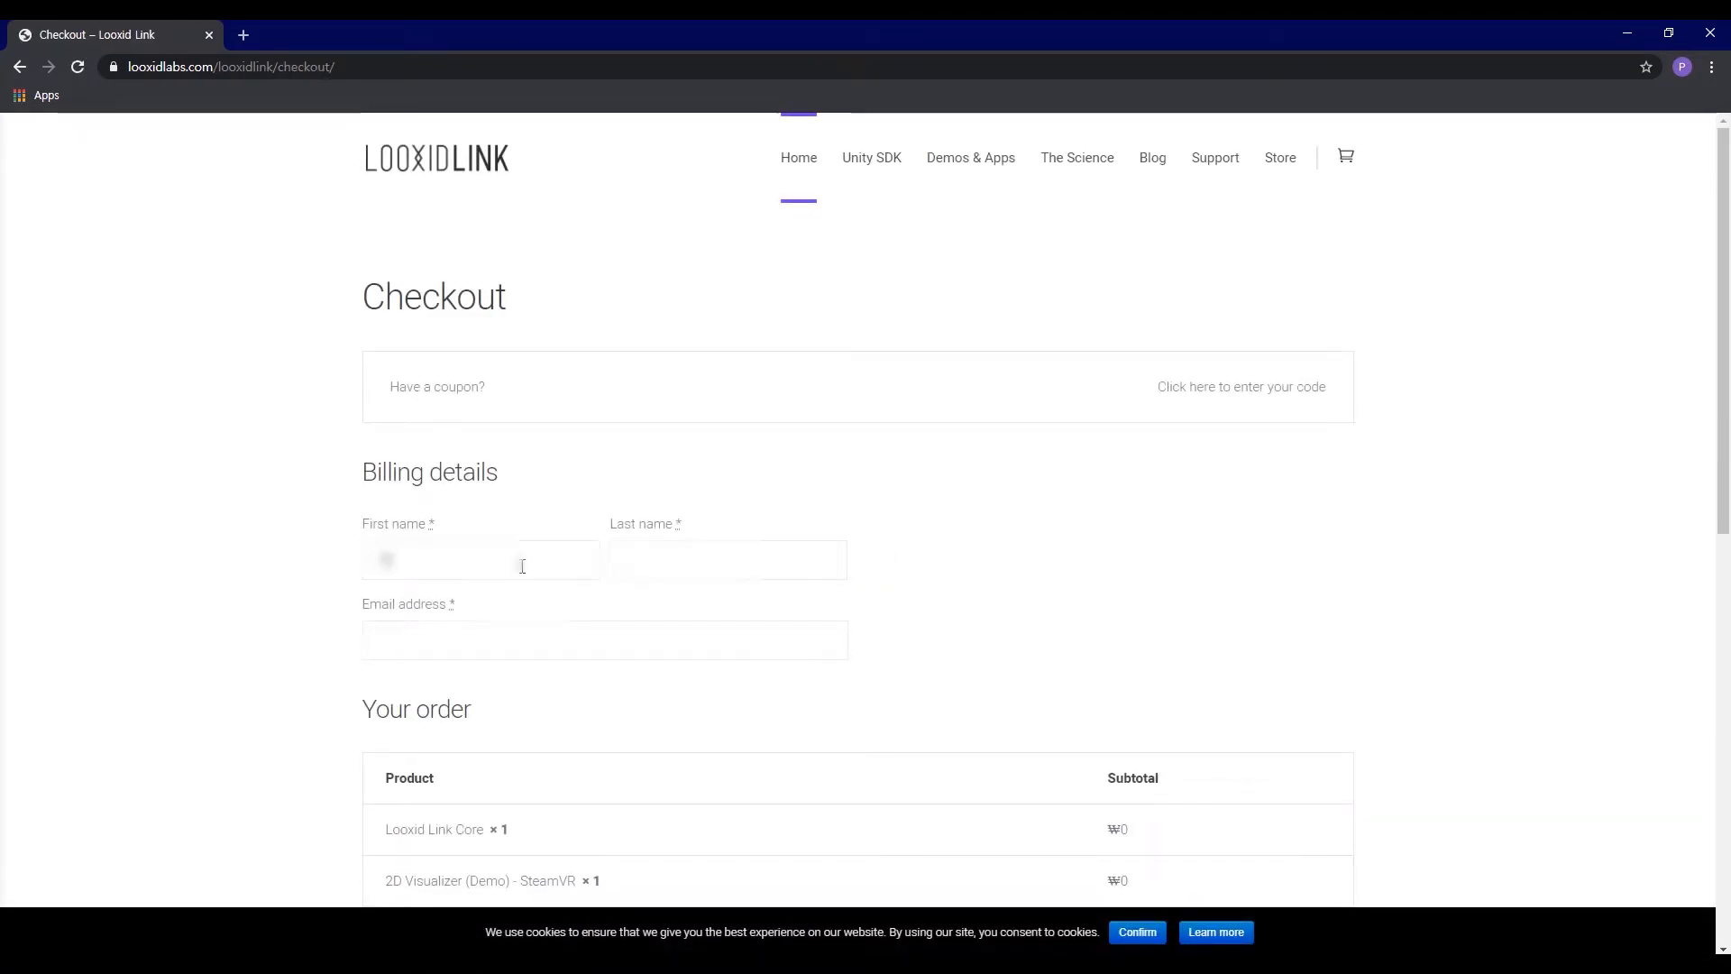
click(522, 567)
text(David)
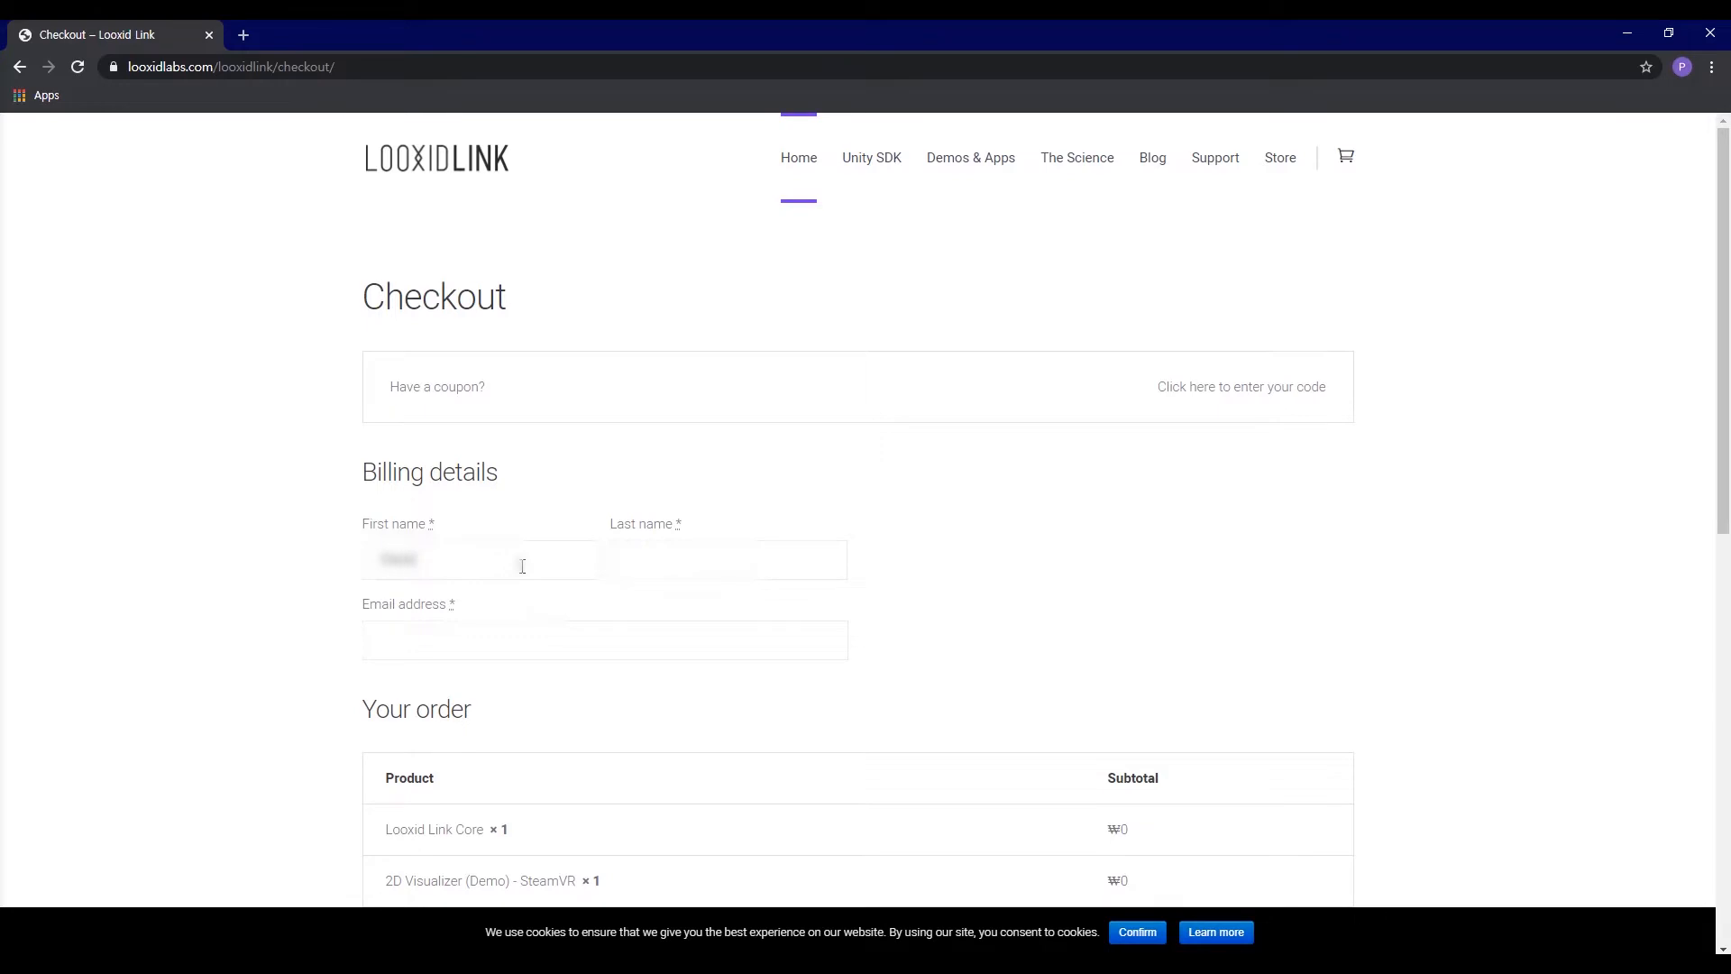
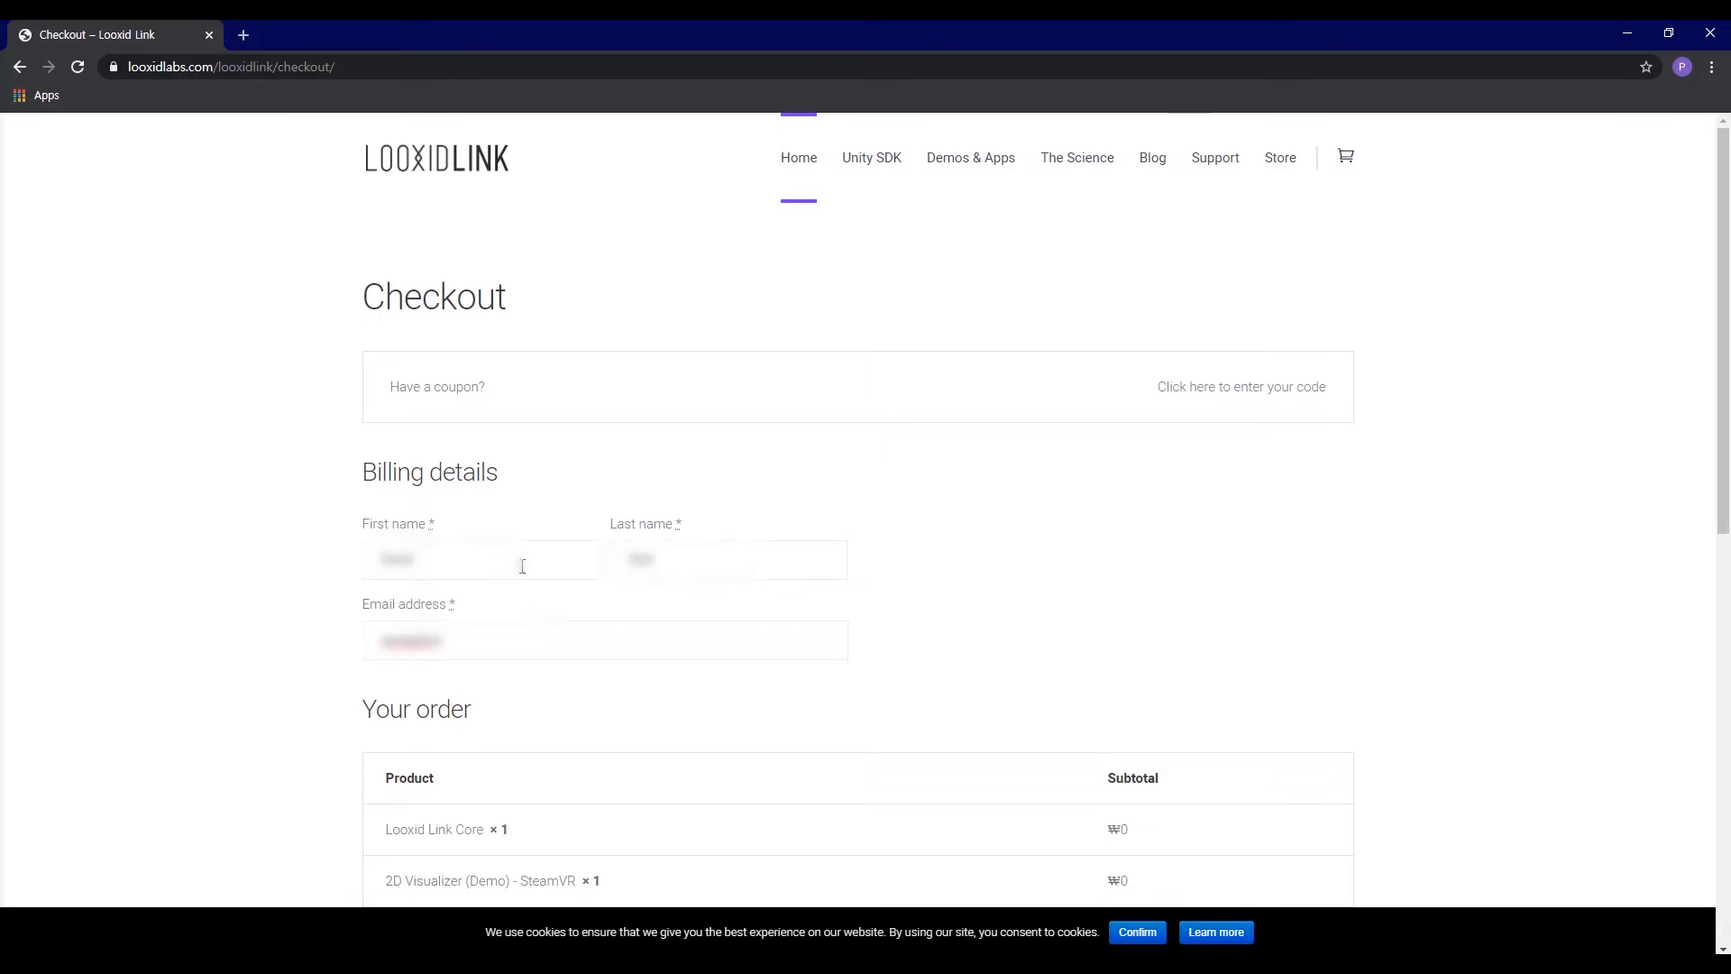
Step: Place the order with the terms and conditions accepted, and download the Looxid_Link_Core-1.0.0.zip file
scroll(522, 565, down, 7)
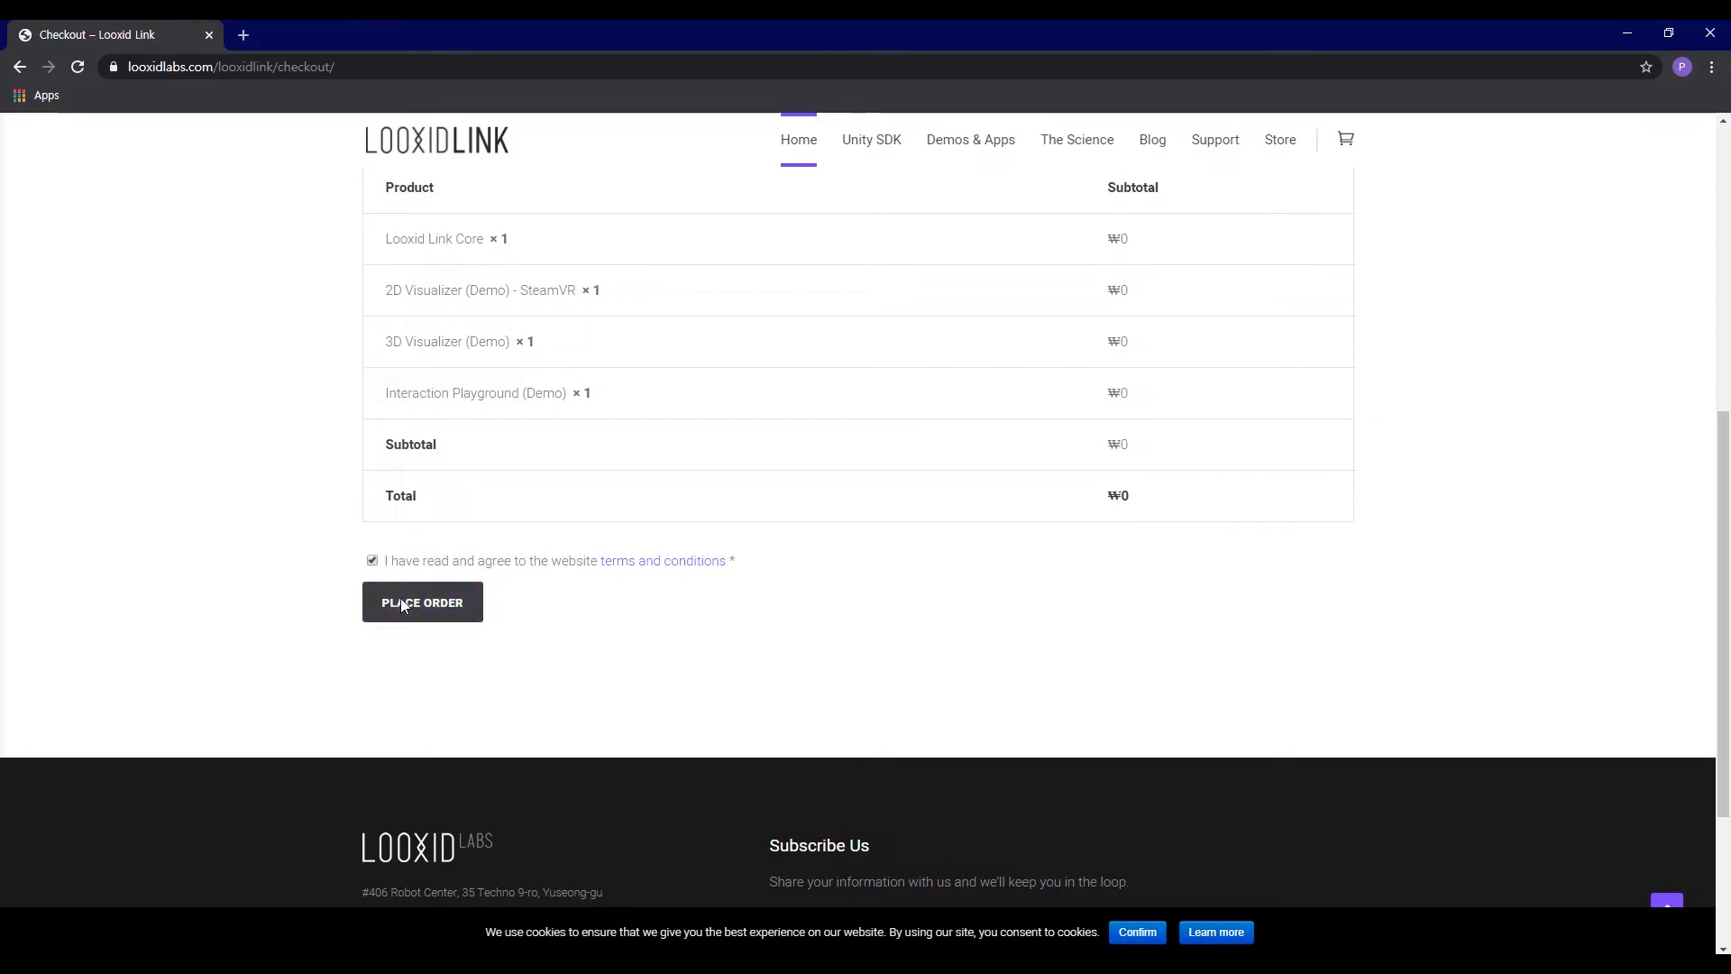
click(400, 597)
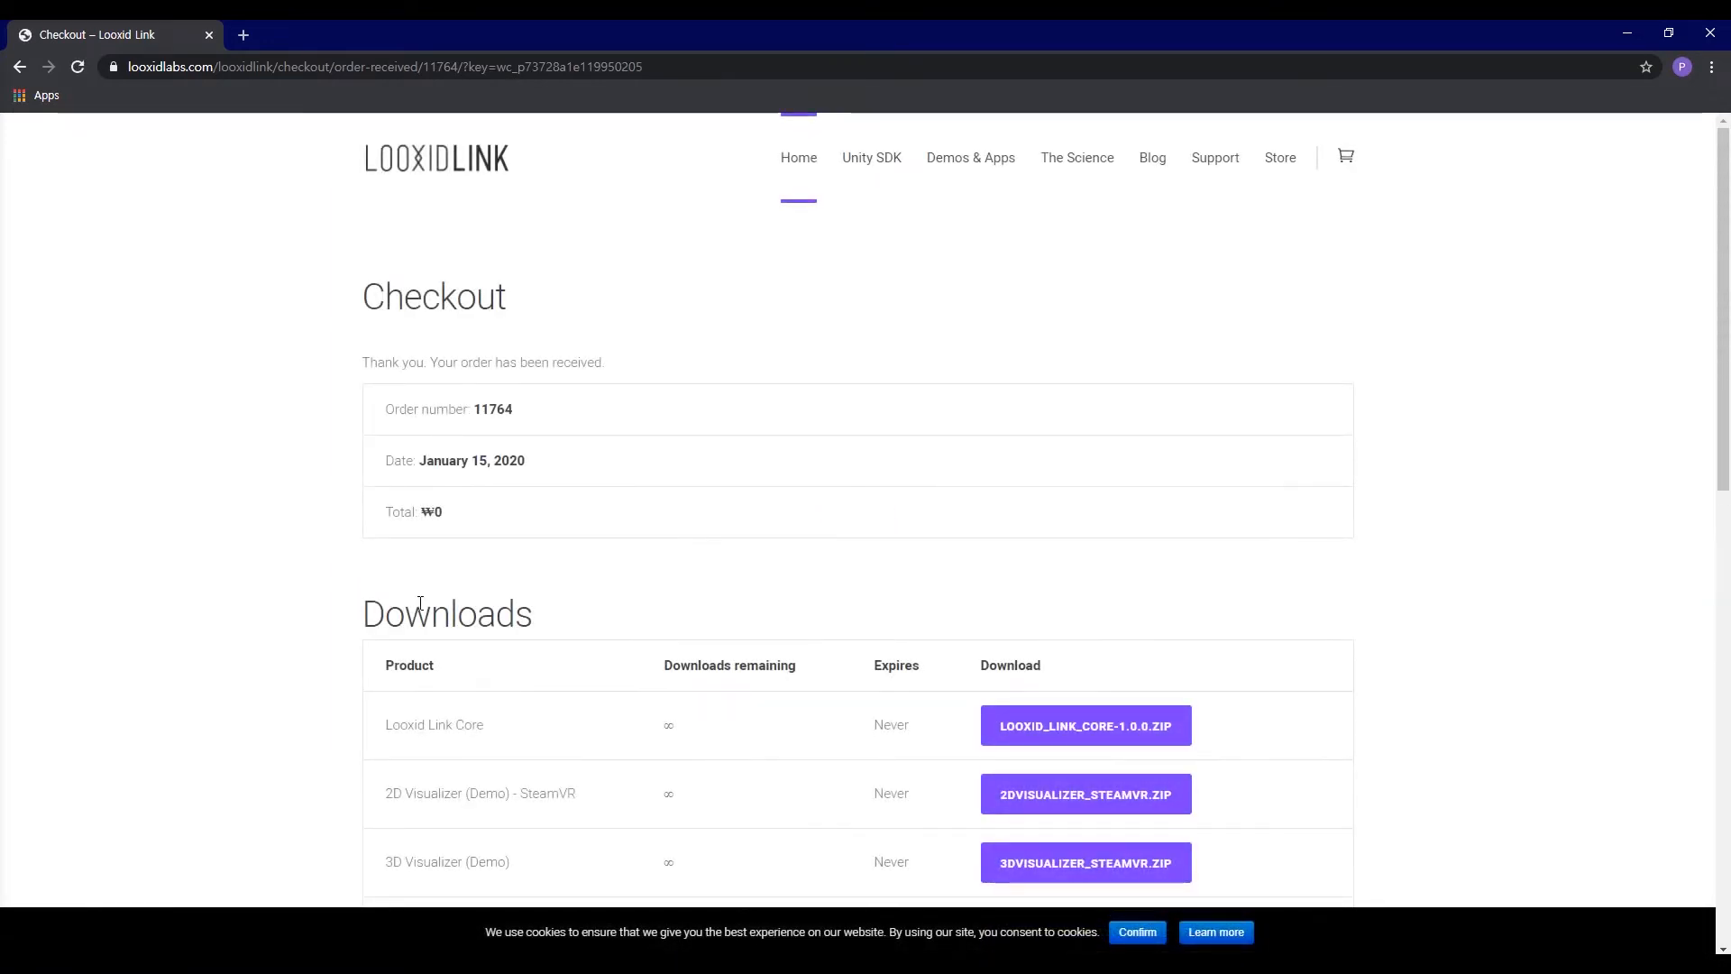
scroll(456, 611, down, 3)
scroll(457, 619, down, 1)
click(1111, 436)
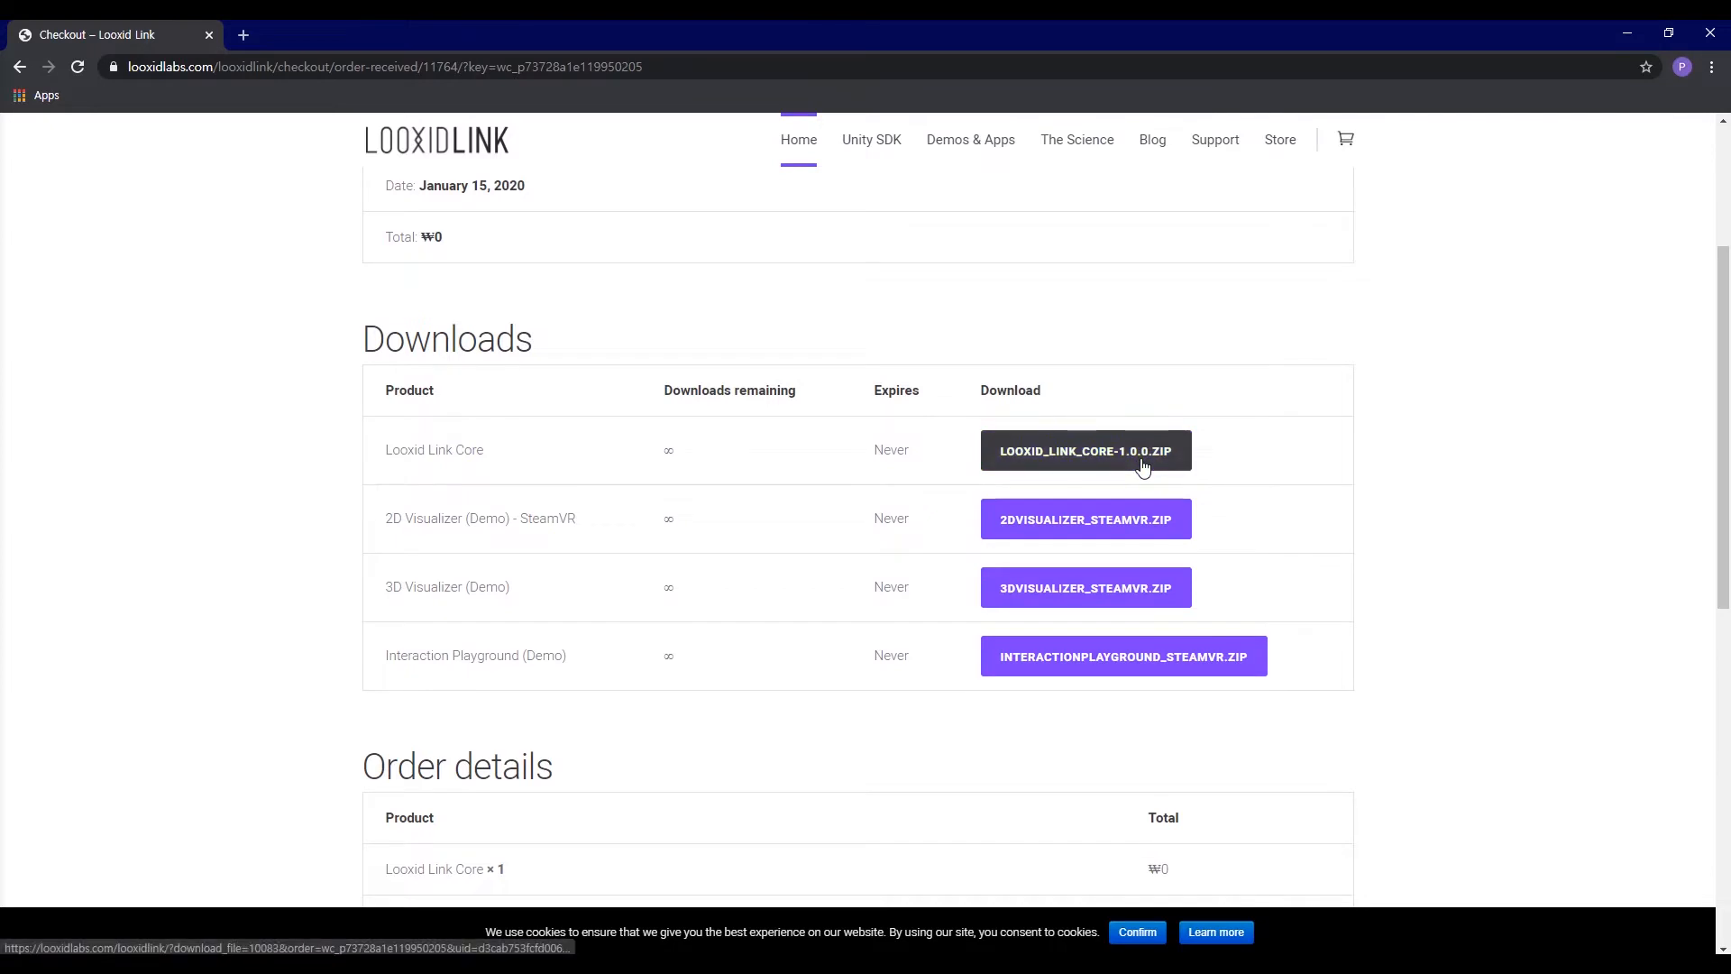
click(1096, 452)
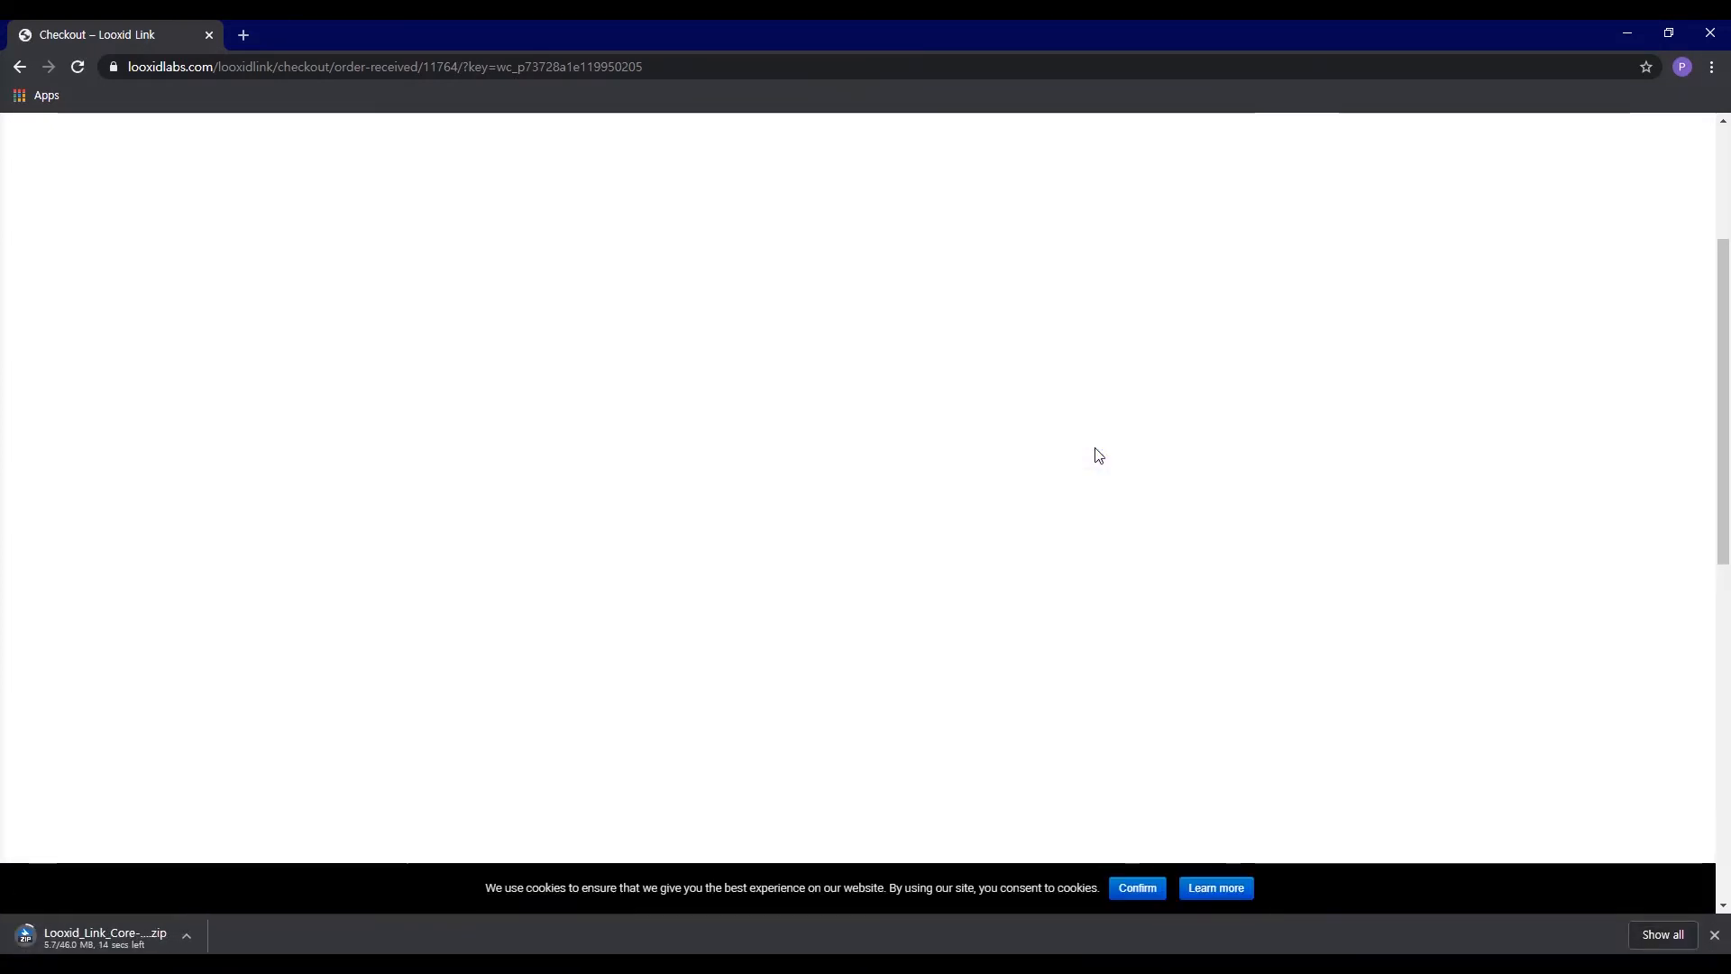
Step: Open the downloaded archive, extract Looxid_Link_Core-1.0.0.exe from it and close the archive program
click(135, 933)
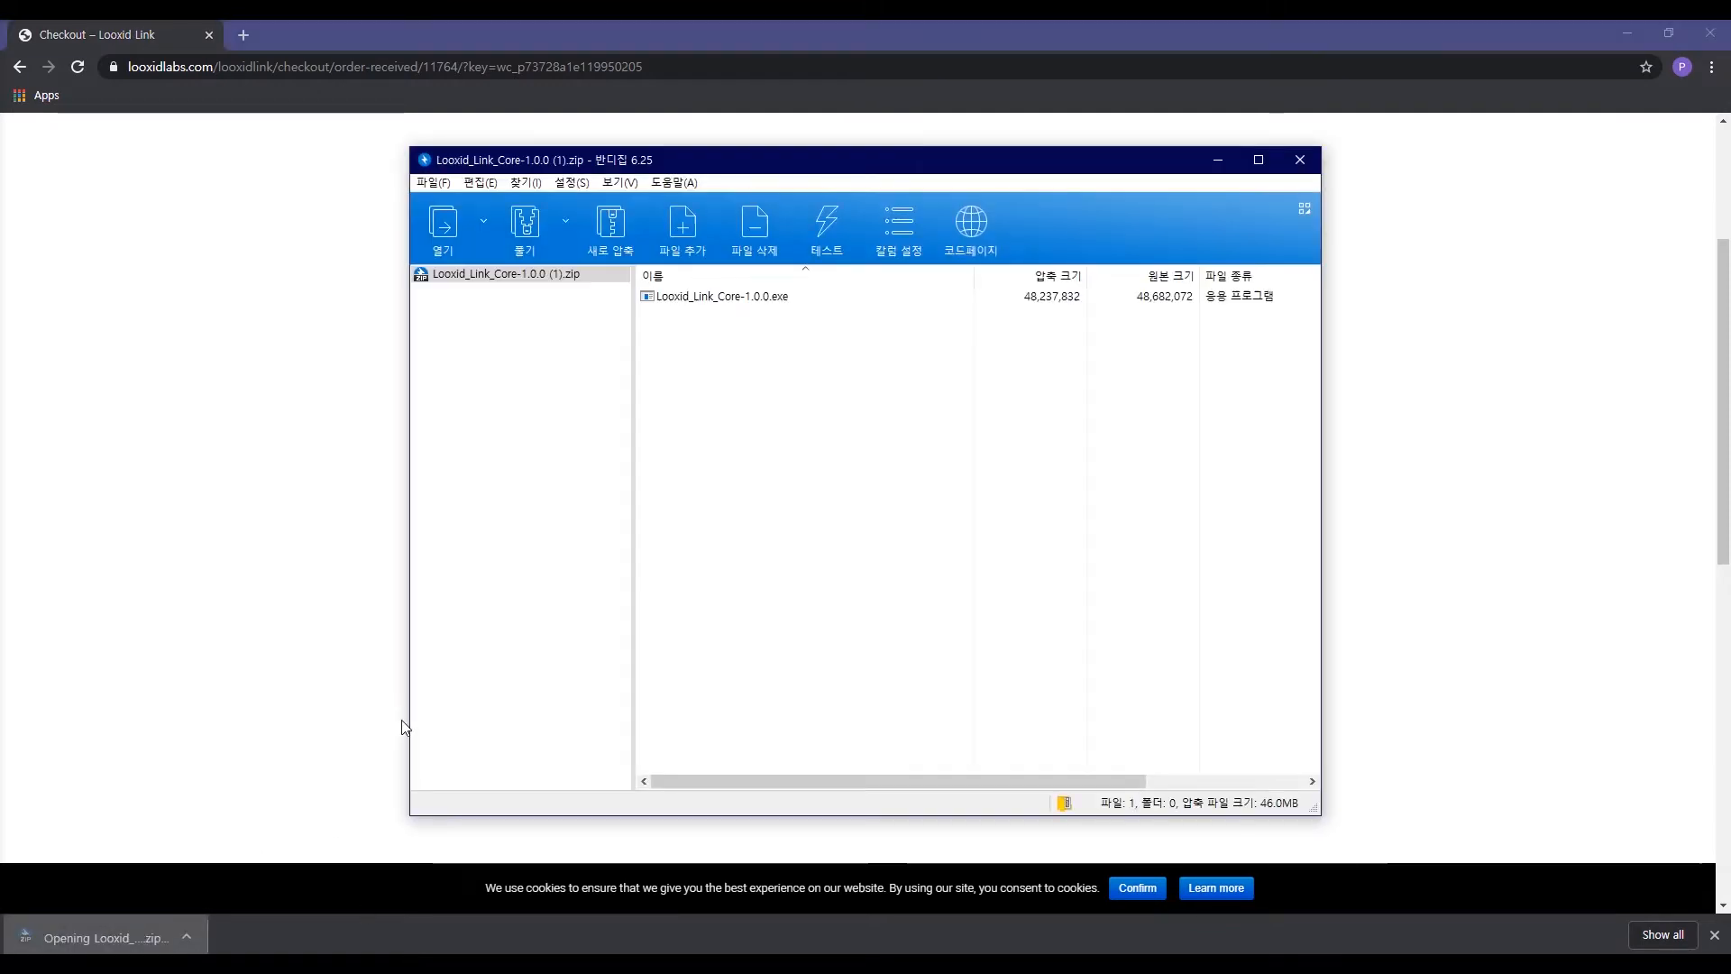
click(726, 298)
click(526, 225)
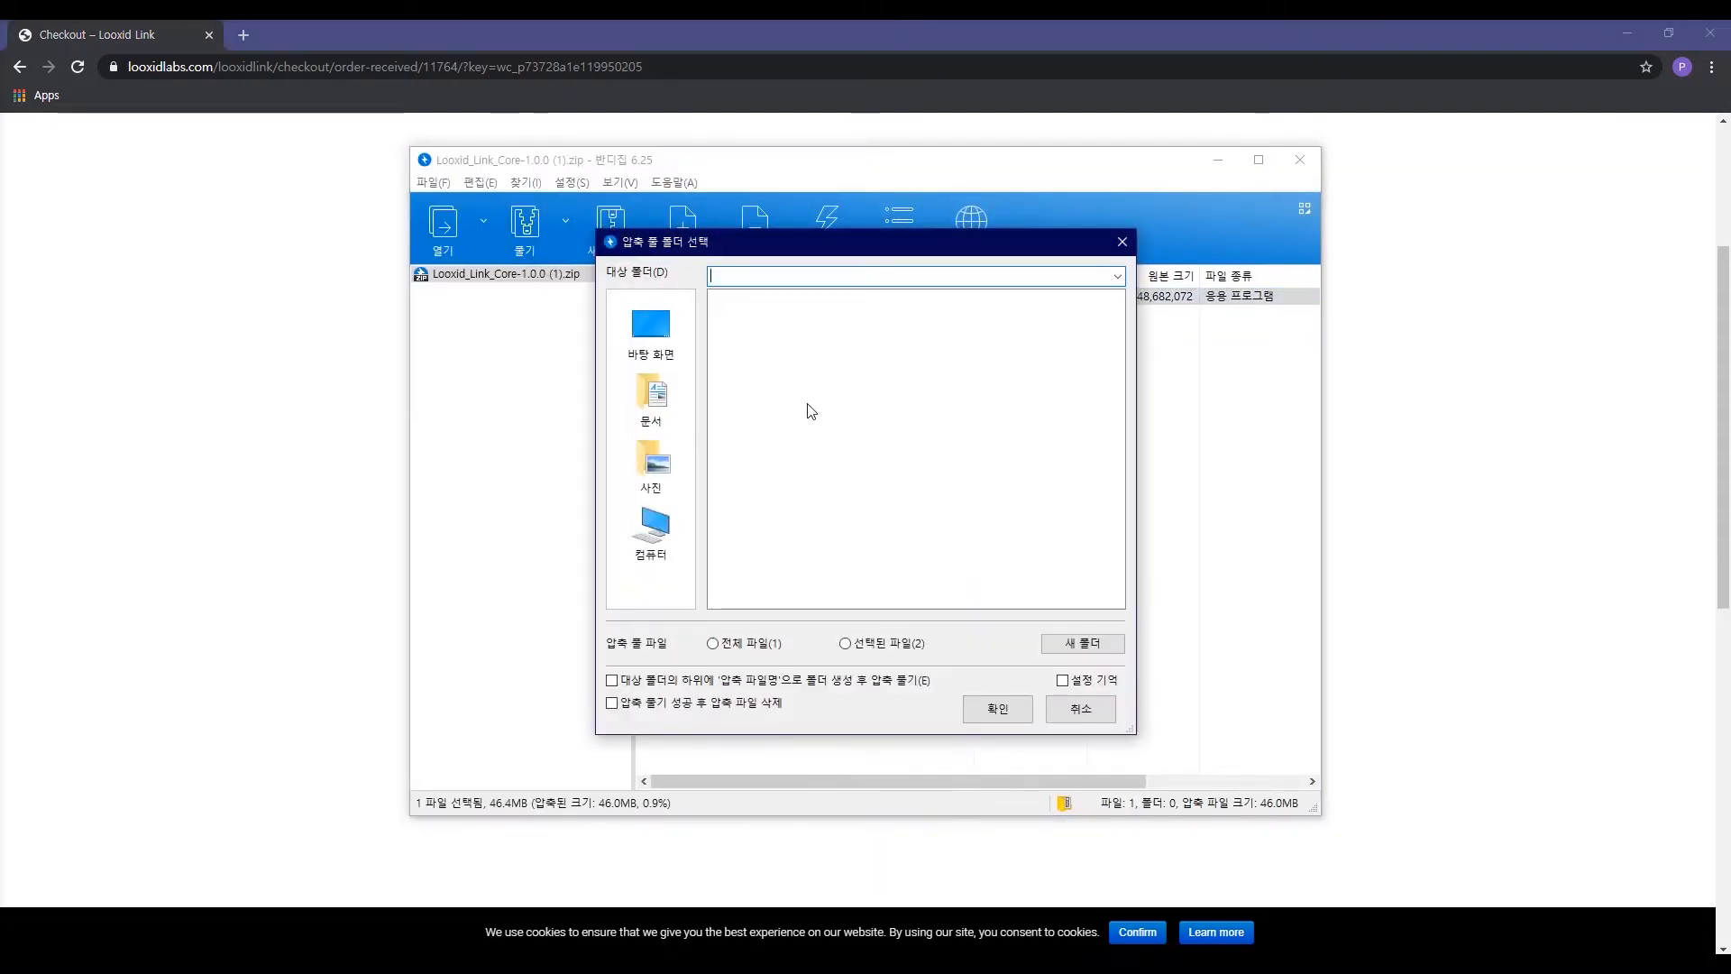
click(997, 709)
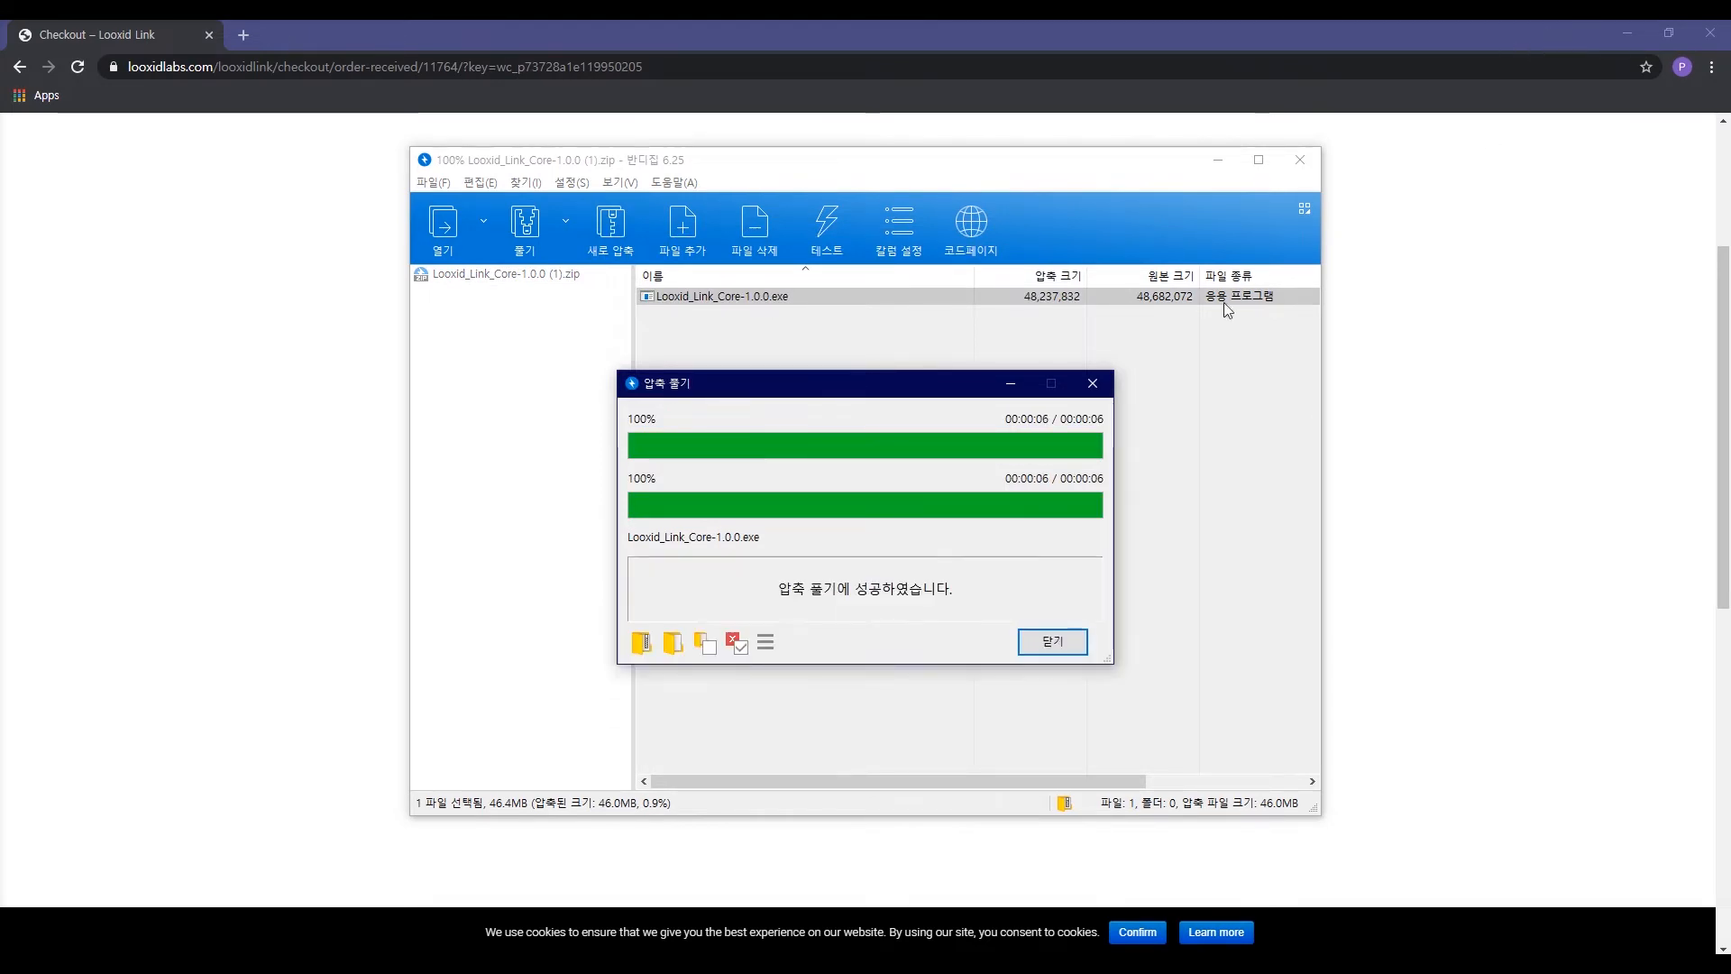
click(1032, 645)
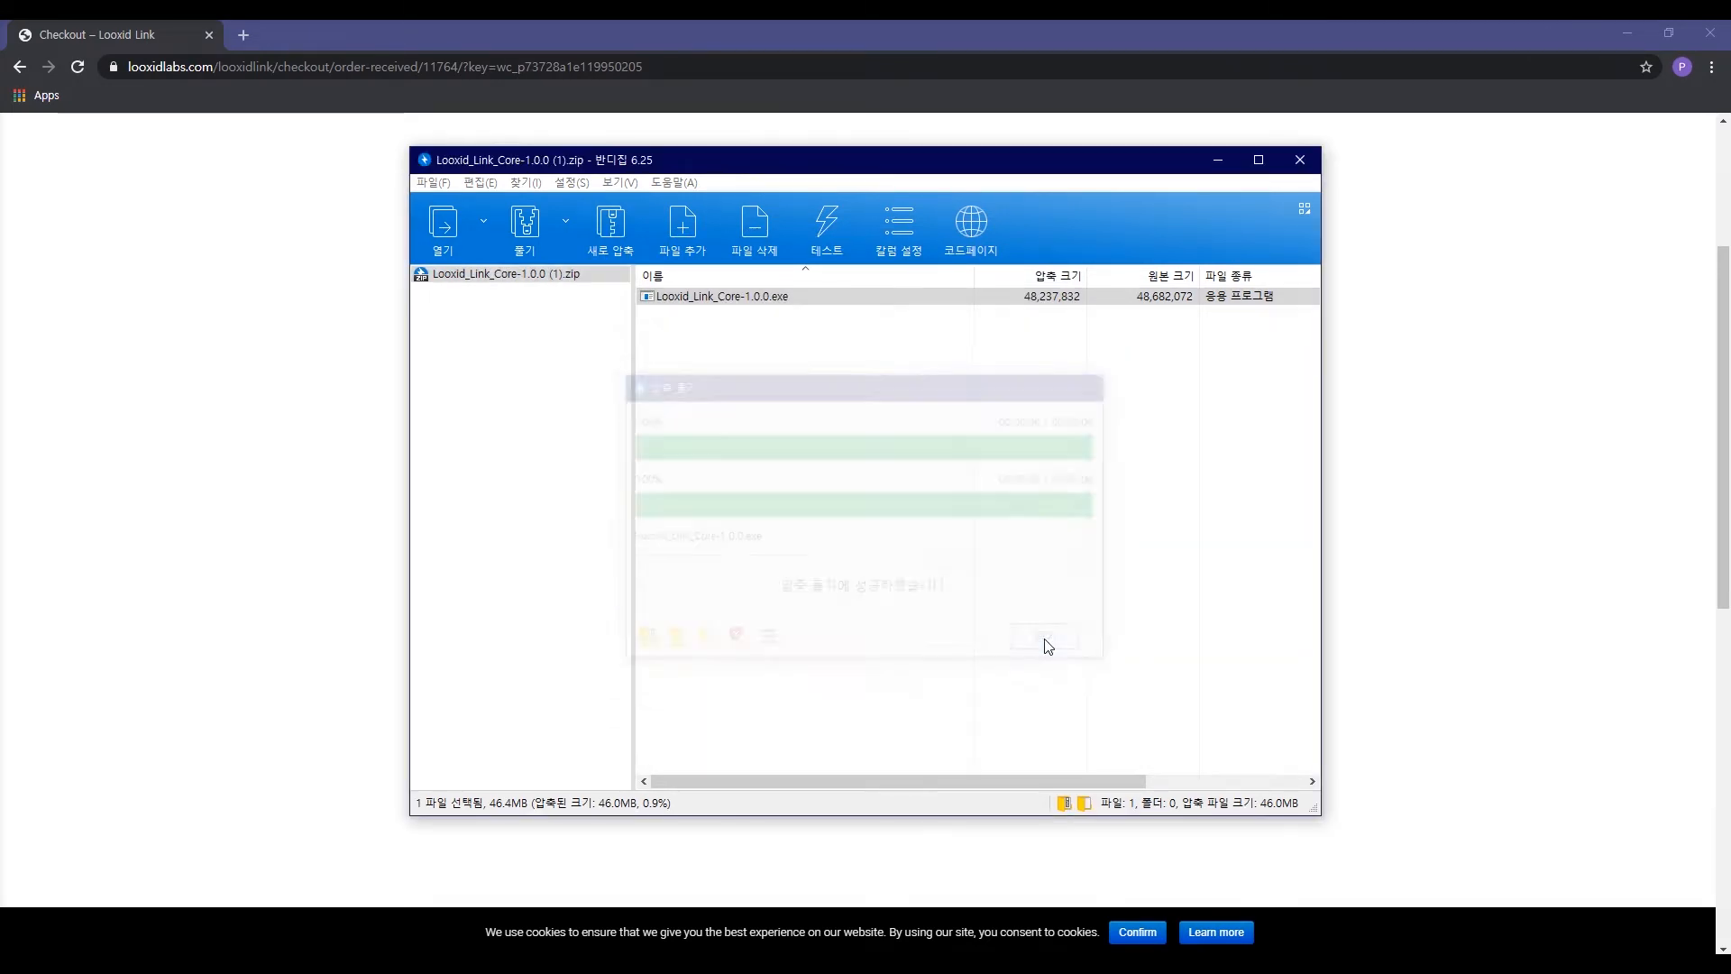
click(1300, 161)
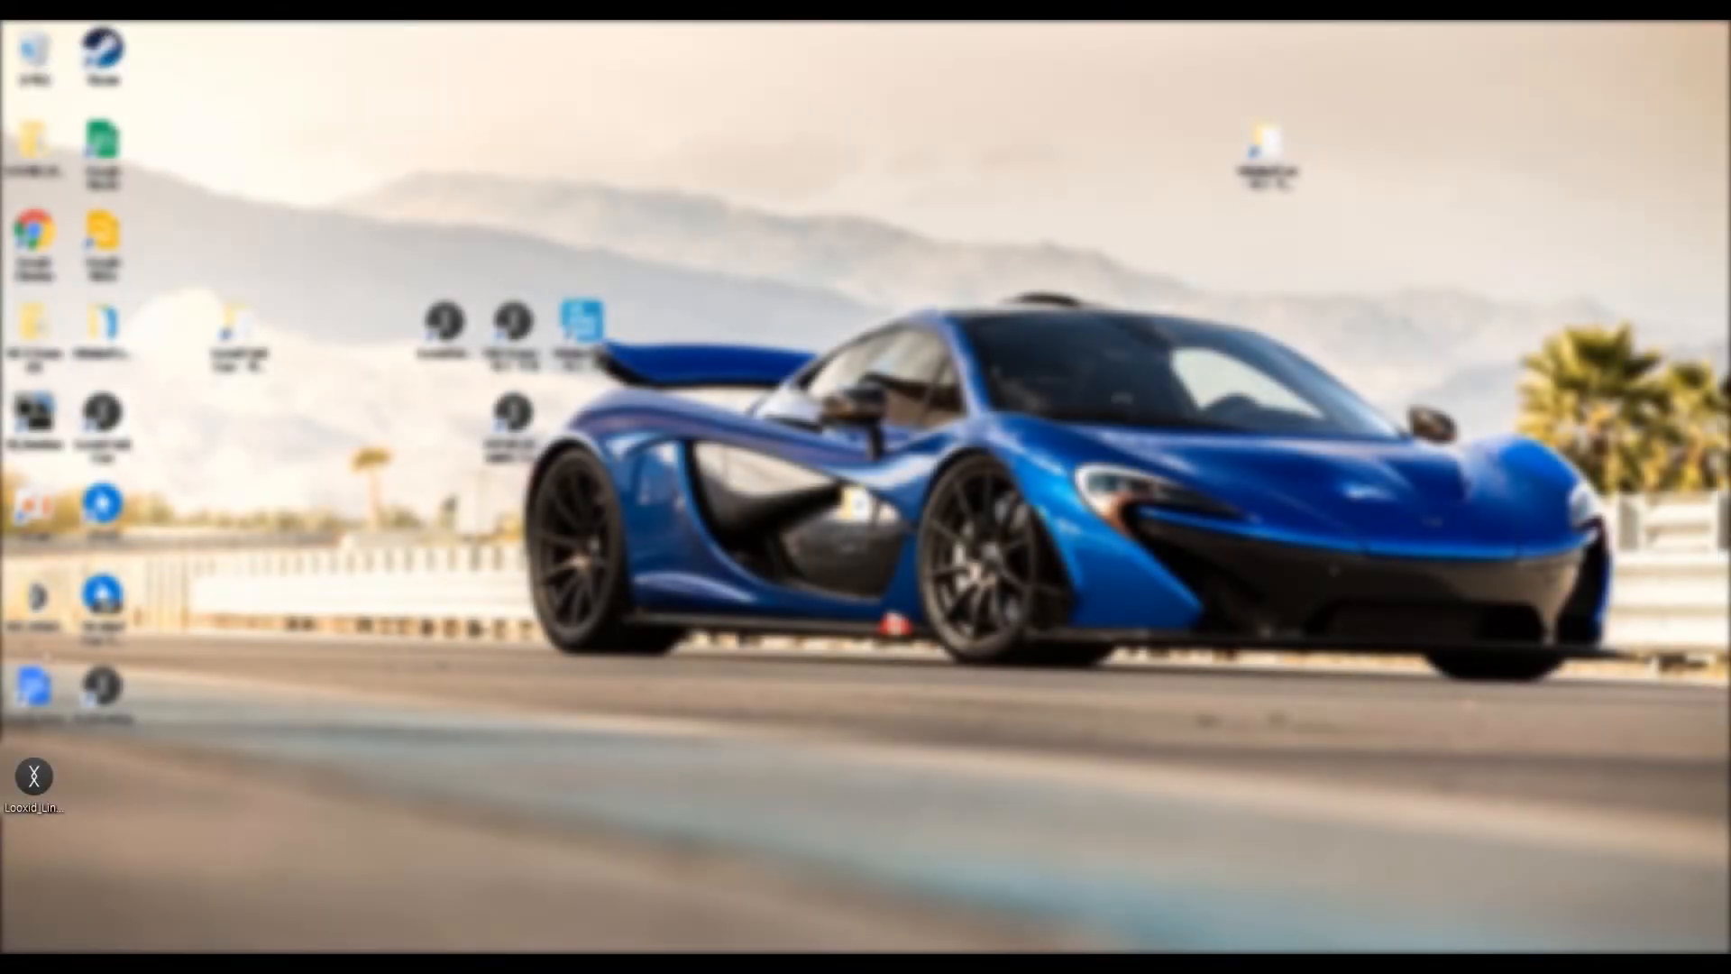
Step: Run the Looxid Link Core installer from the desktop, accept the license agreement and proceed through the installation
click(53, 799)
double_click(34, 801)
click(737, 619)
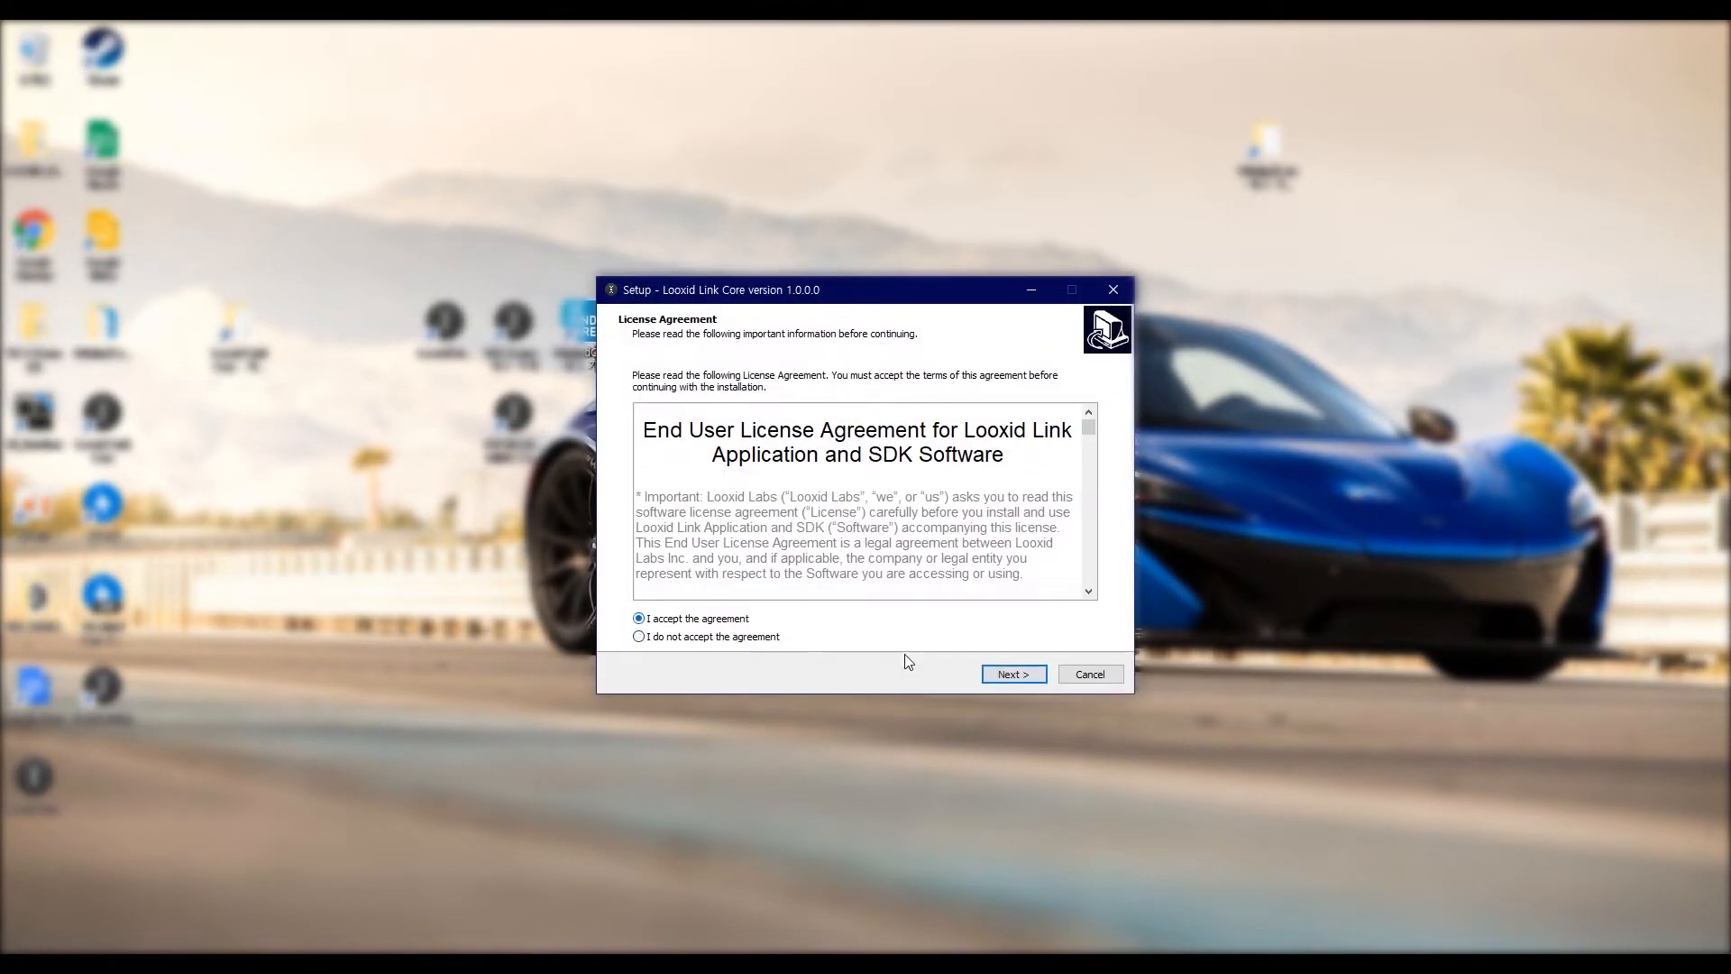
click(1008, 674)
click(1008, 674)
click(1006, 674)
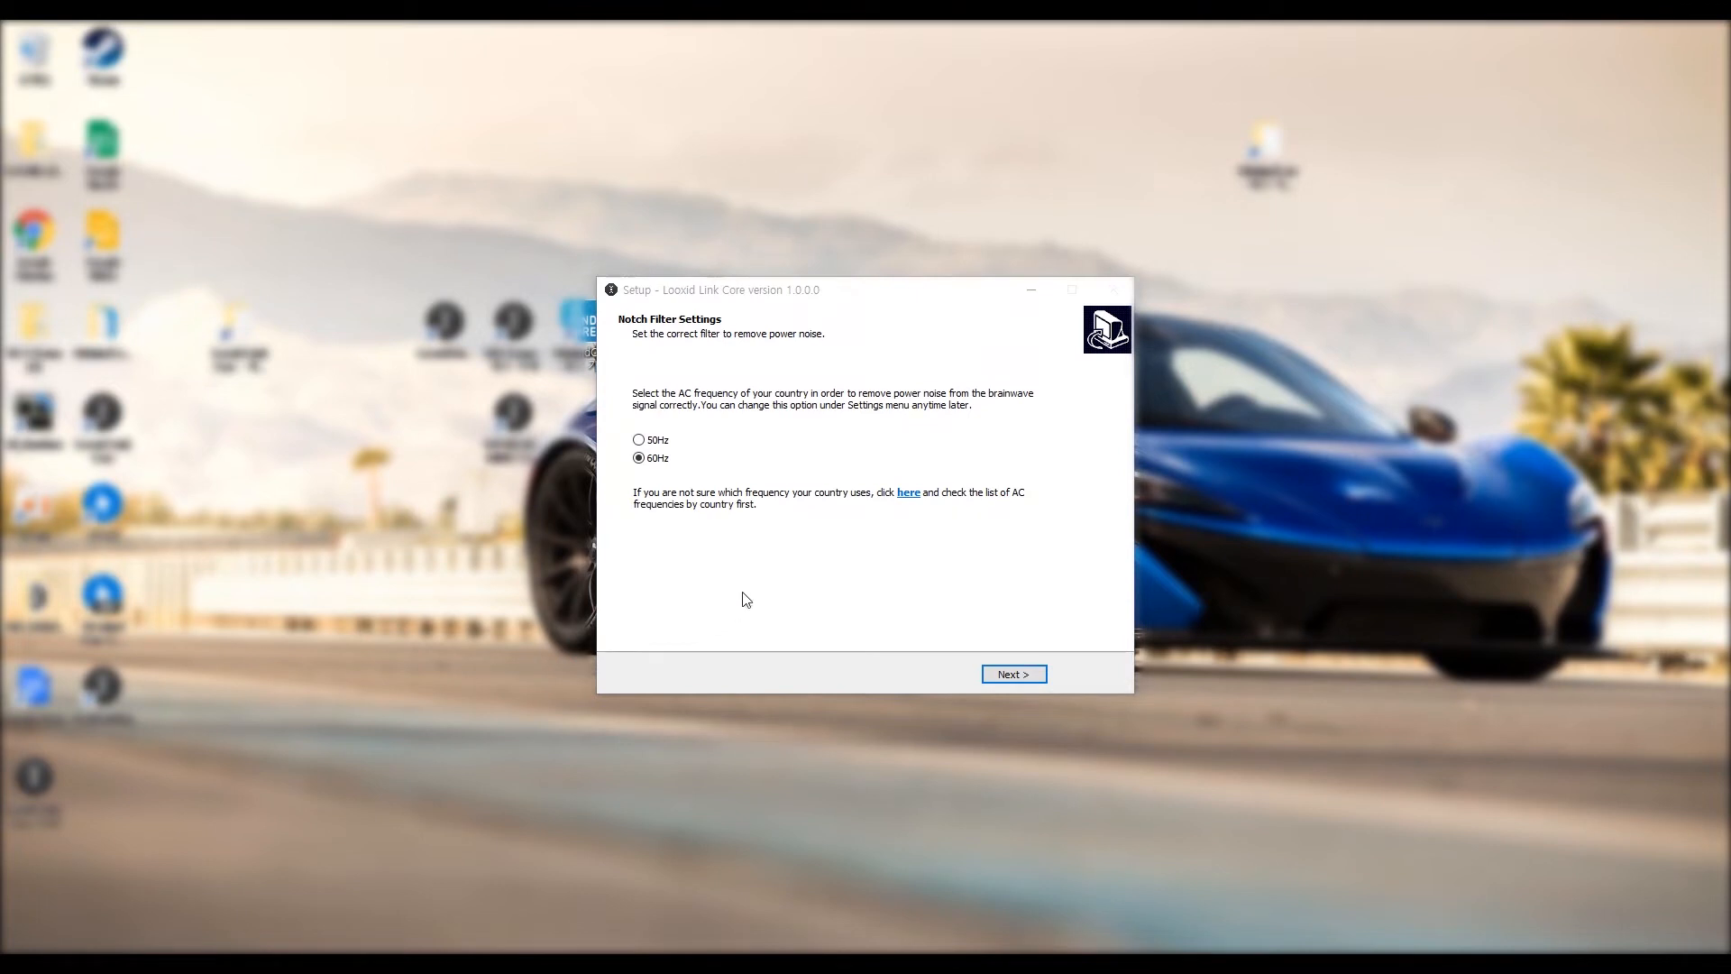
Step: Set the notch filter to 60Hz and finish the setup with Looxid Link Core set to launch
click(646, 454)
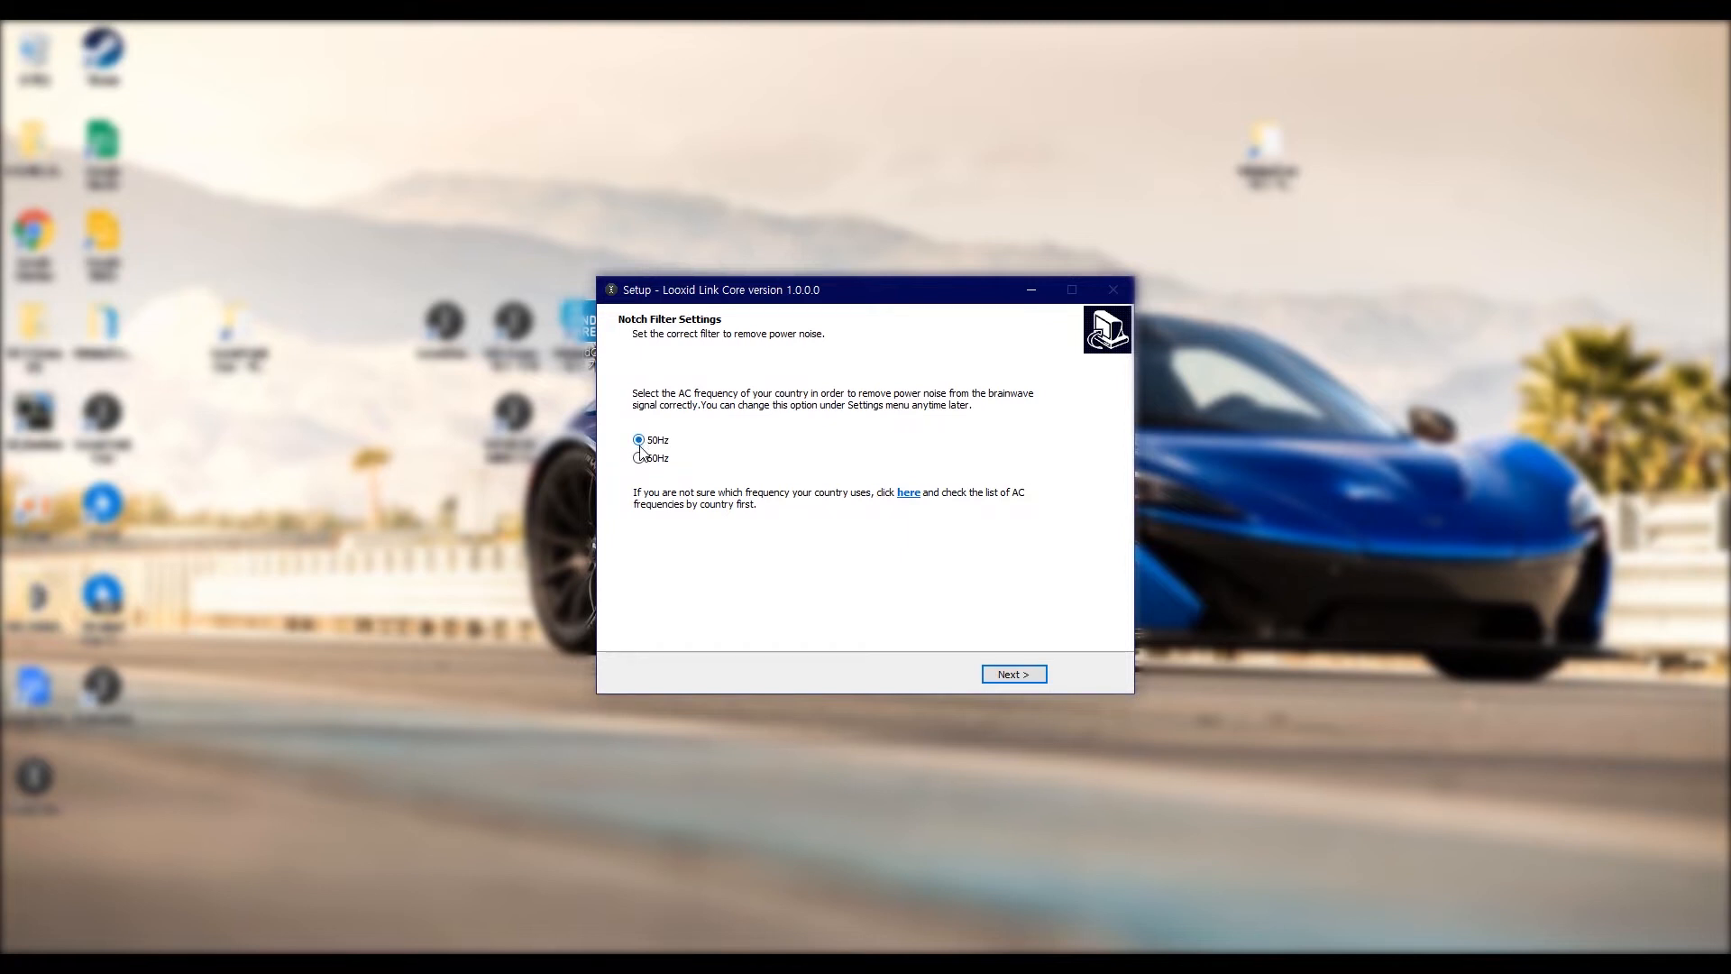
click(1014, 676)
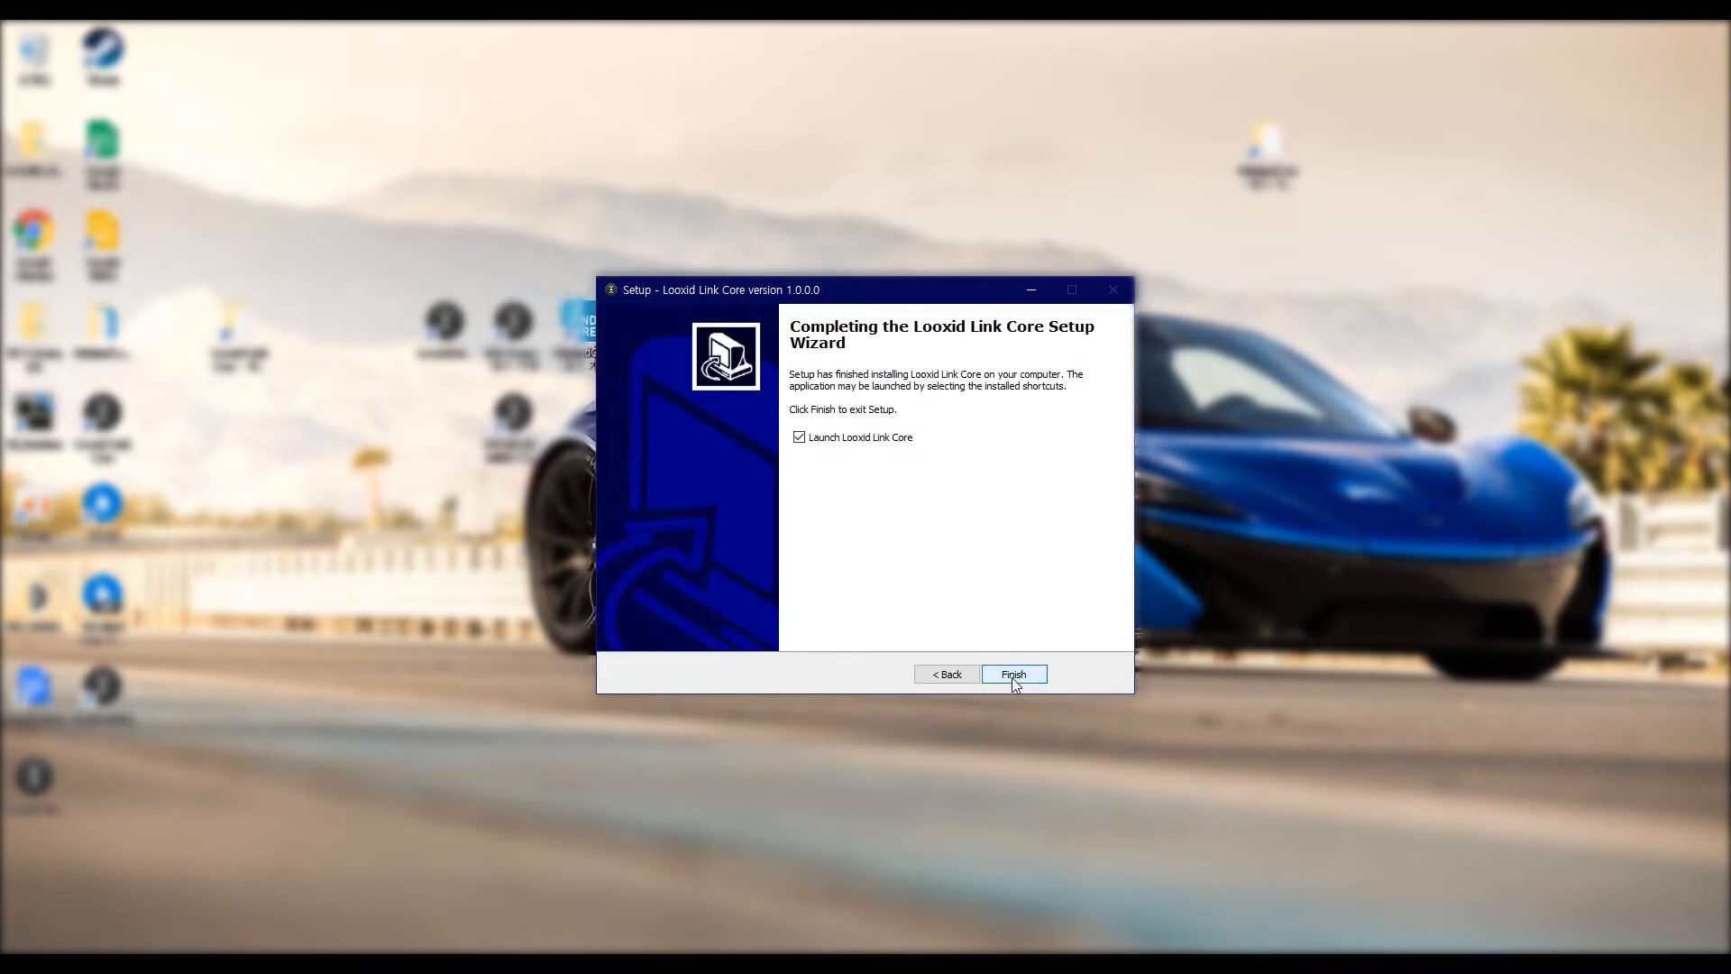
click(1013, 676)
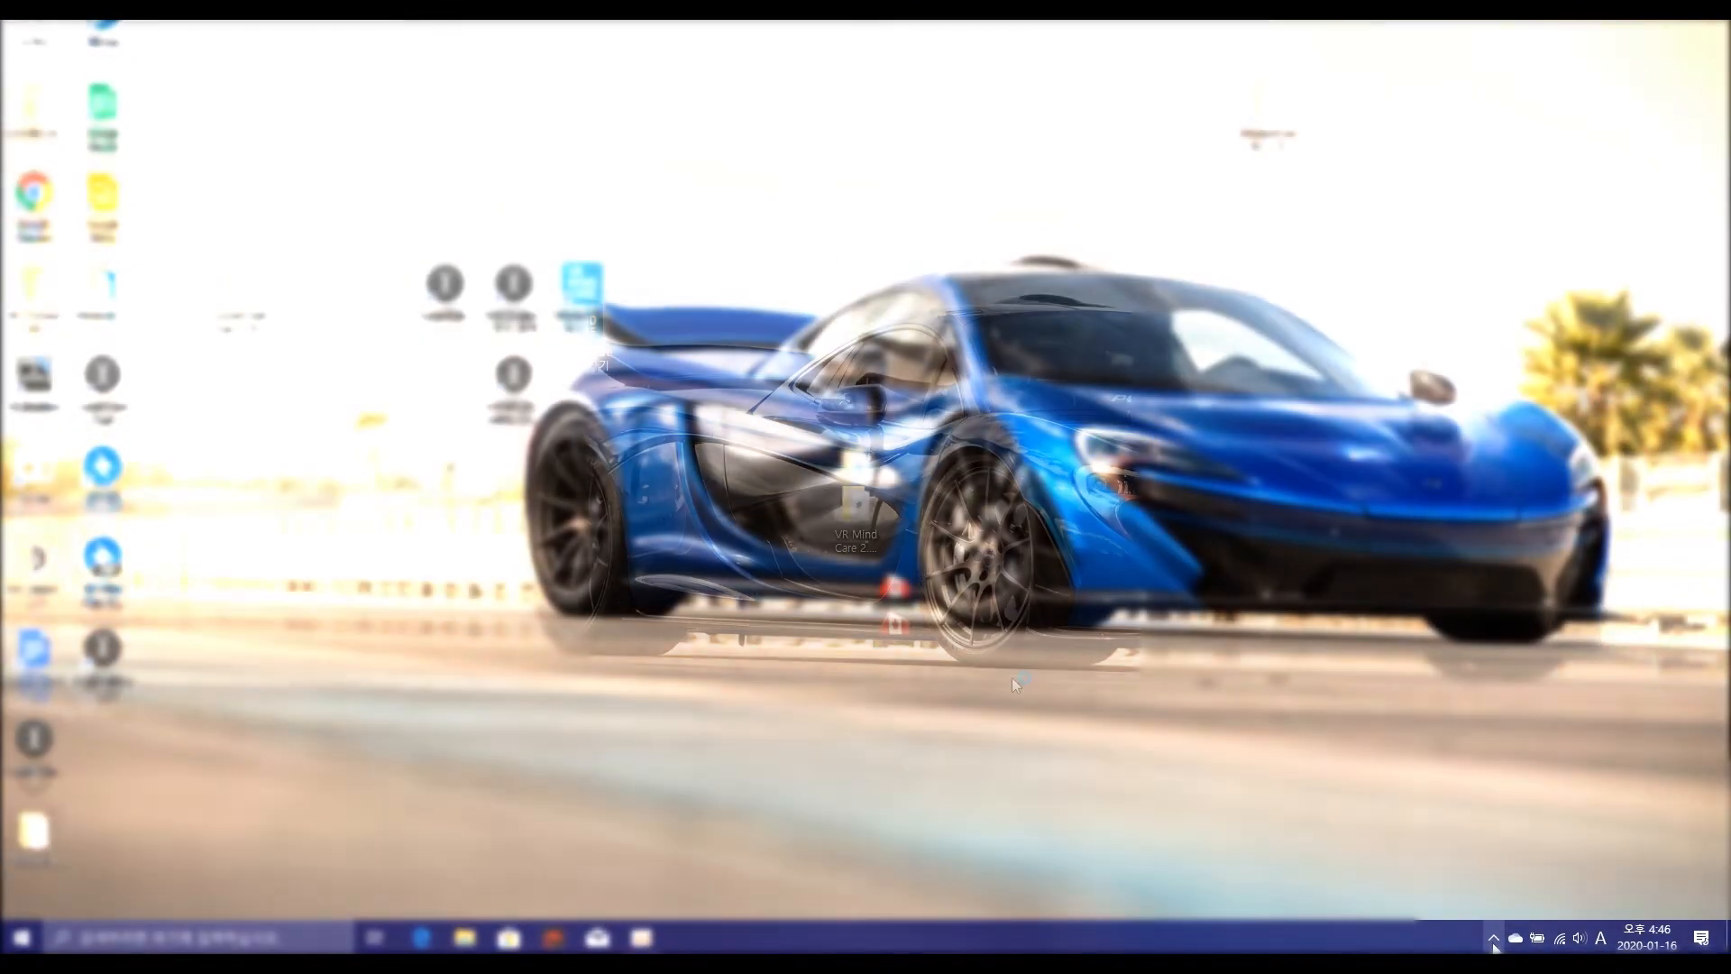
Step: Open the Looxid Link Core connection status from the system tray and view its Notch frequency settings
click(1493, 939)
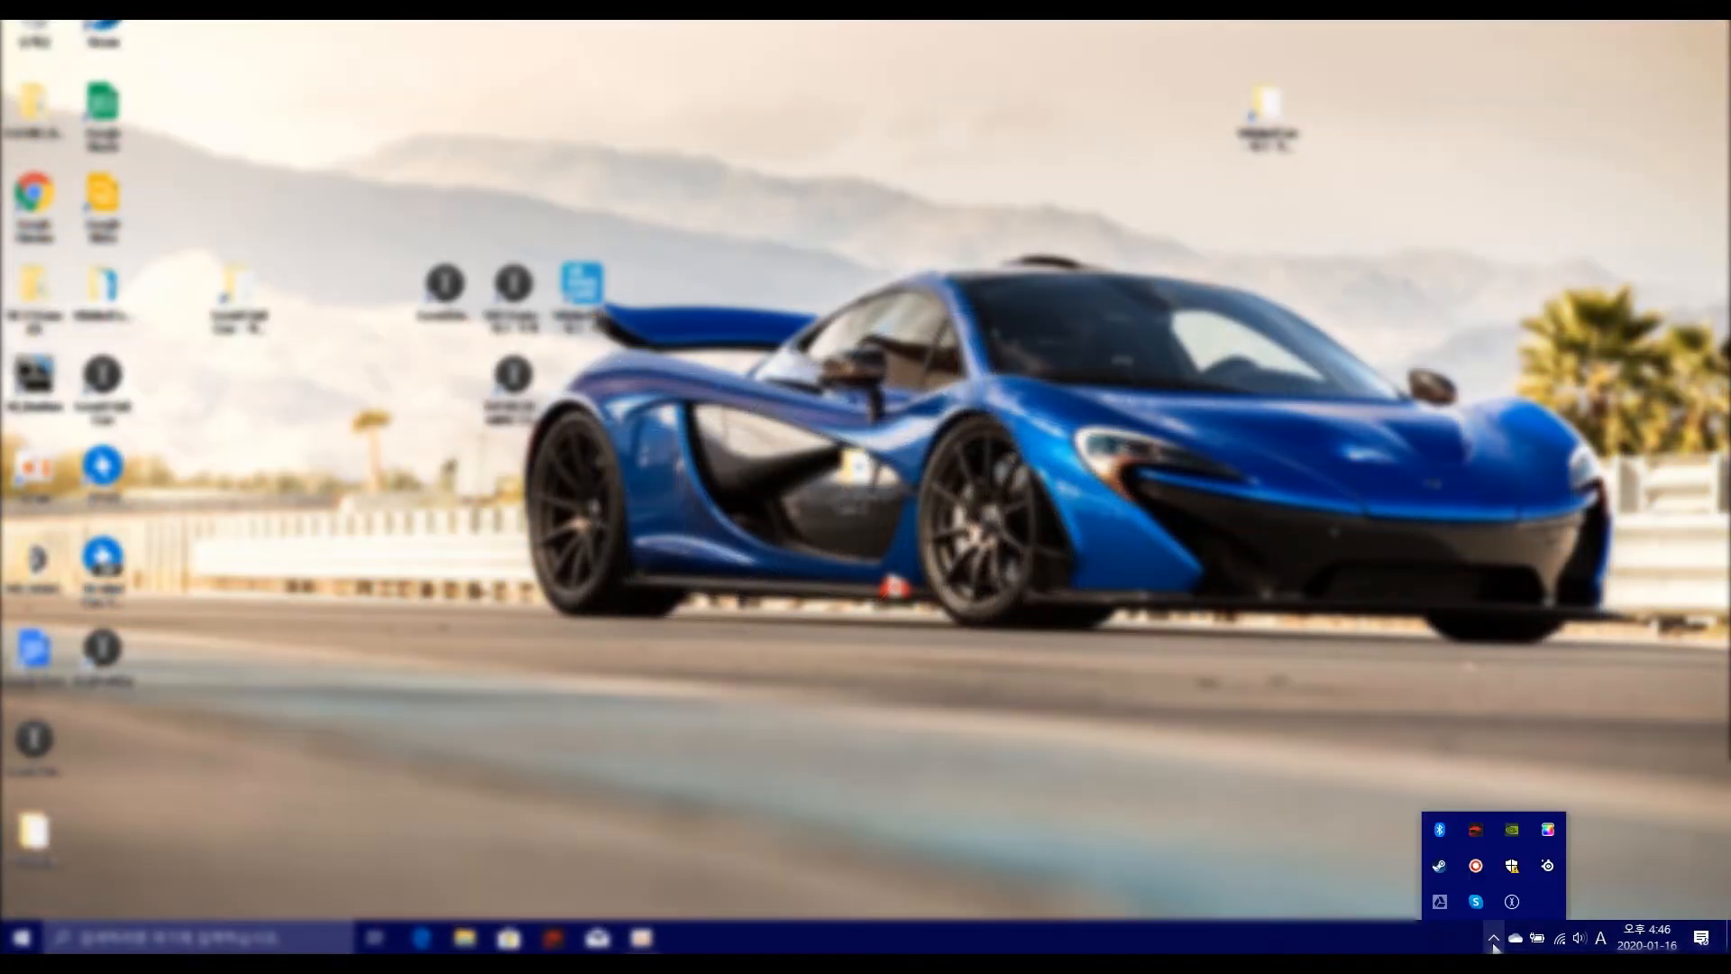
click(1512, 902)
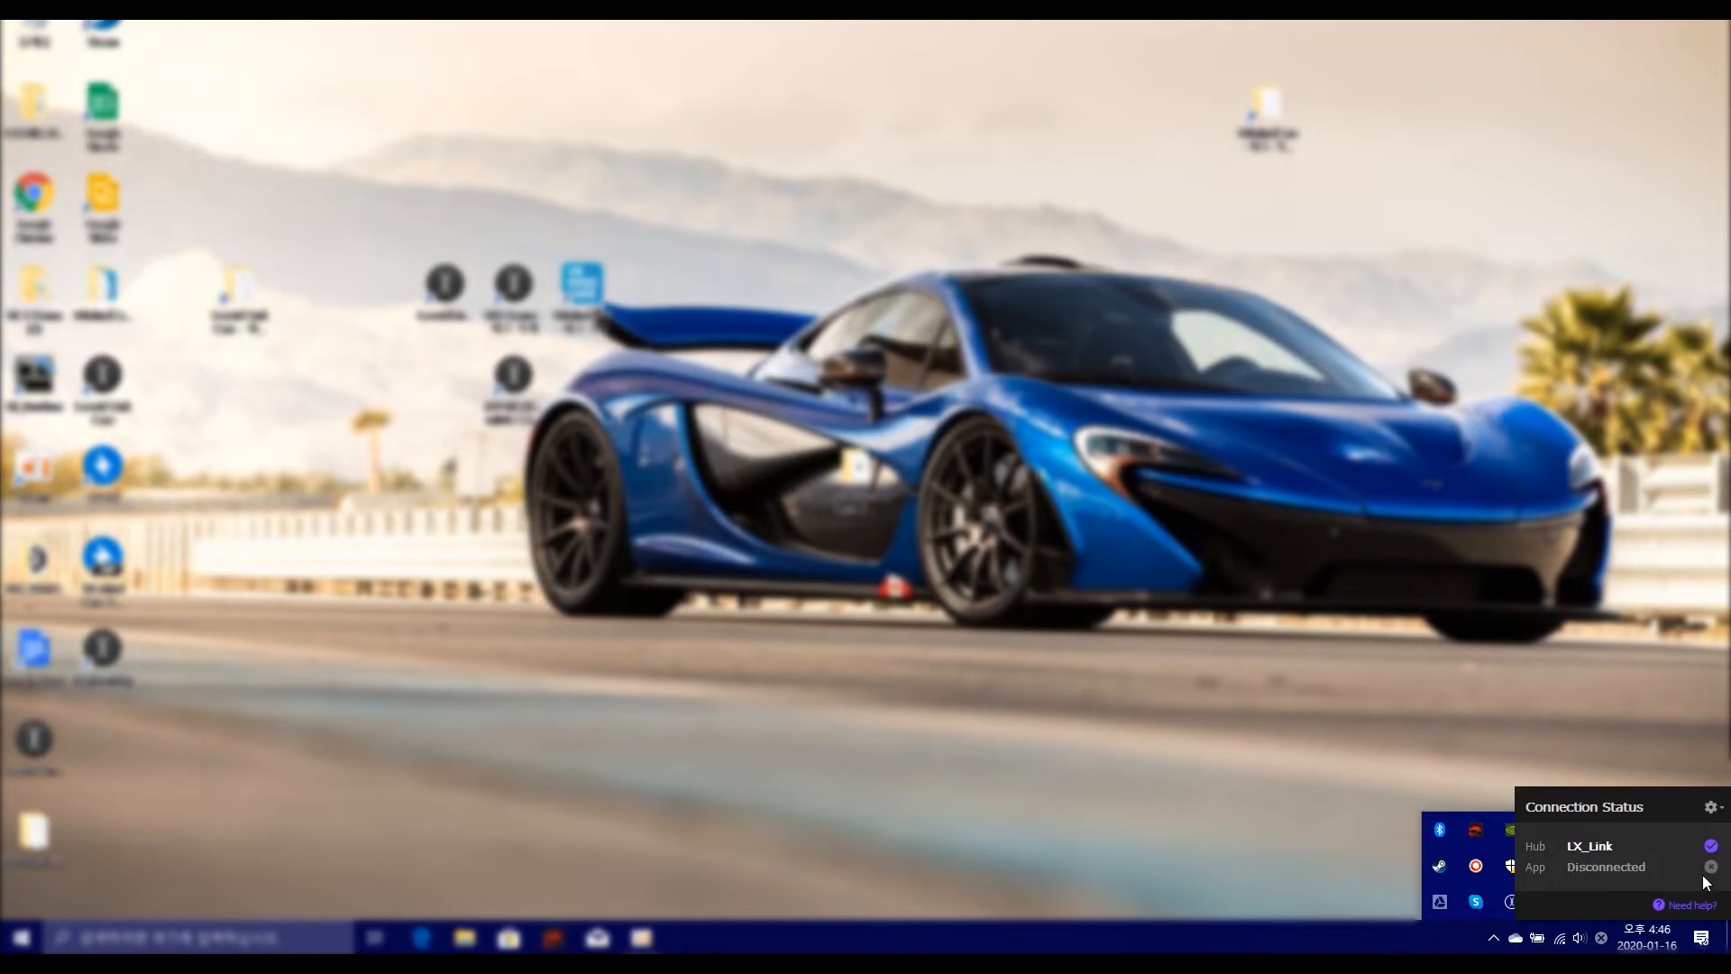
click(1717, 805)
click(1716, 808)
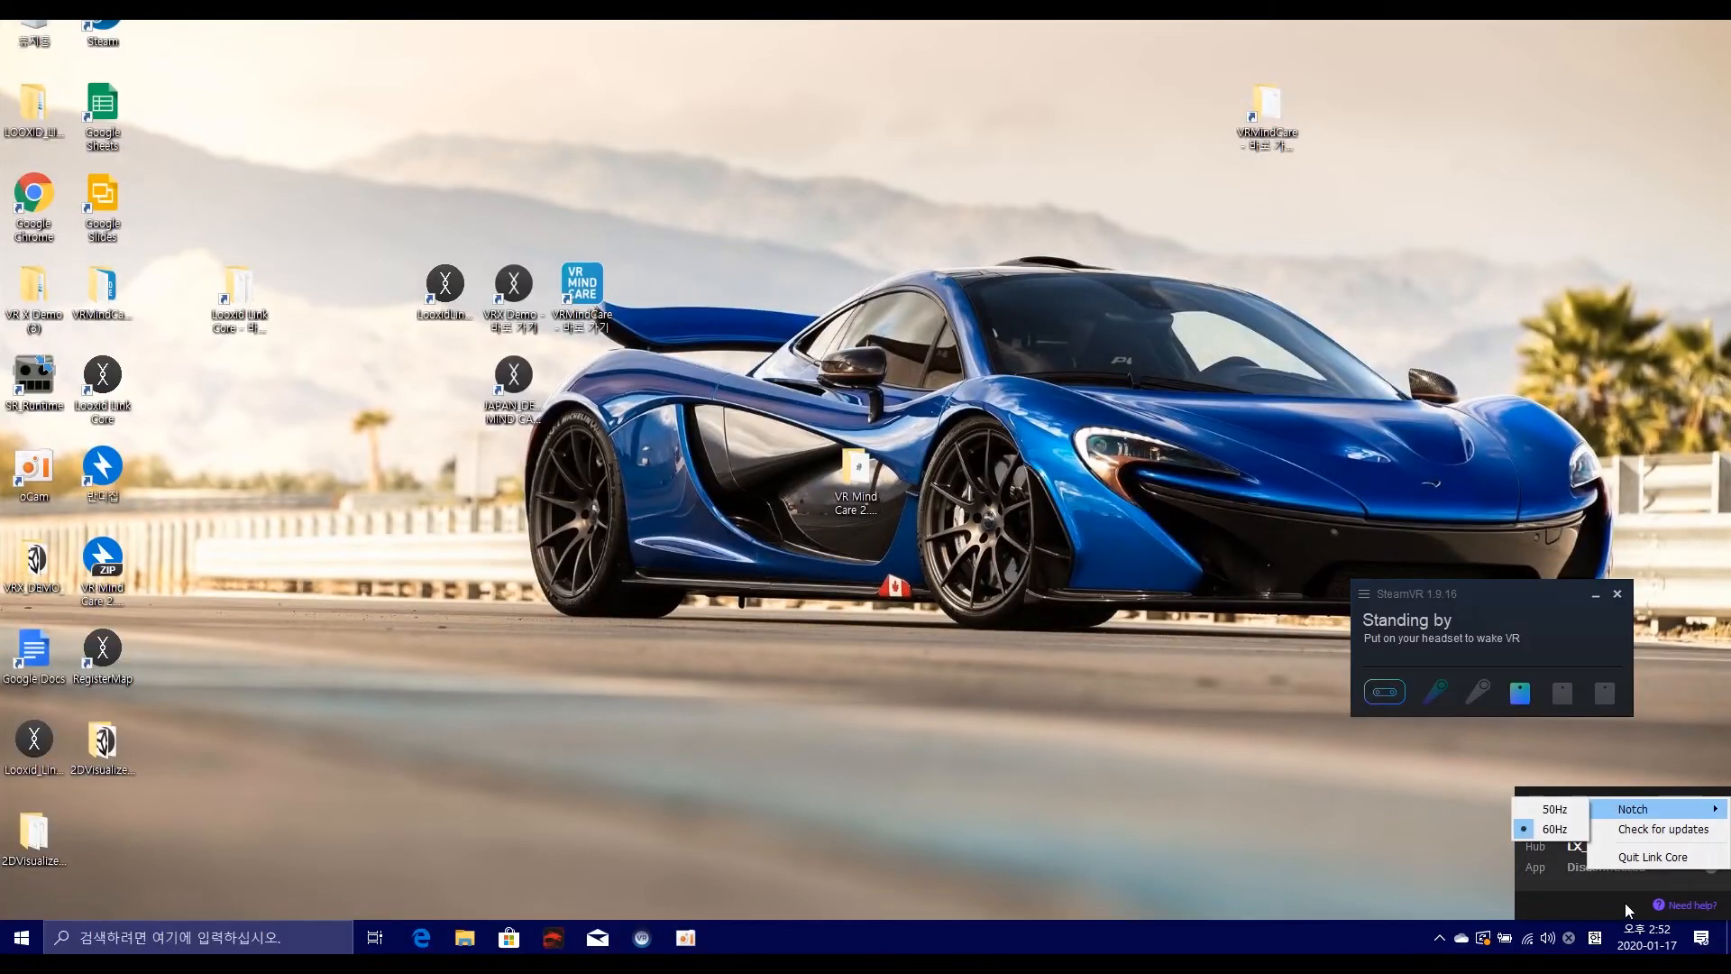
Step: Open the Looxid Link Core help documentation and look through the linked list of AC frequencies by country
click(1692, 909)
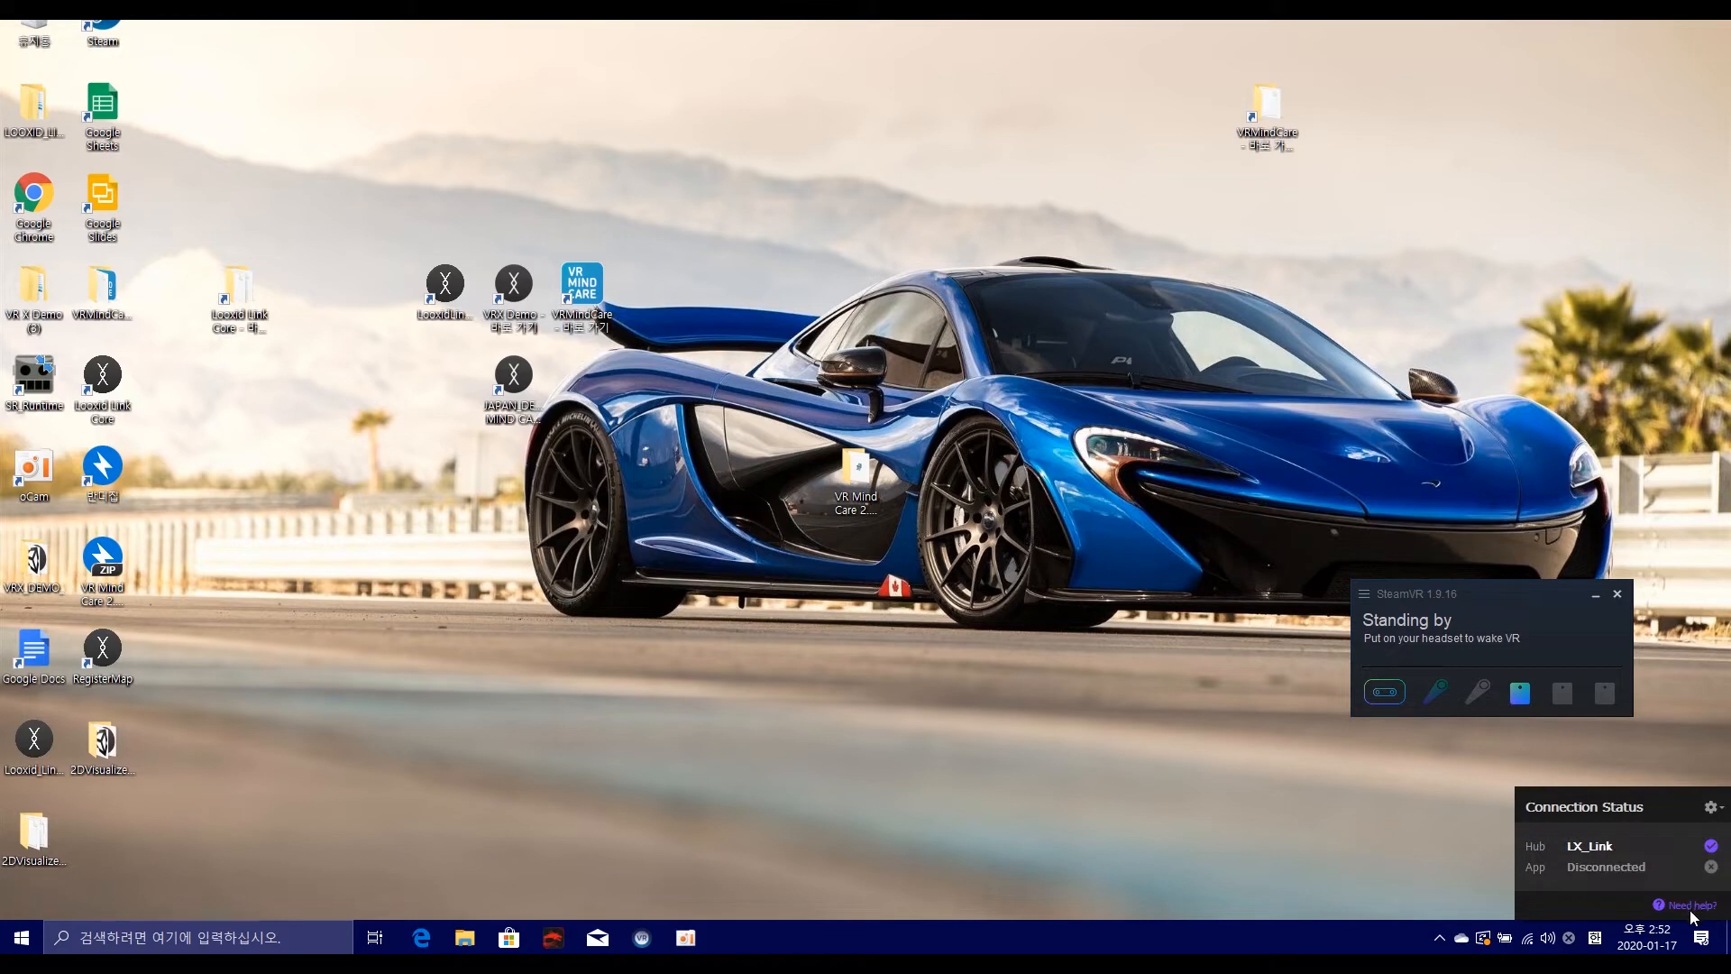
click(1681, 909)
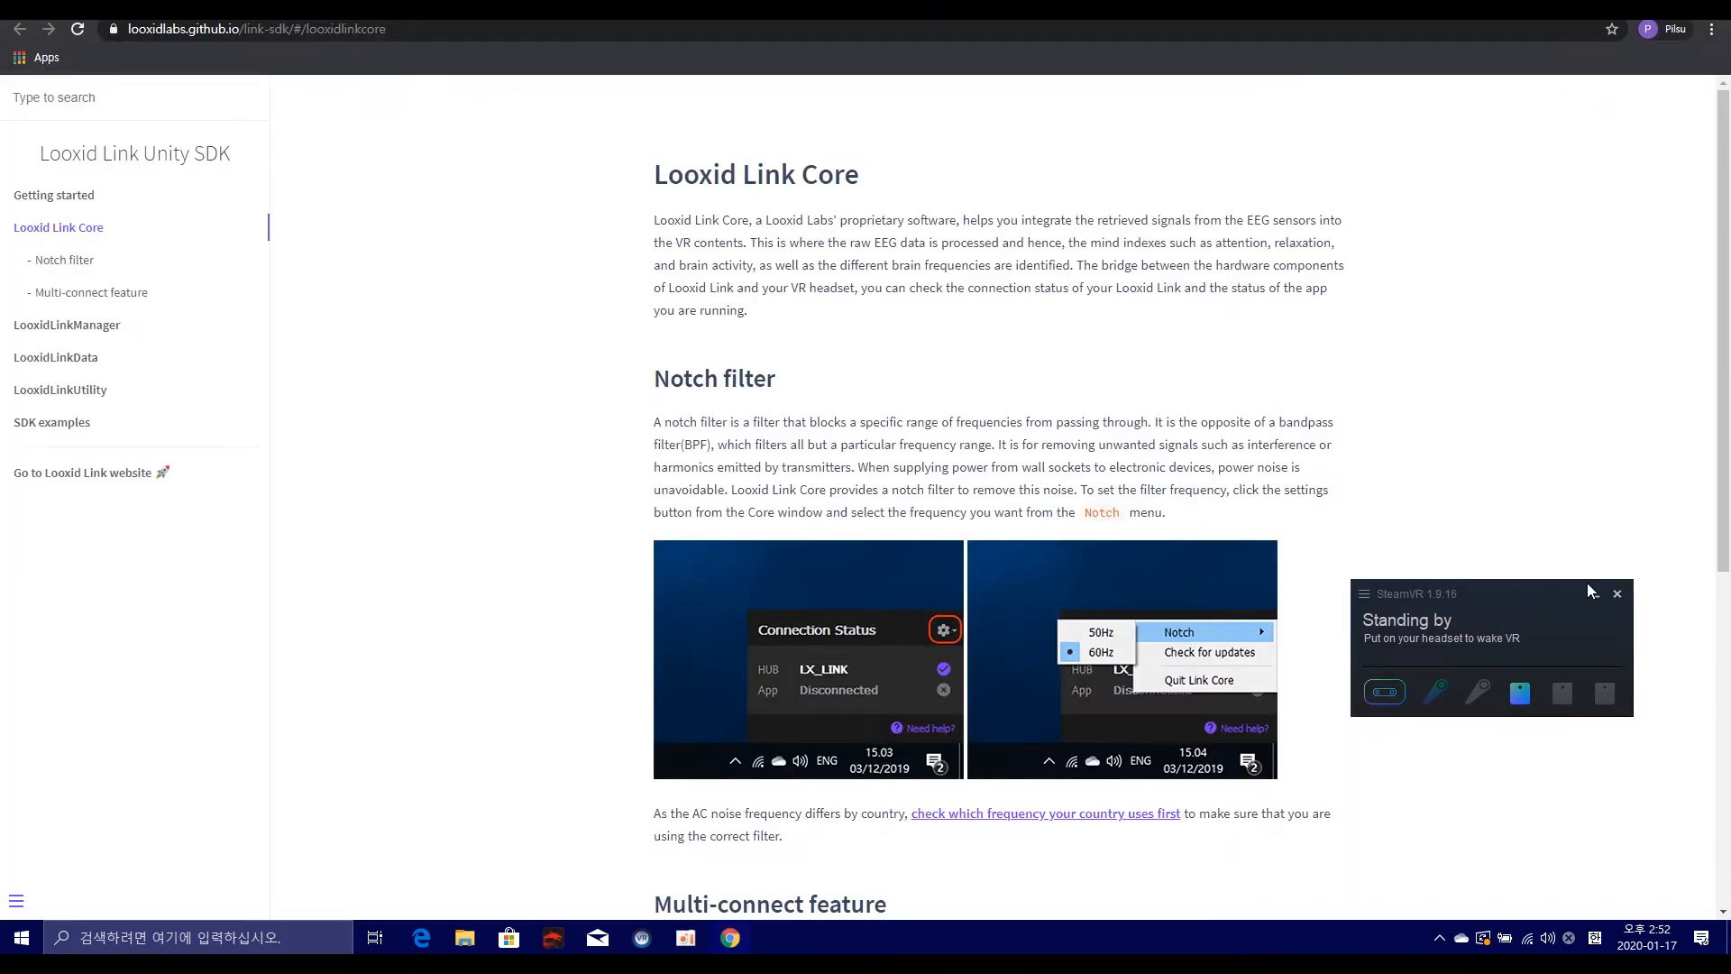
scroll(919, 402, down, 2)
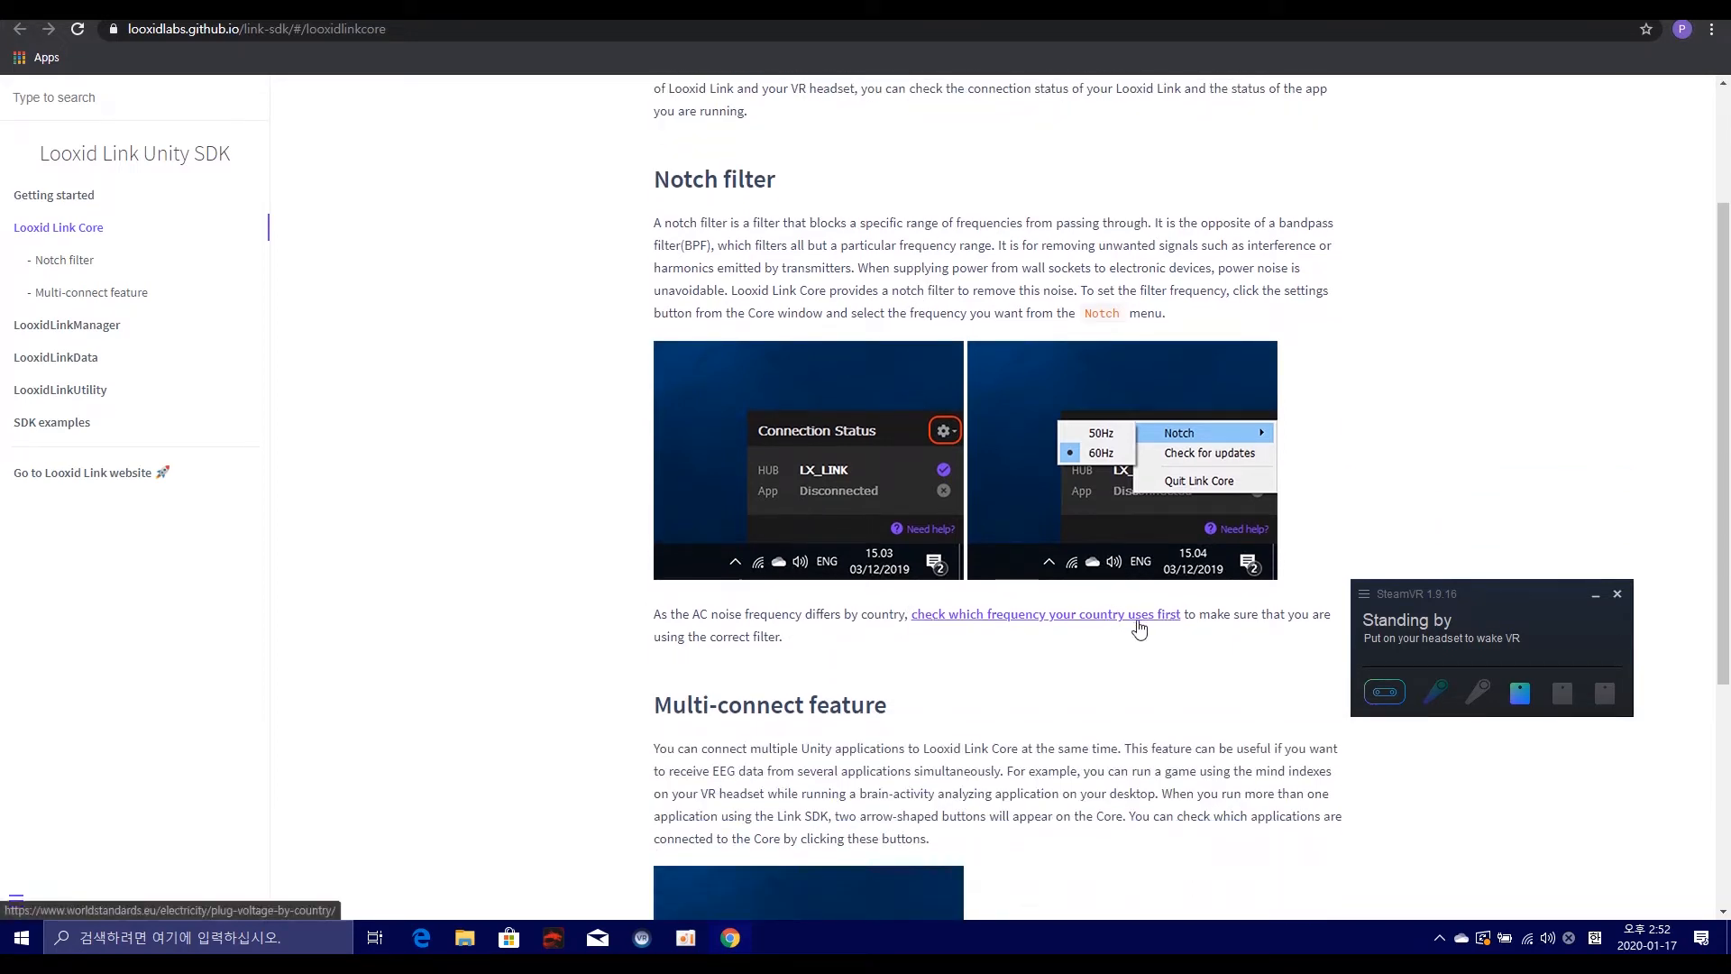
click(1092, 624)
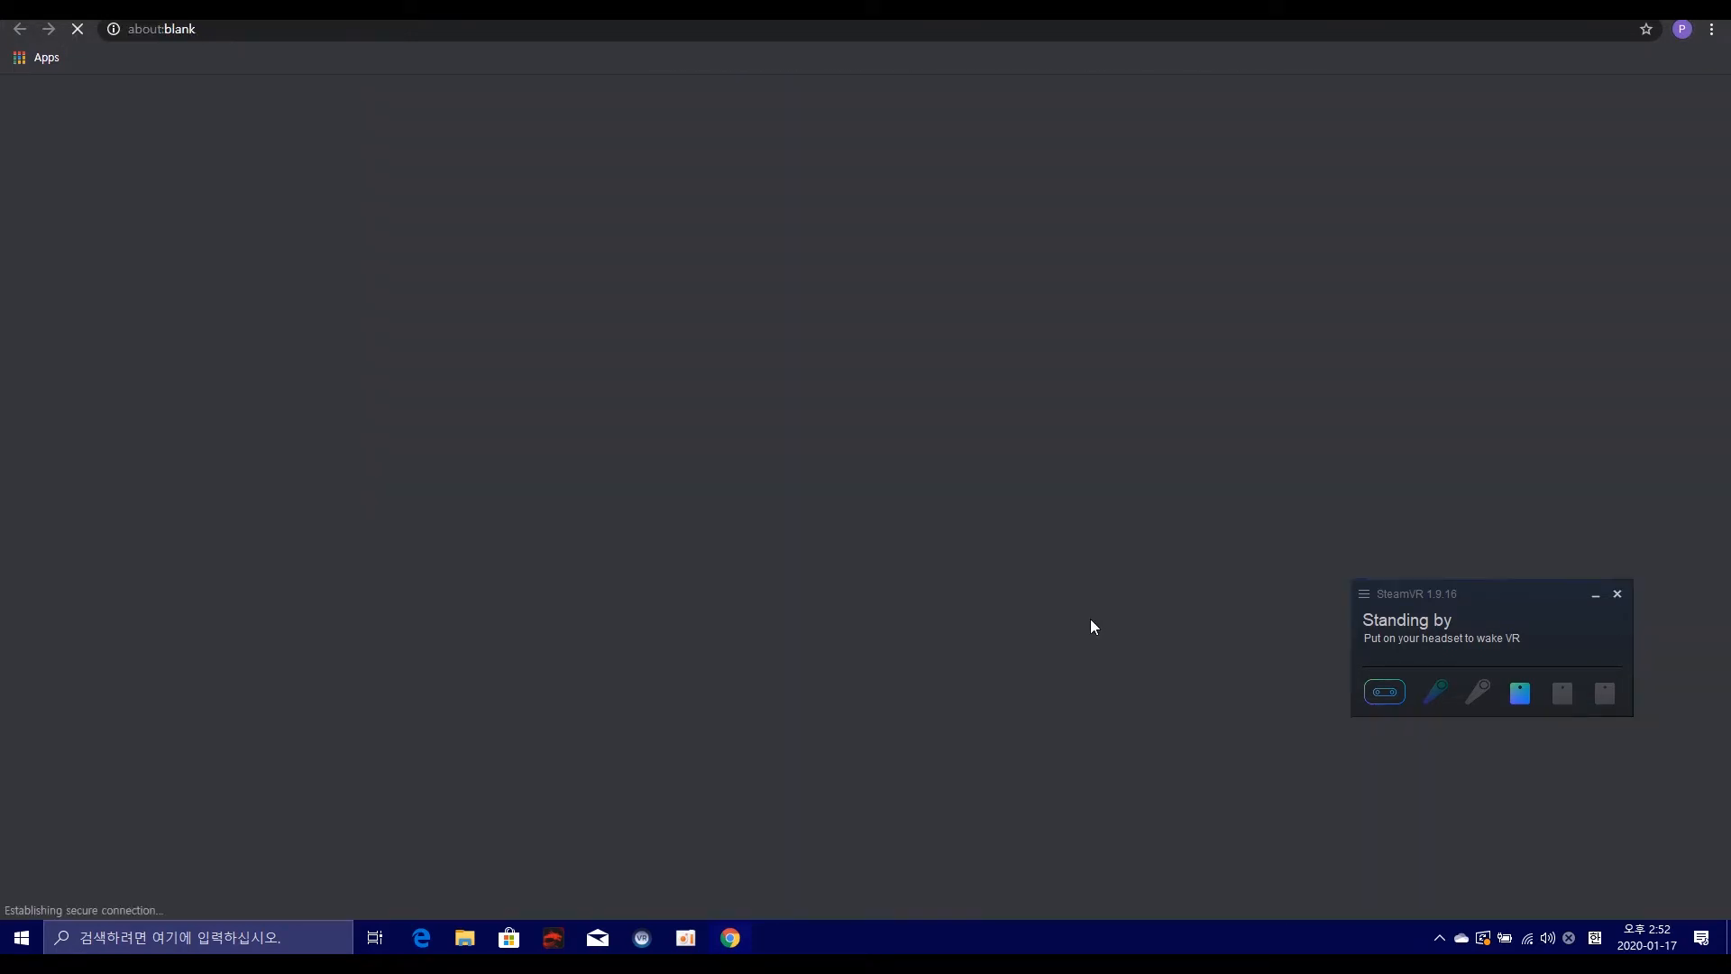
scroll(1055, 582, down, 7)
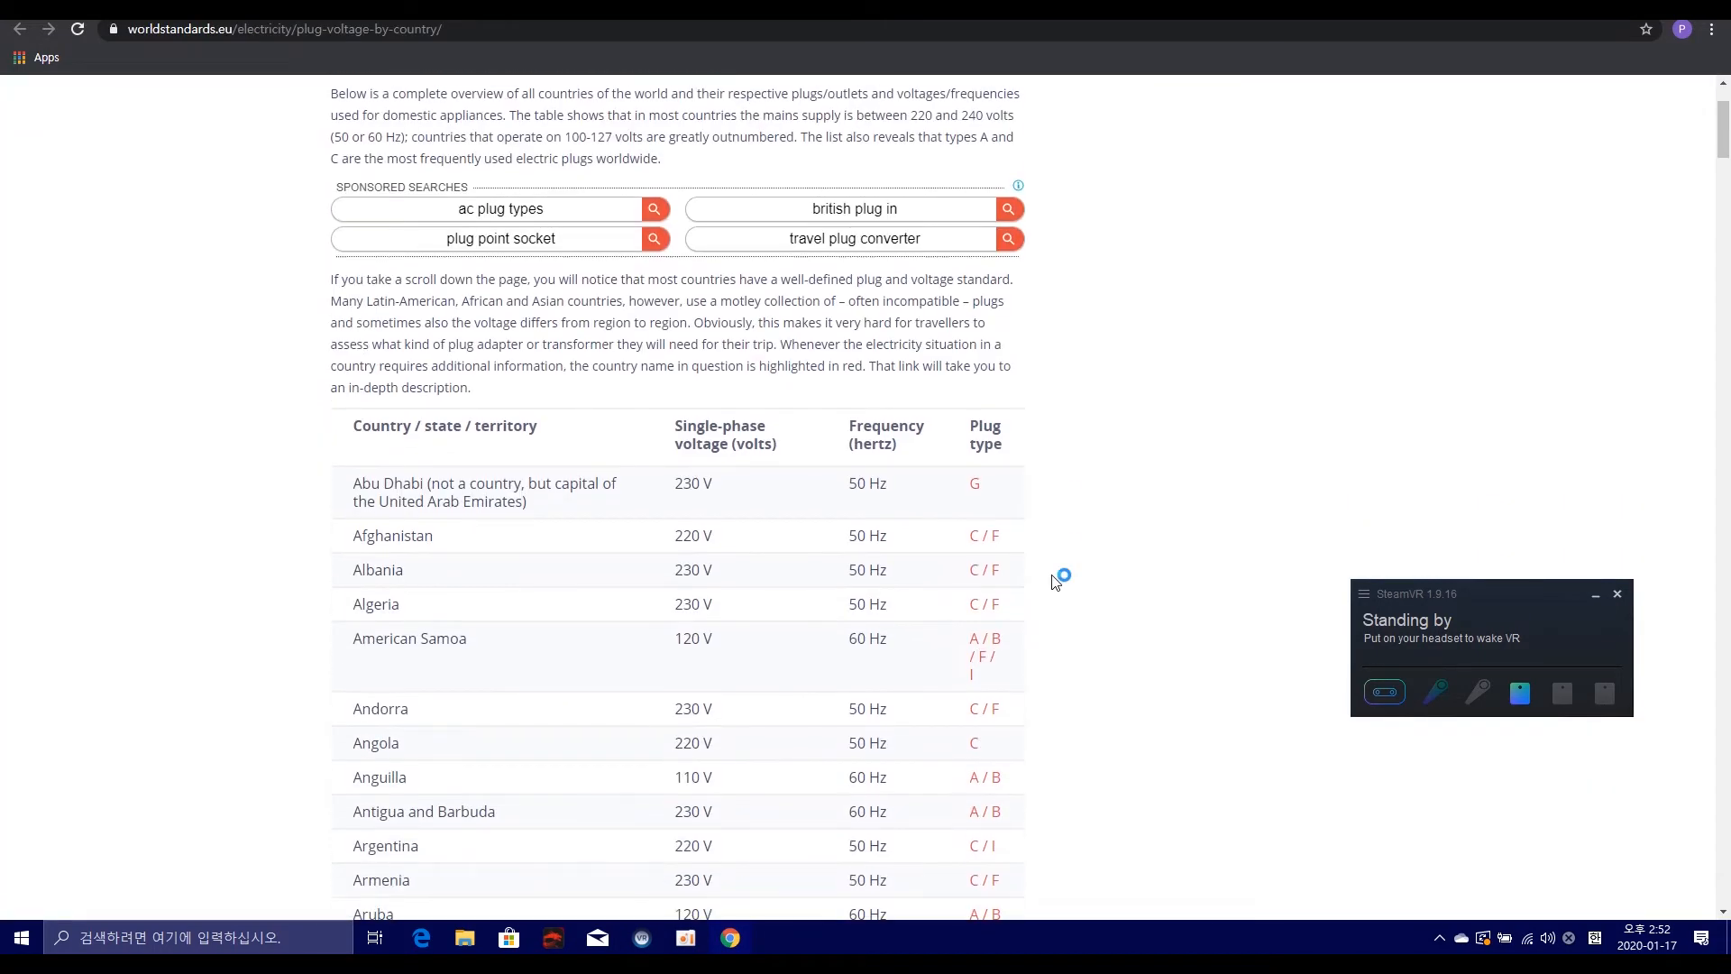
scroll(1055, 582, down, 10)
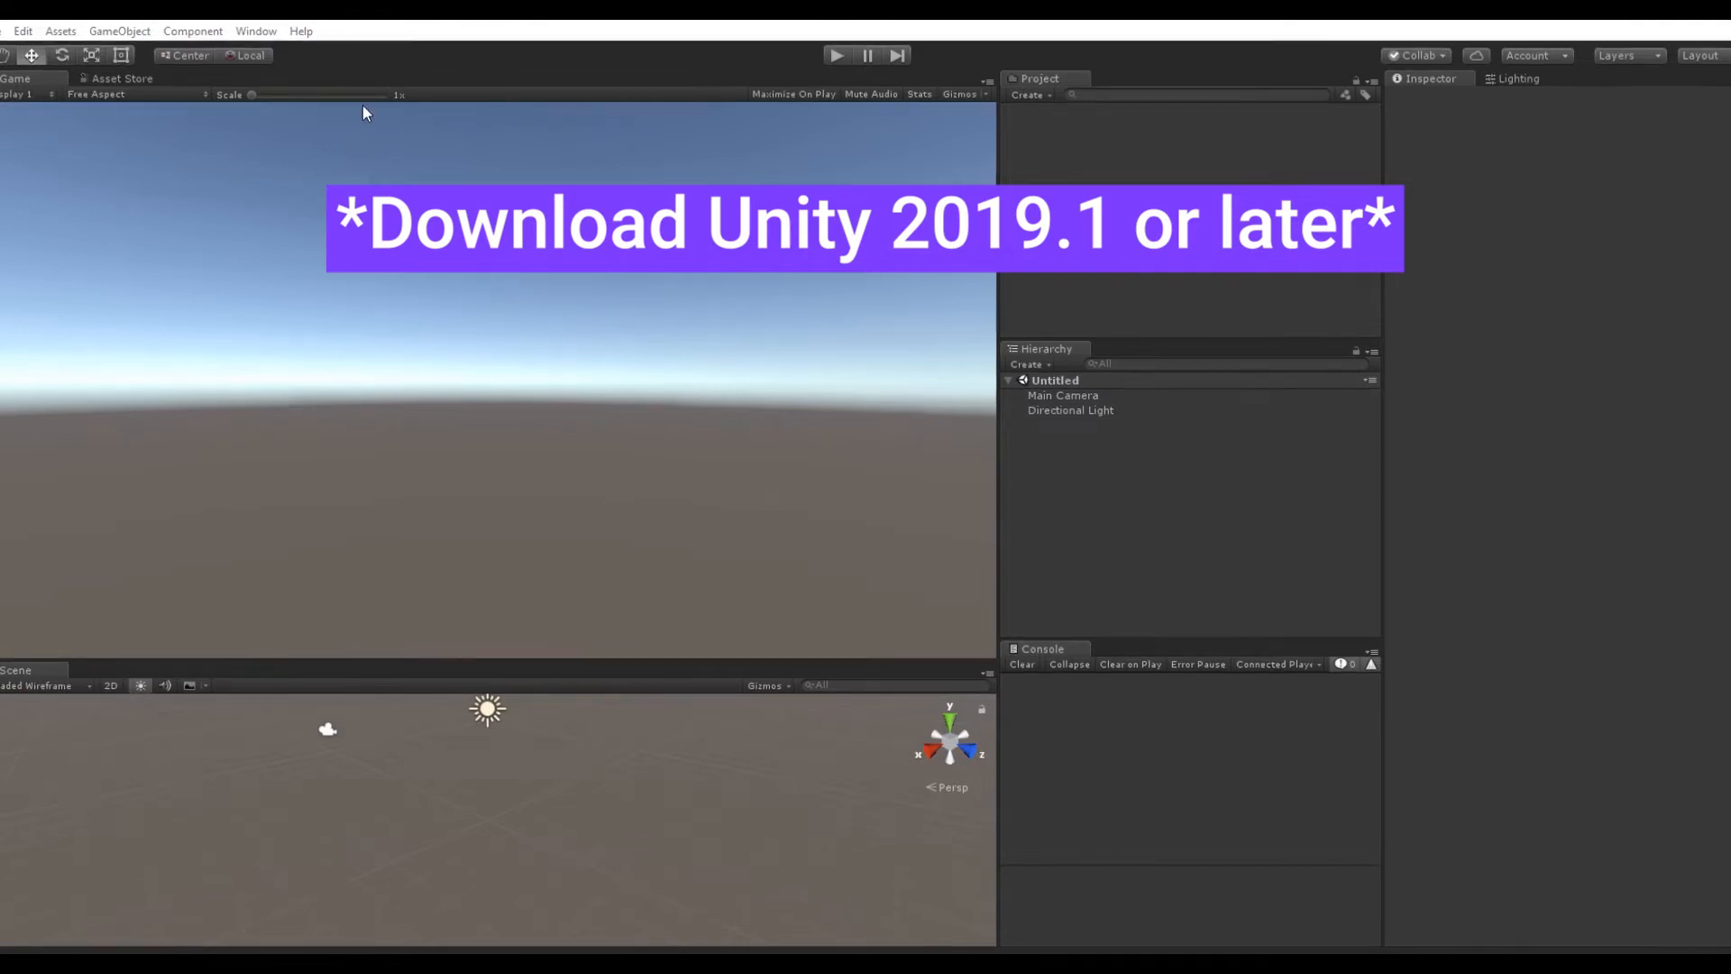
Step: Switch to Unity, search the Asset Store for "steamvr" and open the SteamVR Plugin page
click(250, 33)
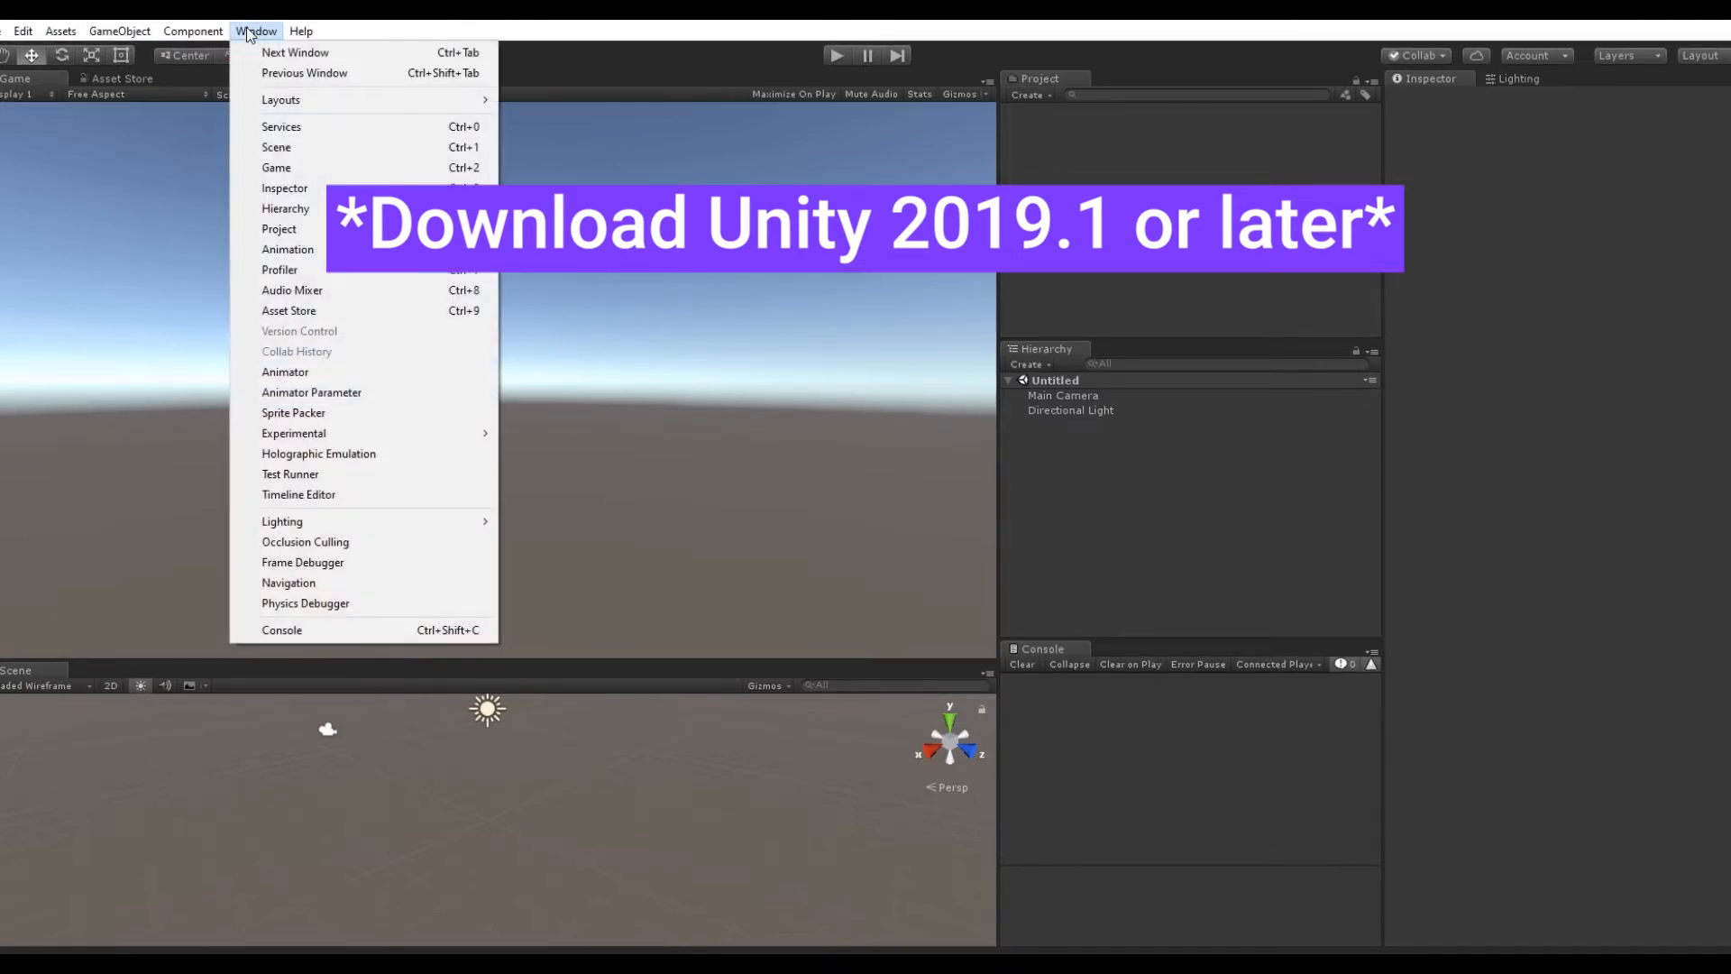
click(341, 311)
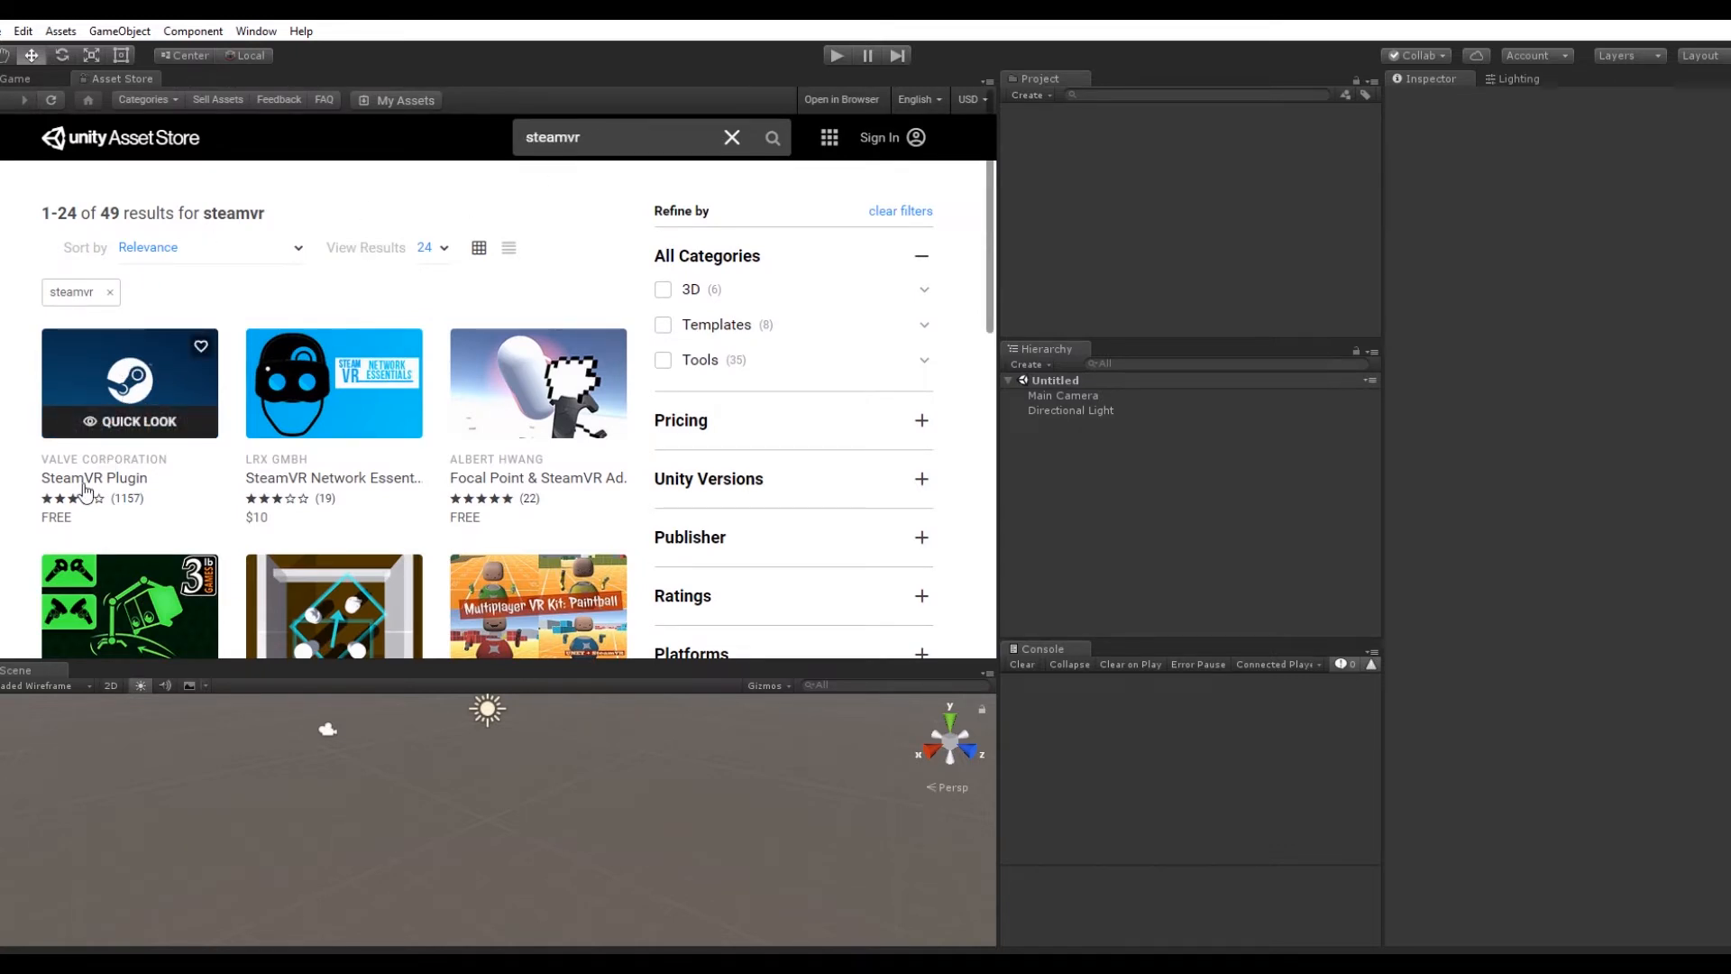
click(131, 387)
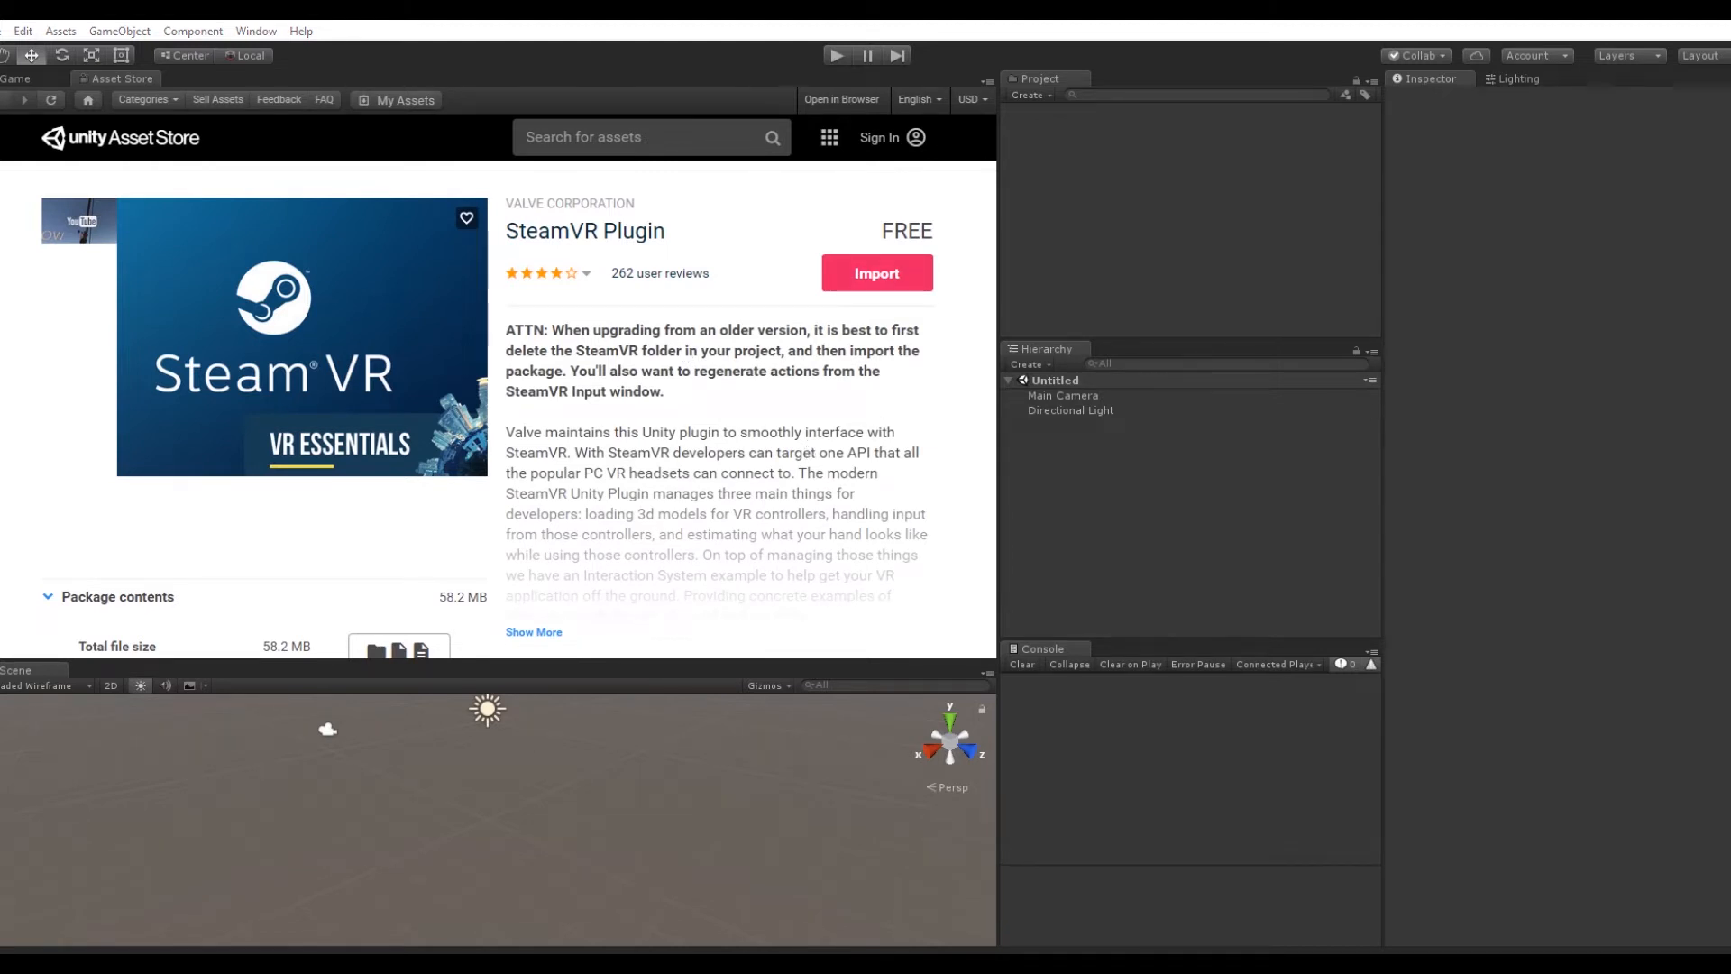
Step: Import the SteamVR Plugin from the Asset Store into the project with all package items selected
click(876, 273)
drag(1063, 271, 607, 350)
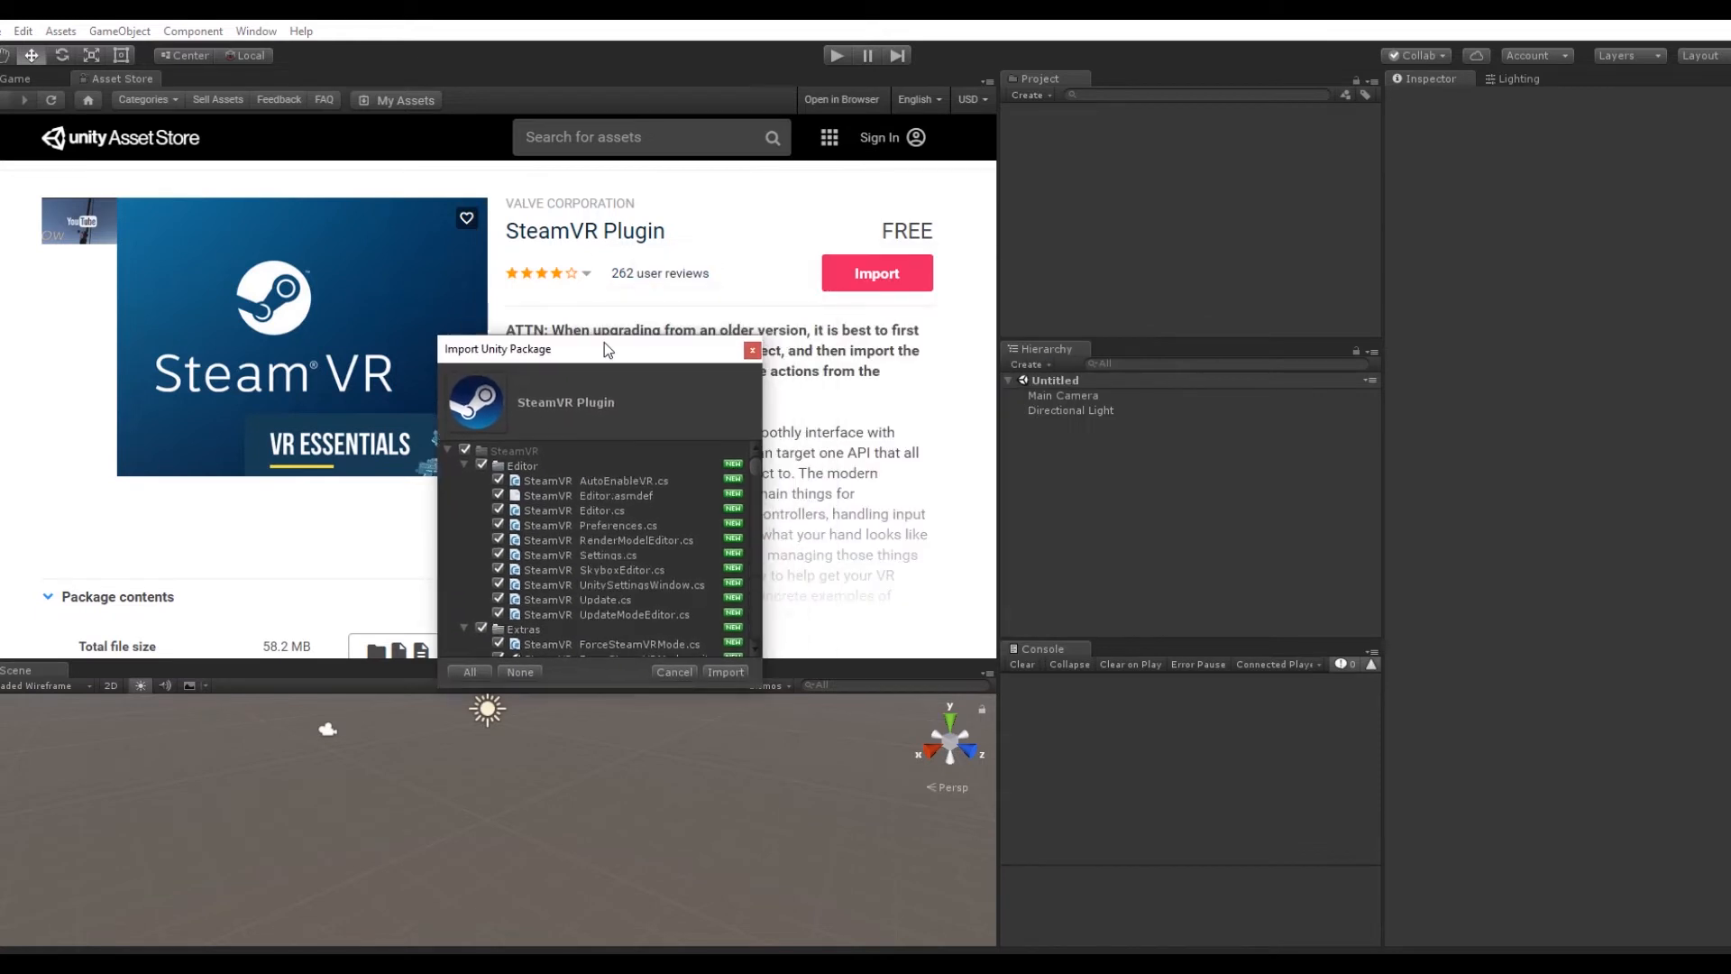
click(736, 671)
Step: Accept all recommended SteamVR project settings and close the Asset Store view
drag(808, 347, 545, 171)
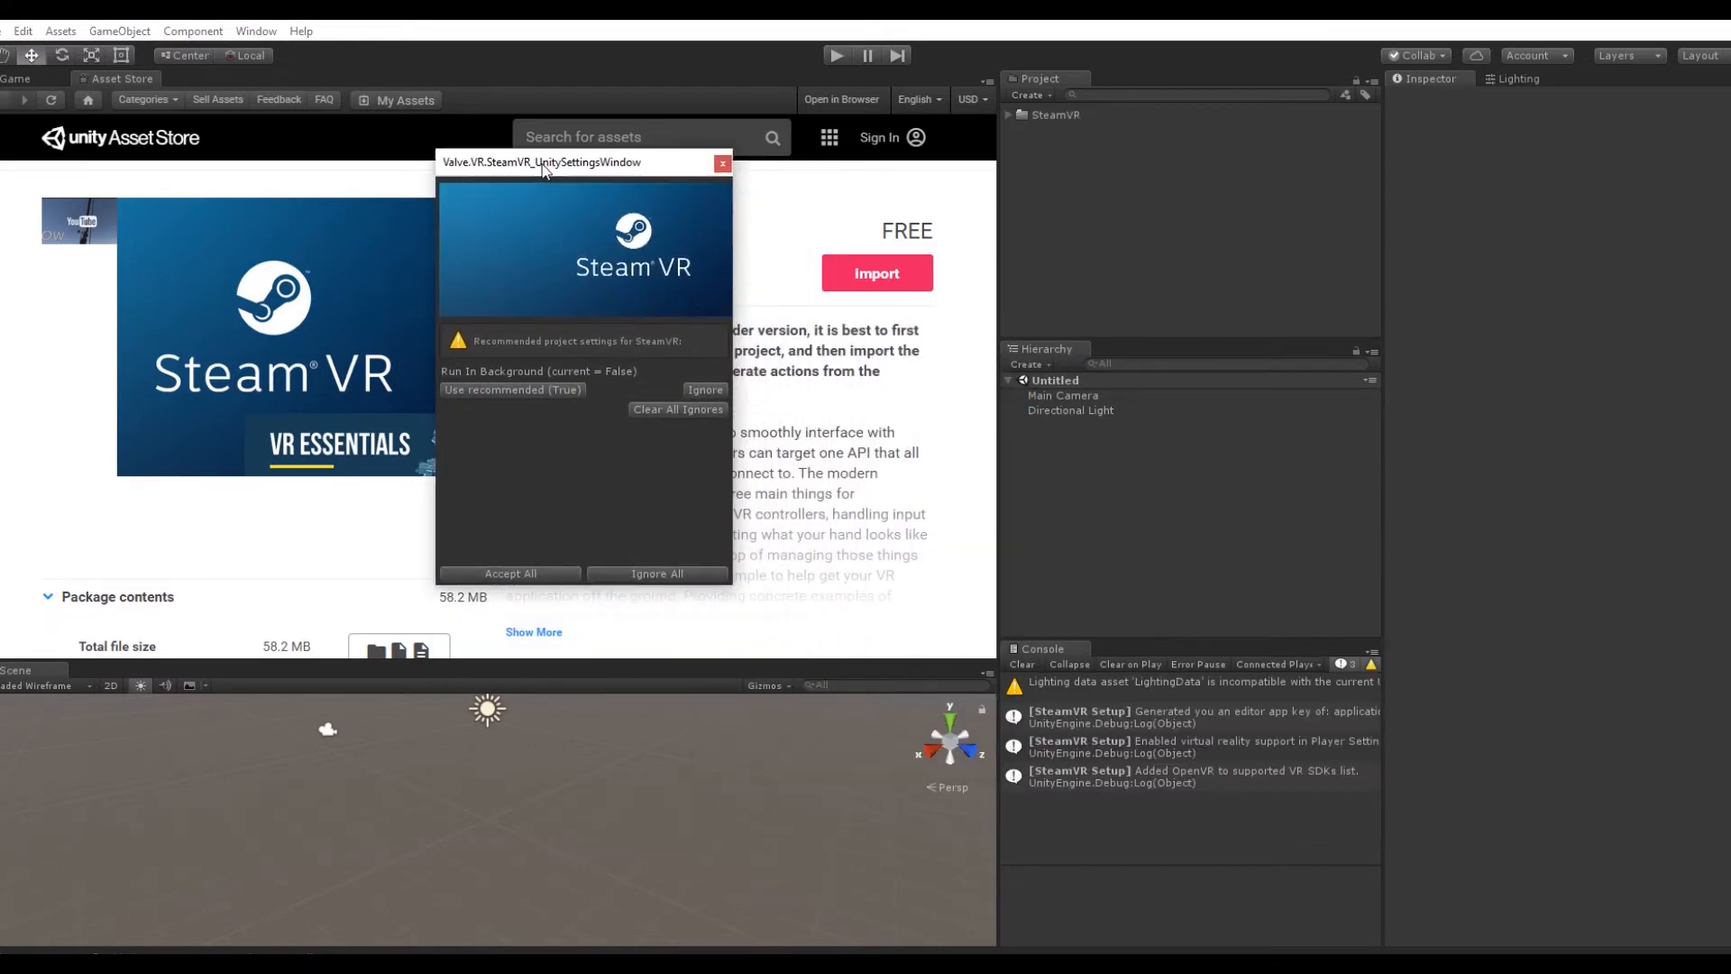
click(542, 575)
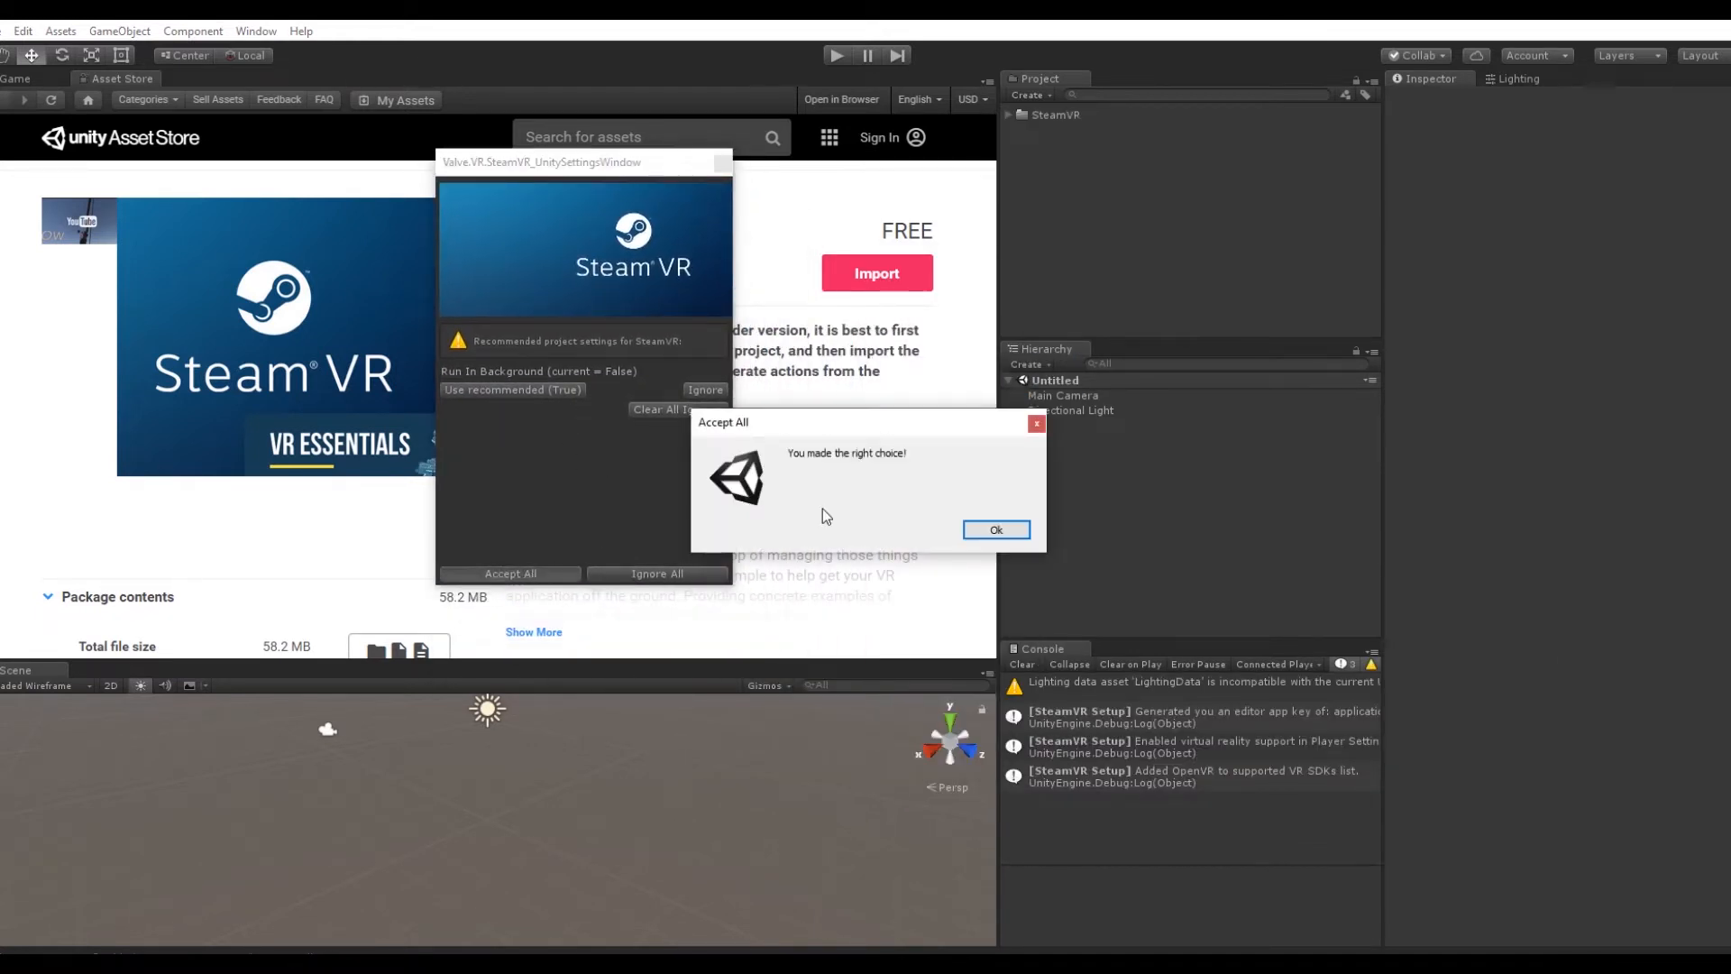
click(996, 533)
right_click(119, 80)
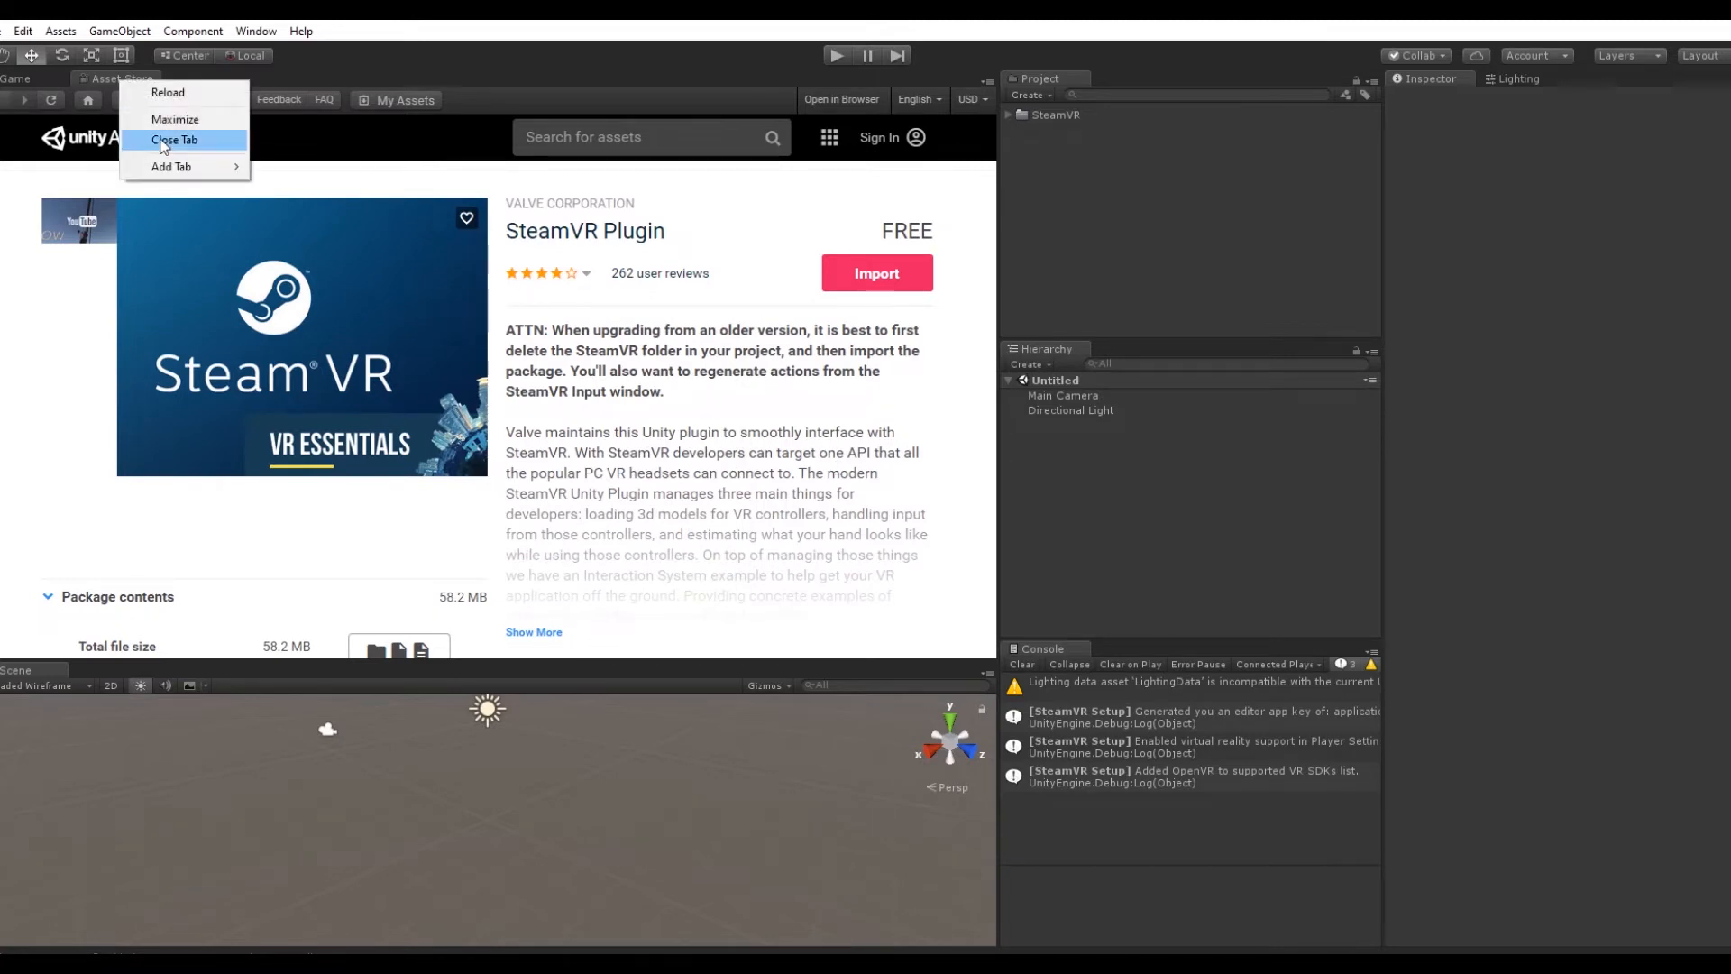
click(153, 143)
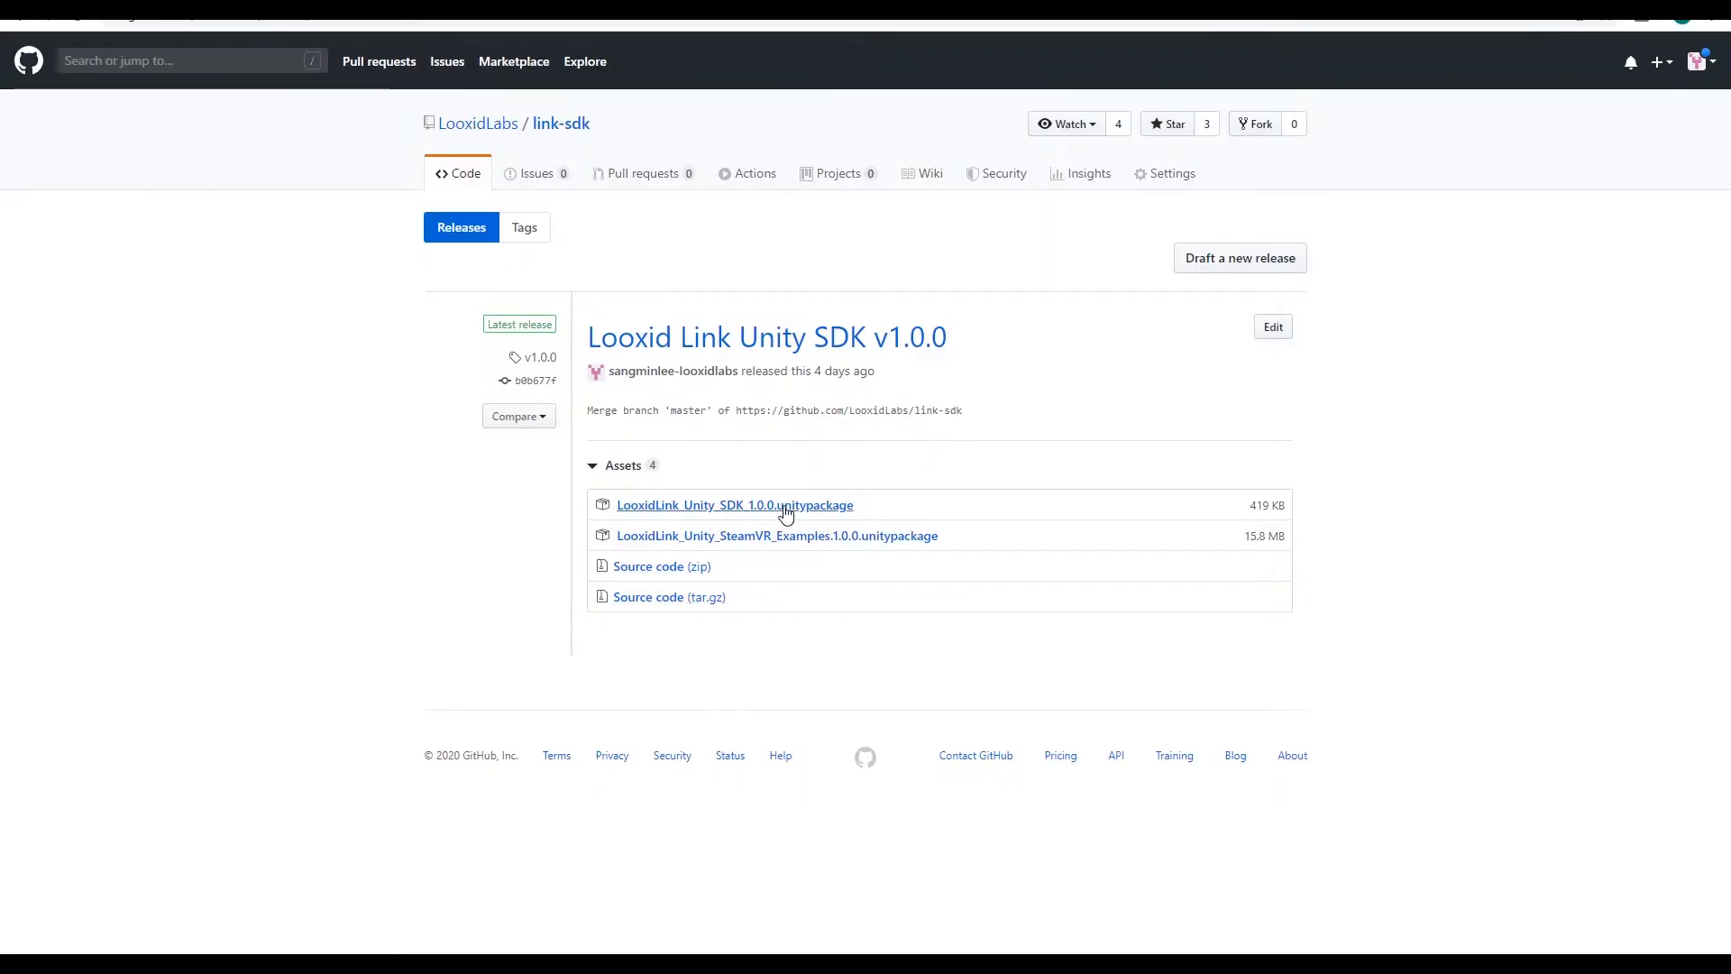
Step: Download LooxidLink_Unity_SDK_1.0.0.unitypackage from the GitHub release and import it into the Unity project as a custom package
click(785, 507)
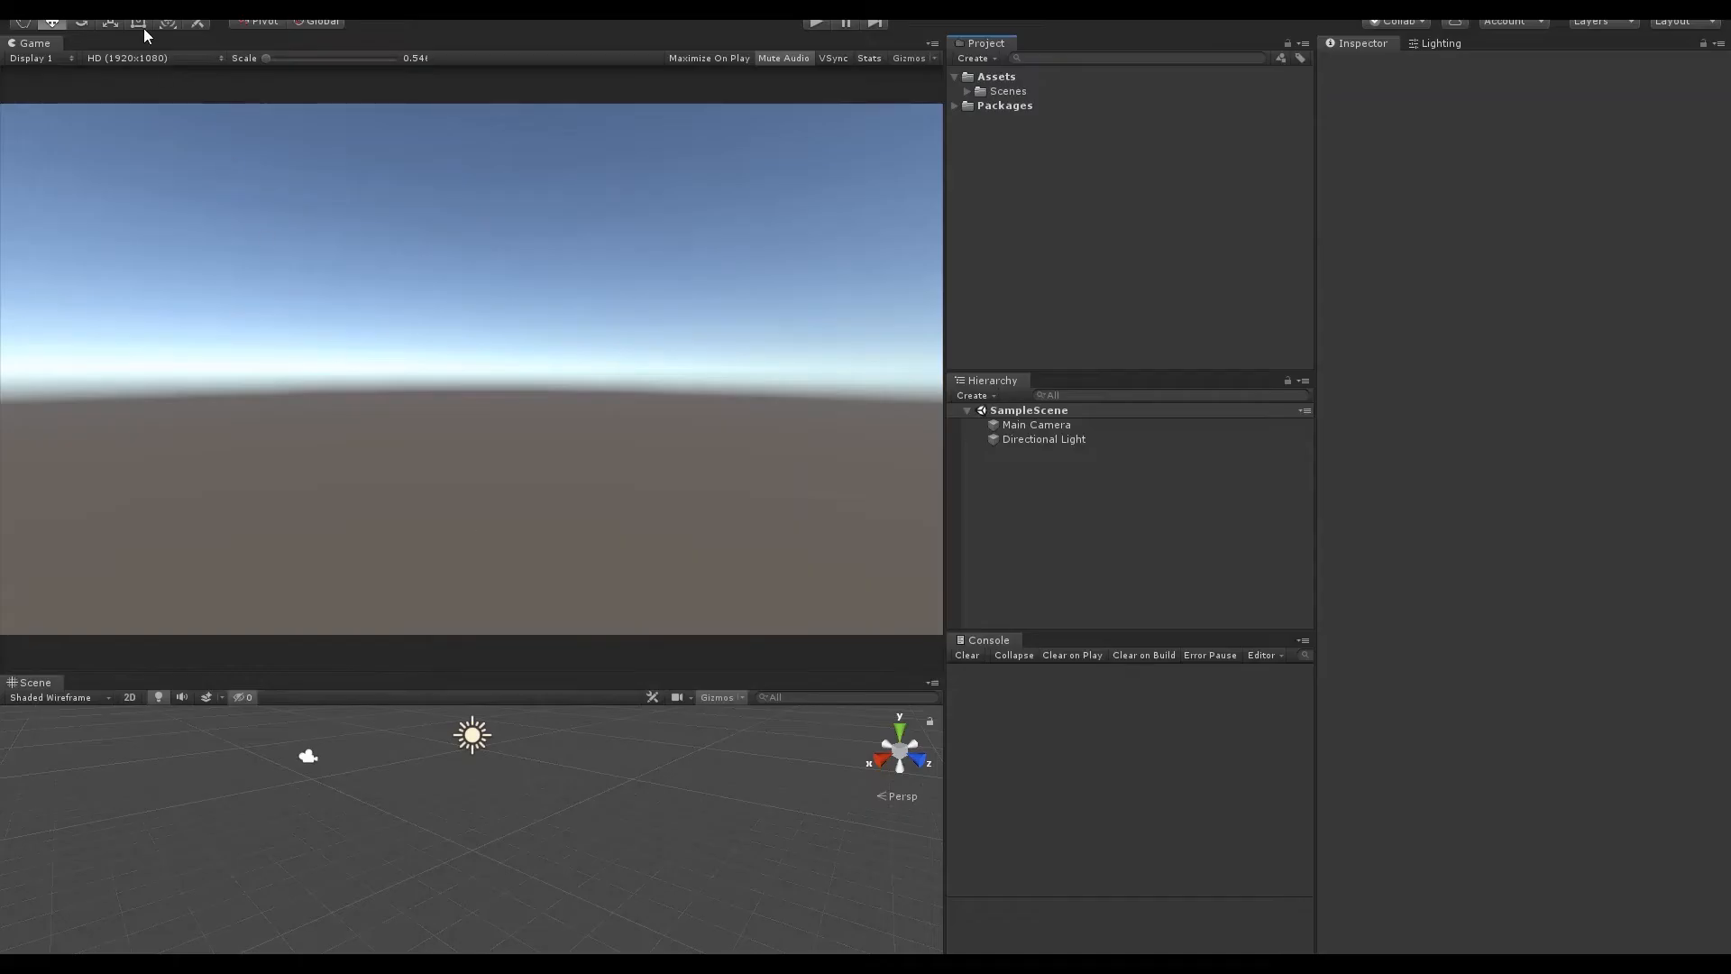
click(118, 18)
mouse_move(52, 18)
mouse_move(205, 189)
click(387, 188)
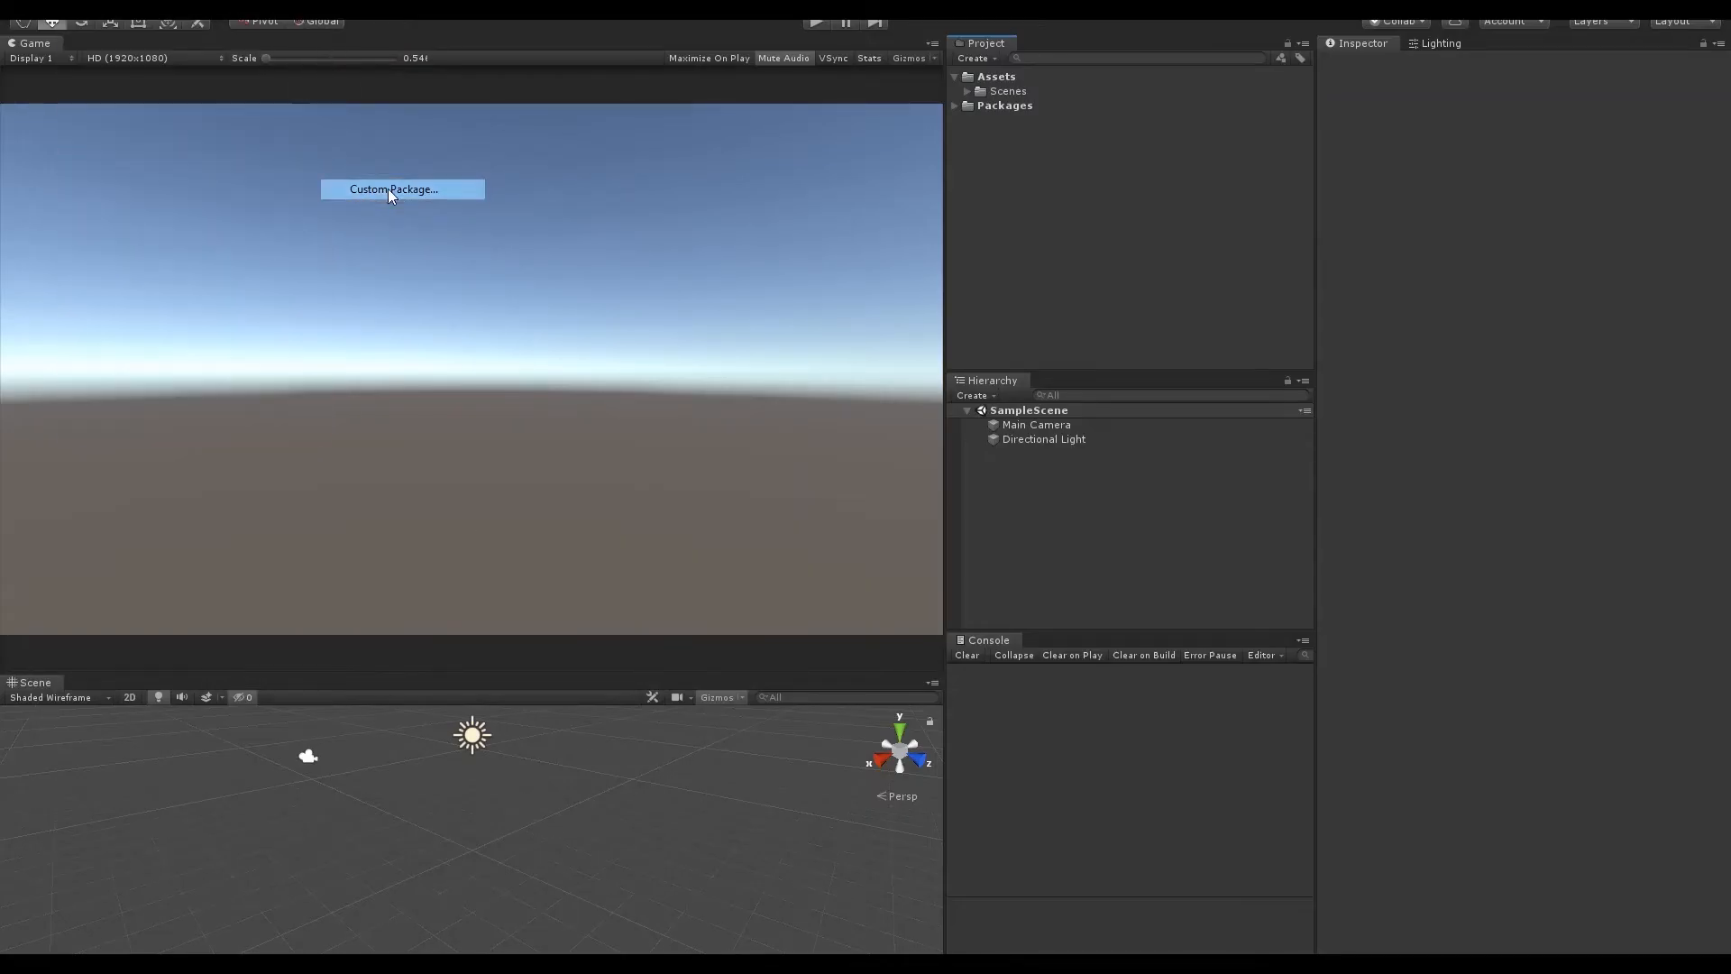
click(313, 137)
double_click(312, 135)
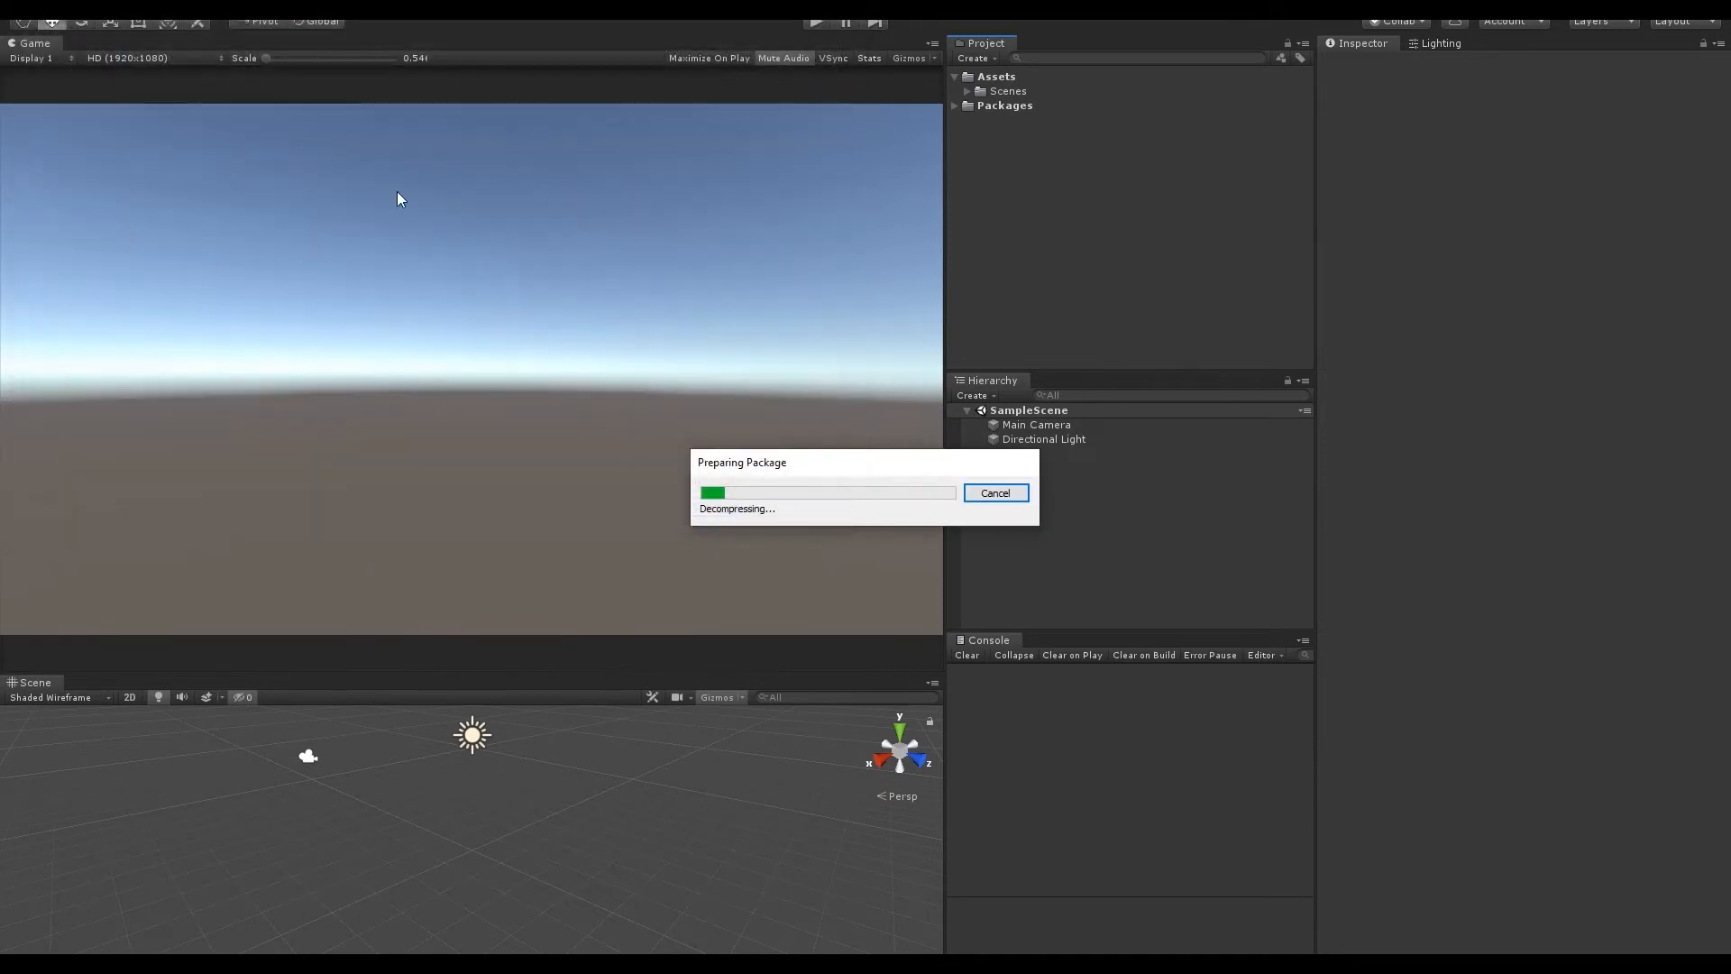
drag(602, 543, 599, 613)
click(588, 670)
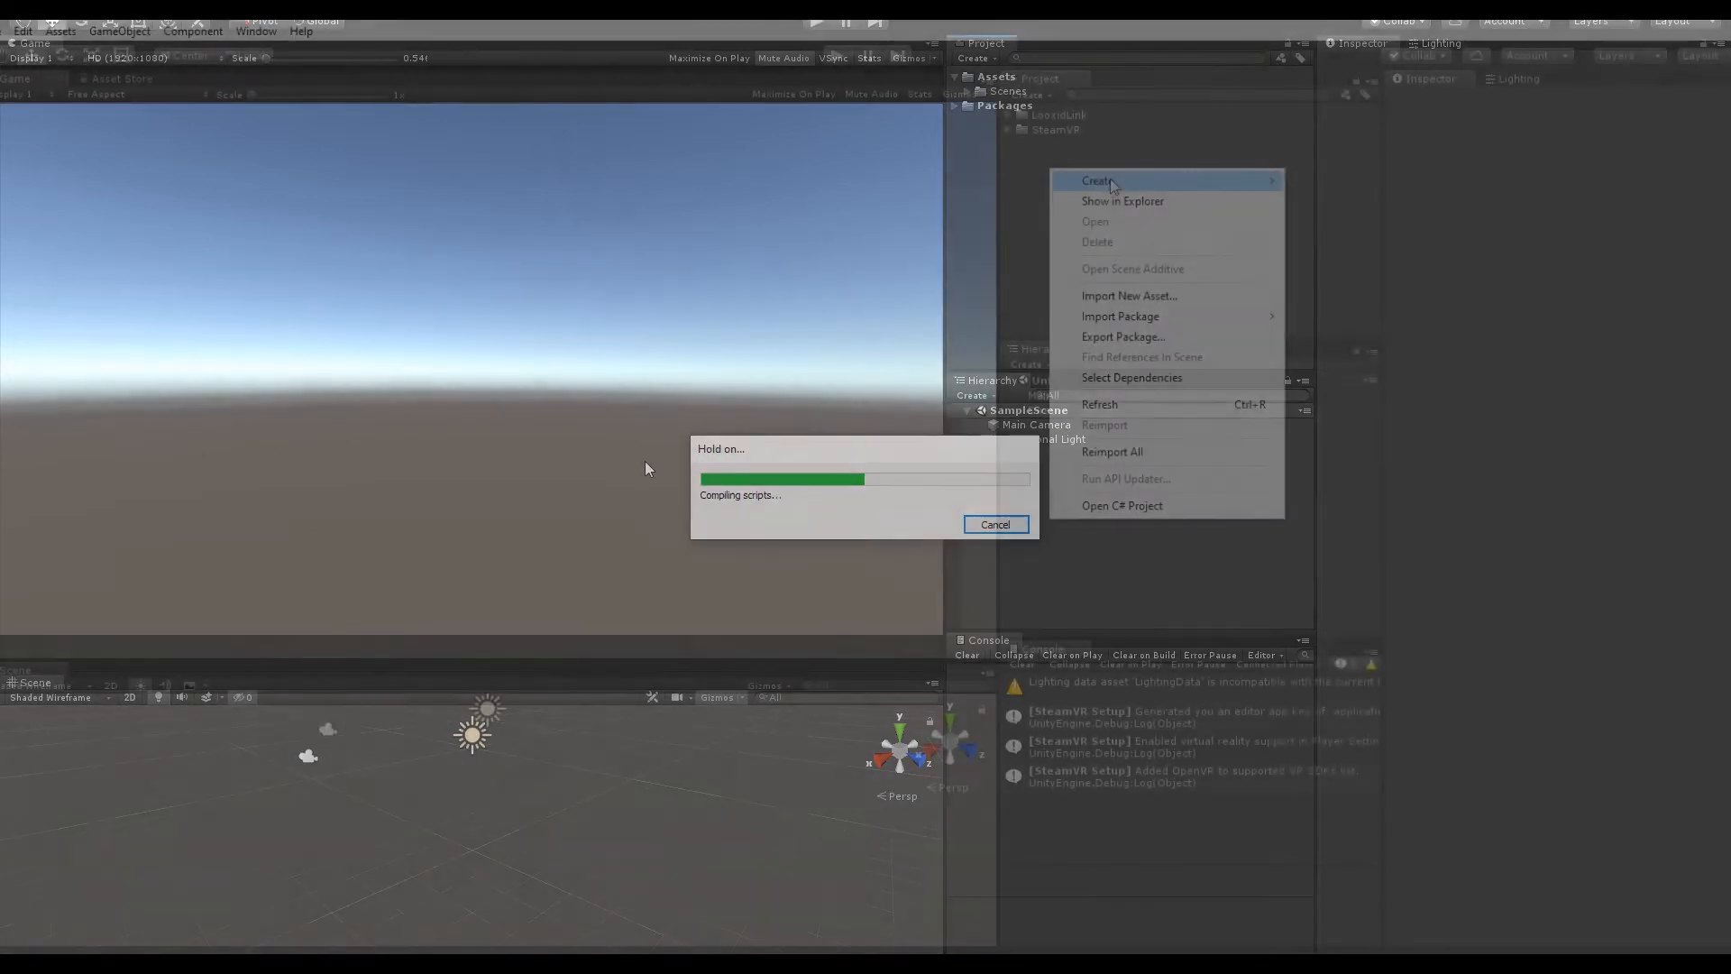
Step: Create a C# script named Demo in the project's assets
mouse_move(1112, 185)
click(1324, 205)
text(Demo)
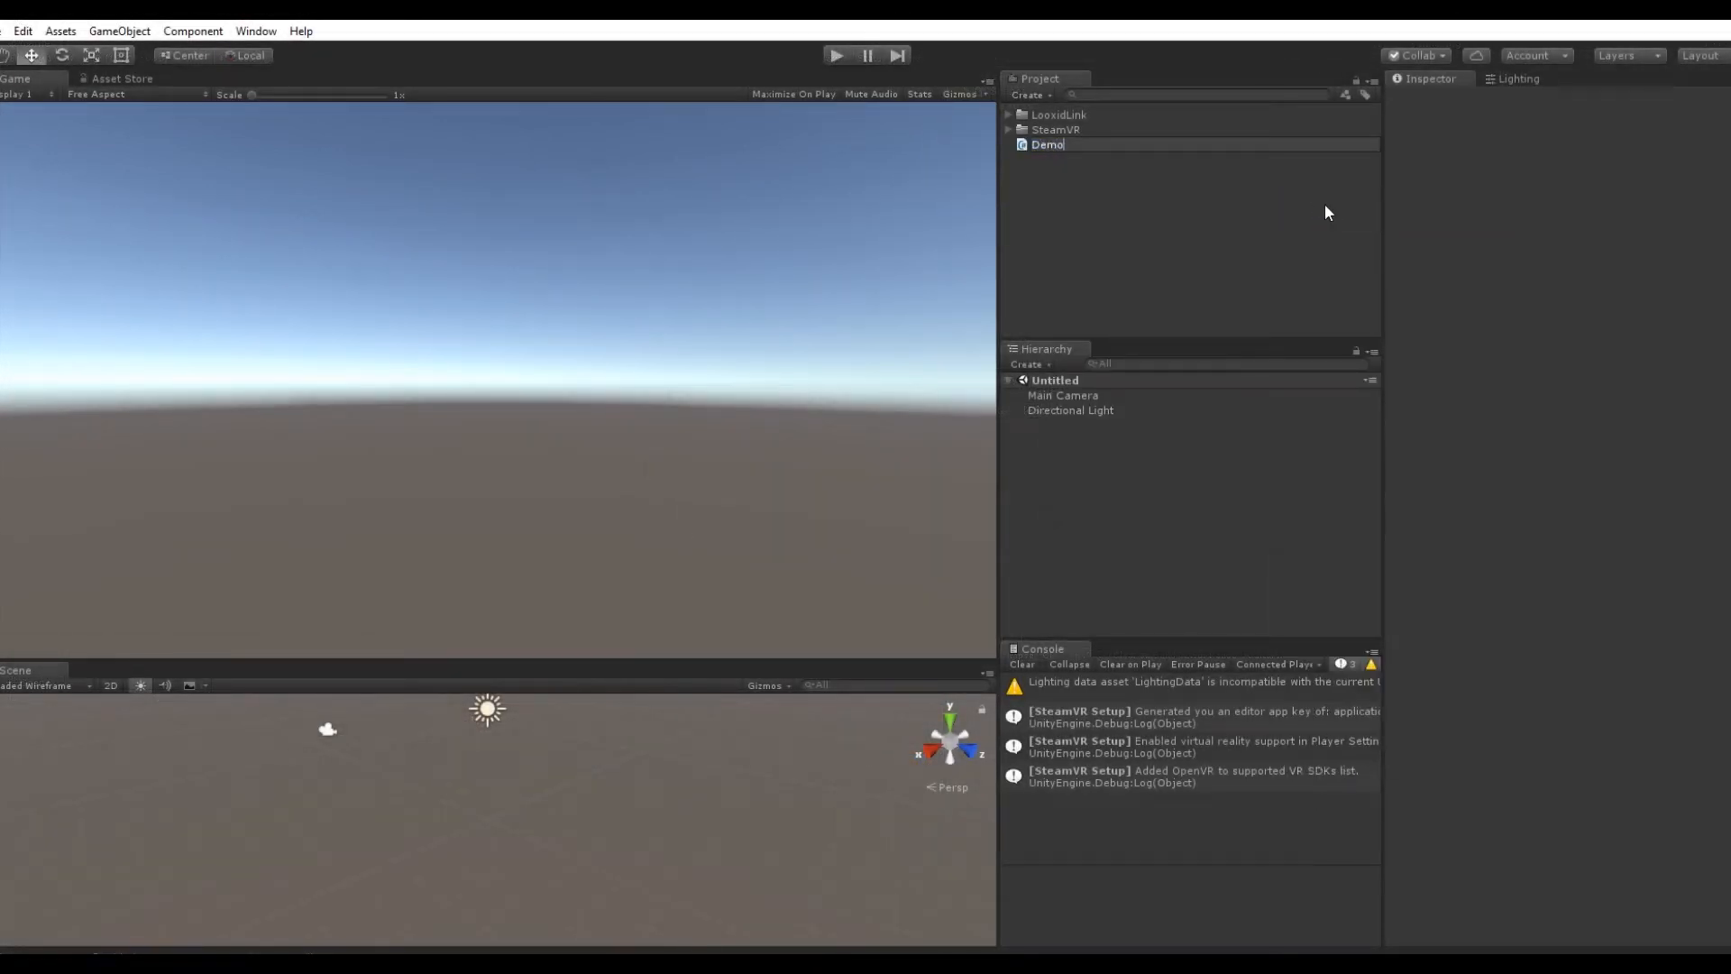
key(Return)
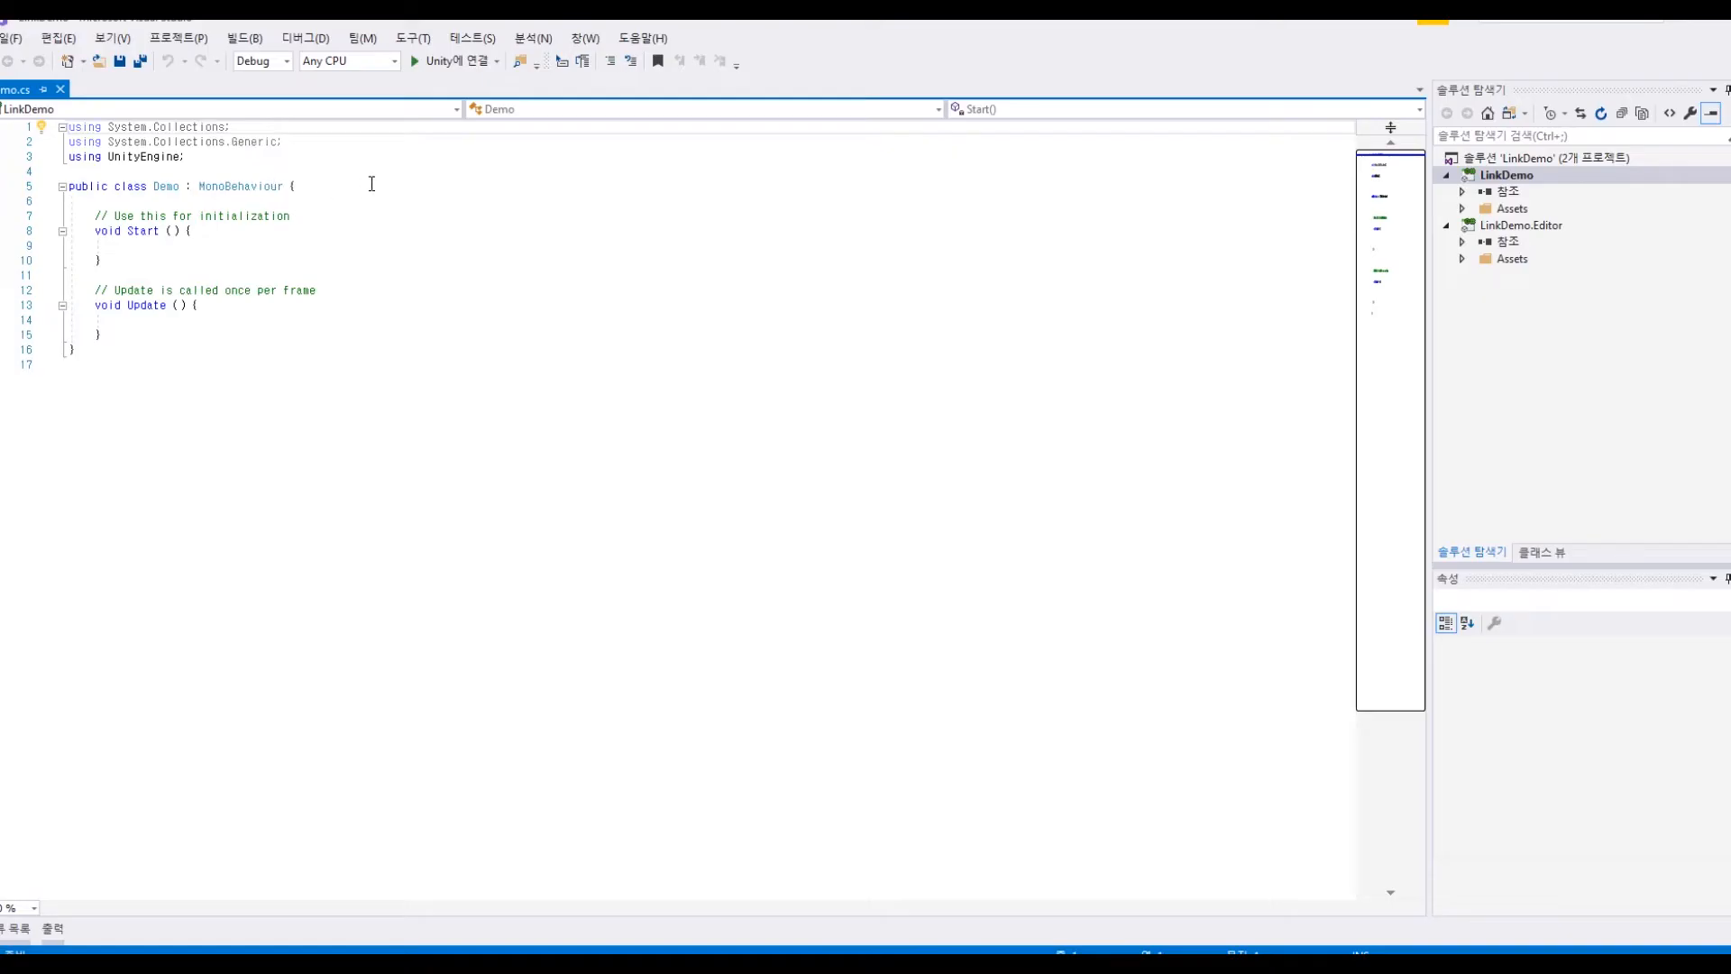
Step: Open the Demo script in Visual Studio and add "using Looxid.Link;" below the existing using directives
click(371, 184)
key(Up)
key(Return)
key(Up)
text(using Looxid.Link;)
Step: Add "LooxidLinkManager.Instance.Initialize();" inside the Start method and save the Demo script
key(Down)
key(Down)
key(Down)
key(Down)
key(Down)
key(Down)
text(Looxid)
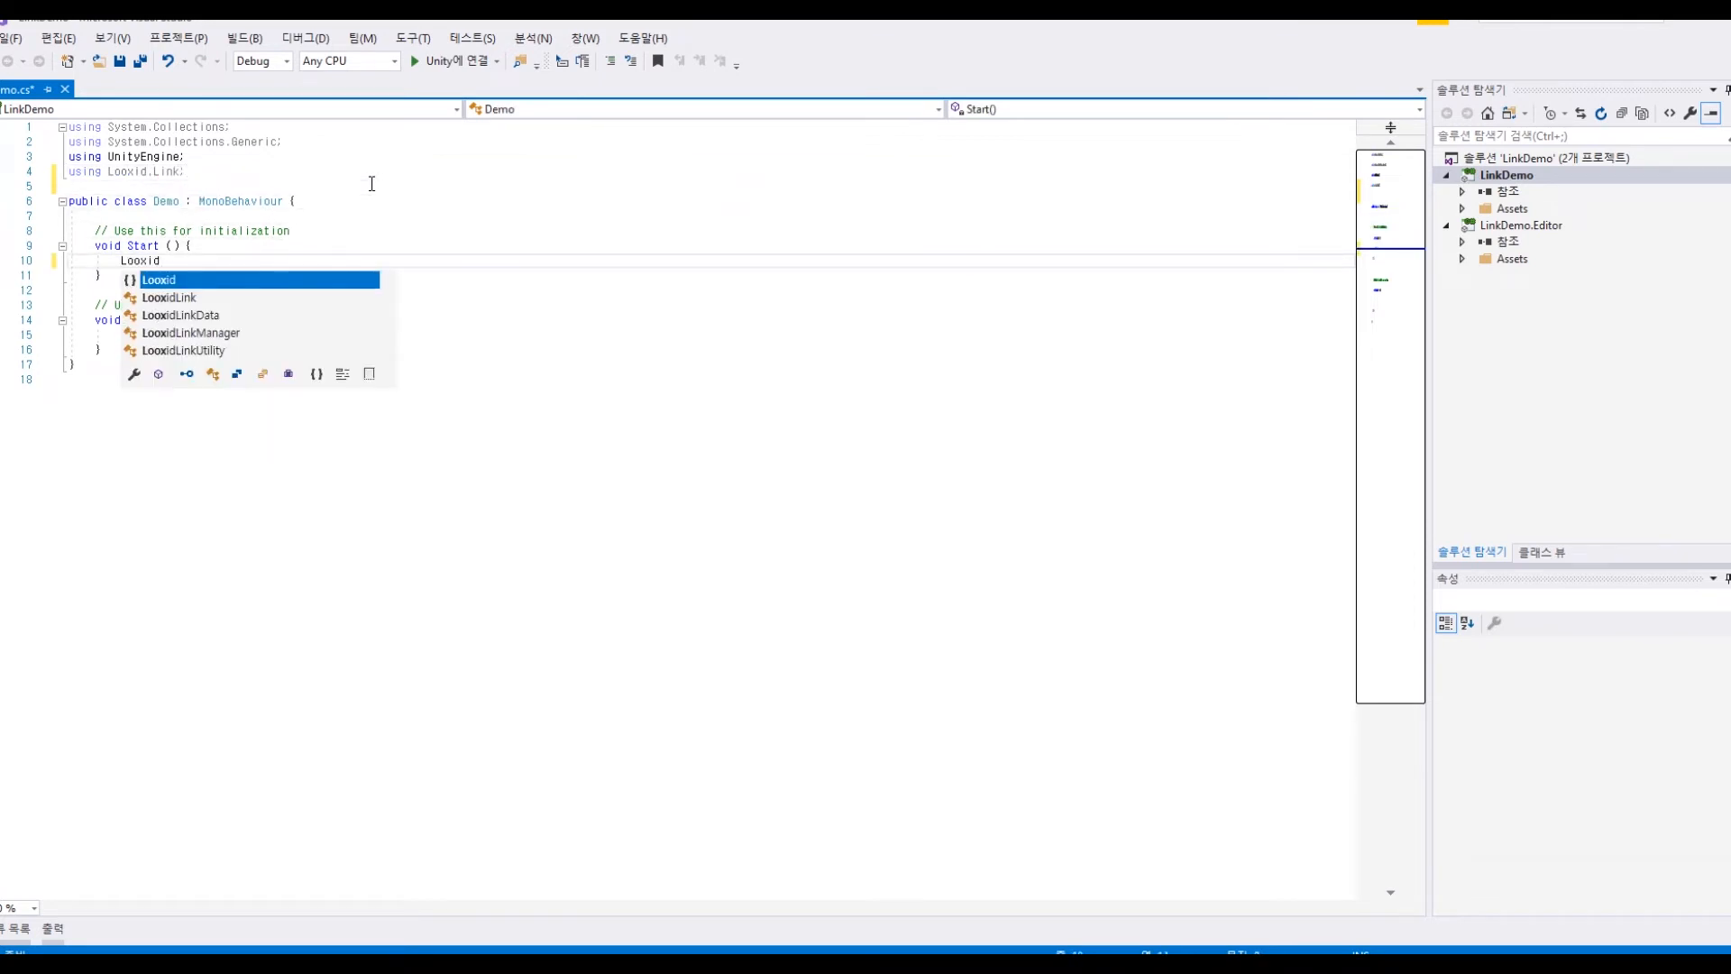
key(Down)
key(Down)
key(Down)
key(Tab)
text(.Instance.)
text(ui)
key(BackSpace)
key(BackSpace)
text(Initialize)
key(Tab)
text(();)
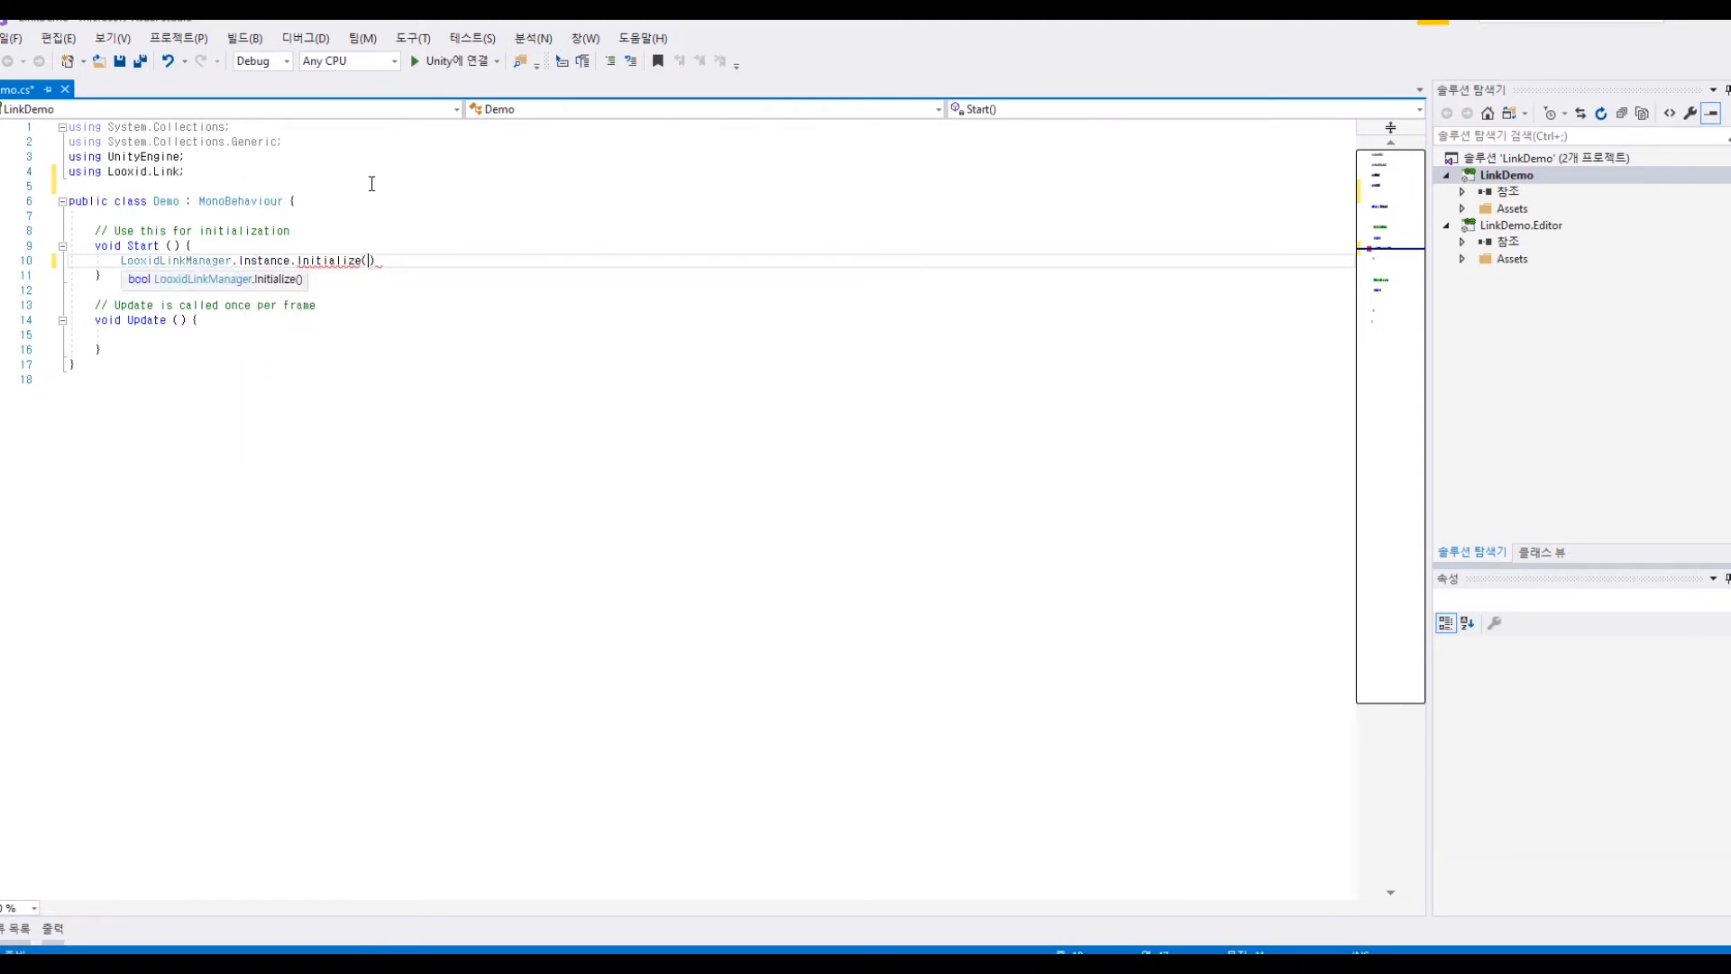
key(ctrl+s)
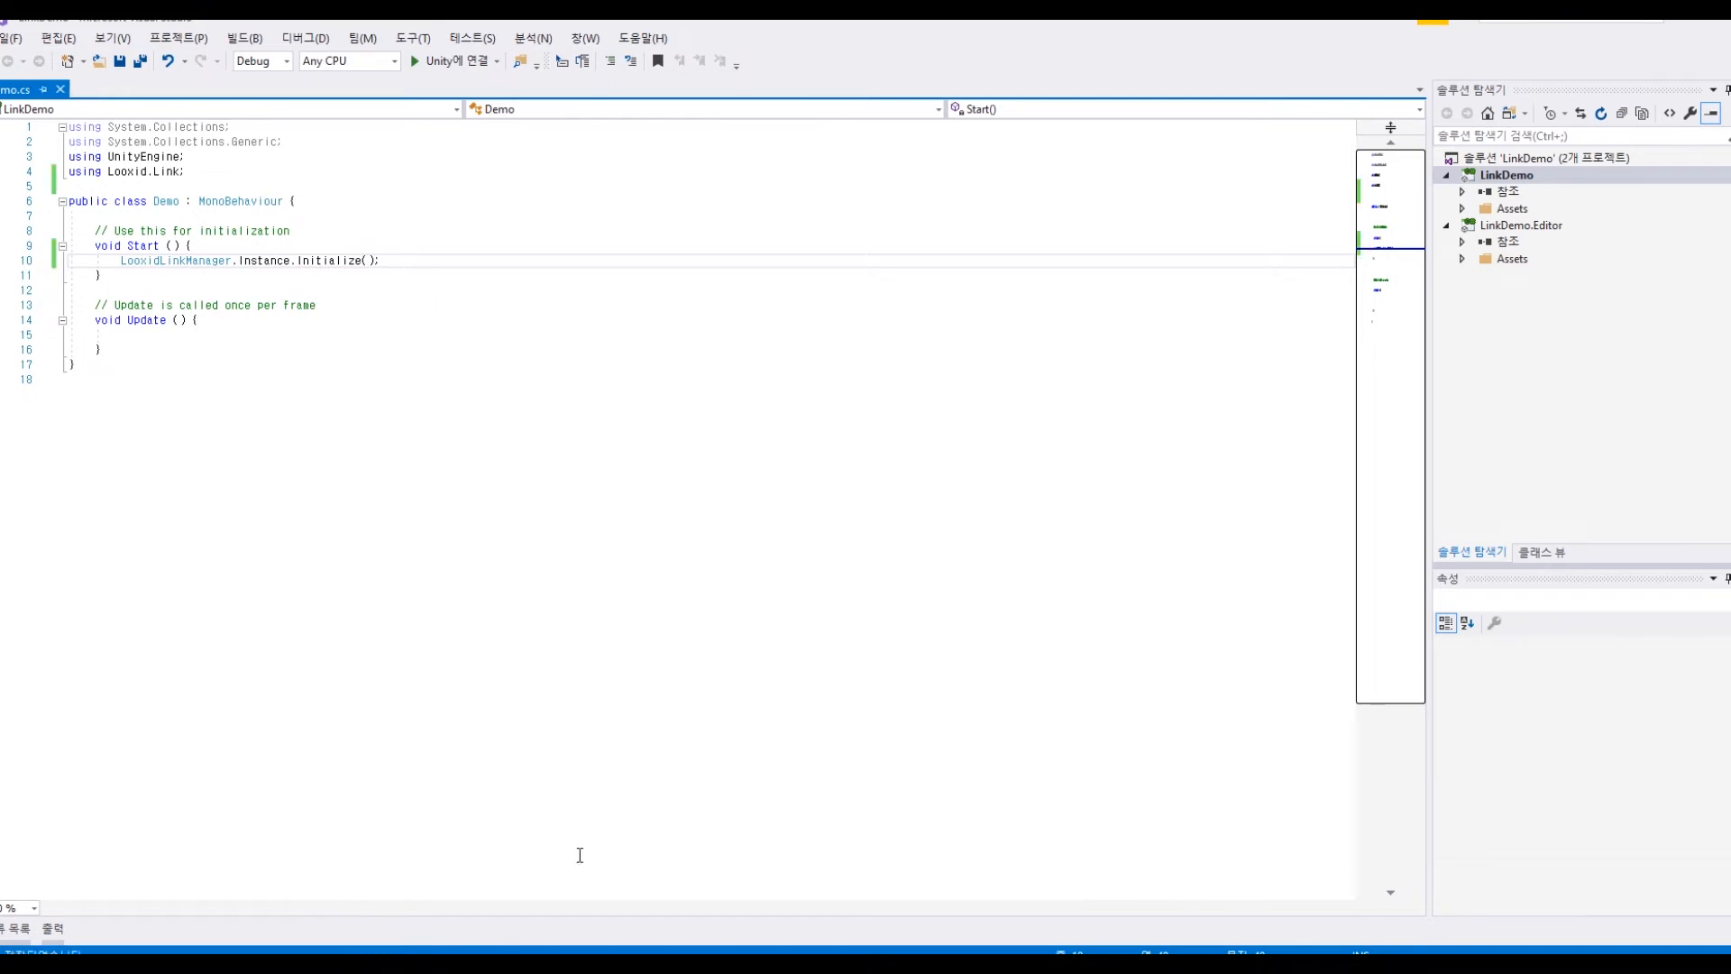
Step: Switch back to Unity, test-run the scene briefly and clear the console
key(alt+Tab)
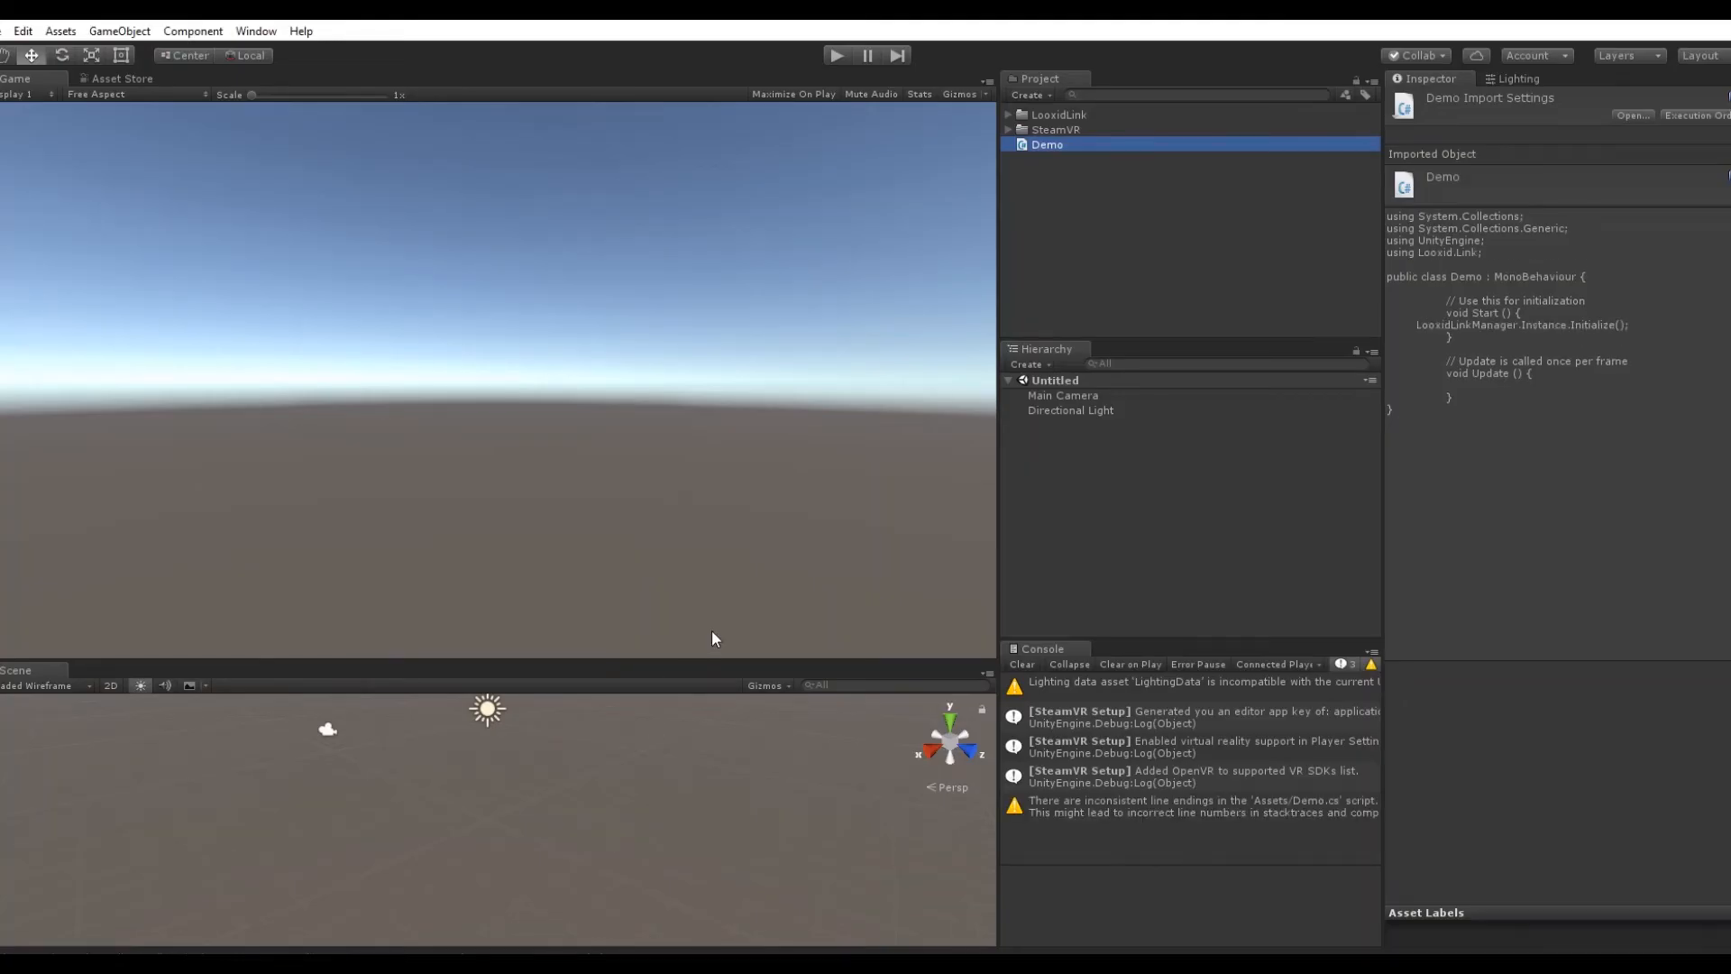
click(837, 56)
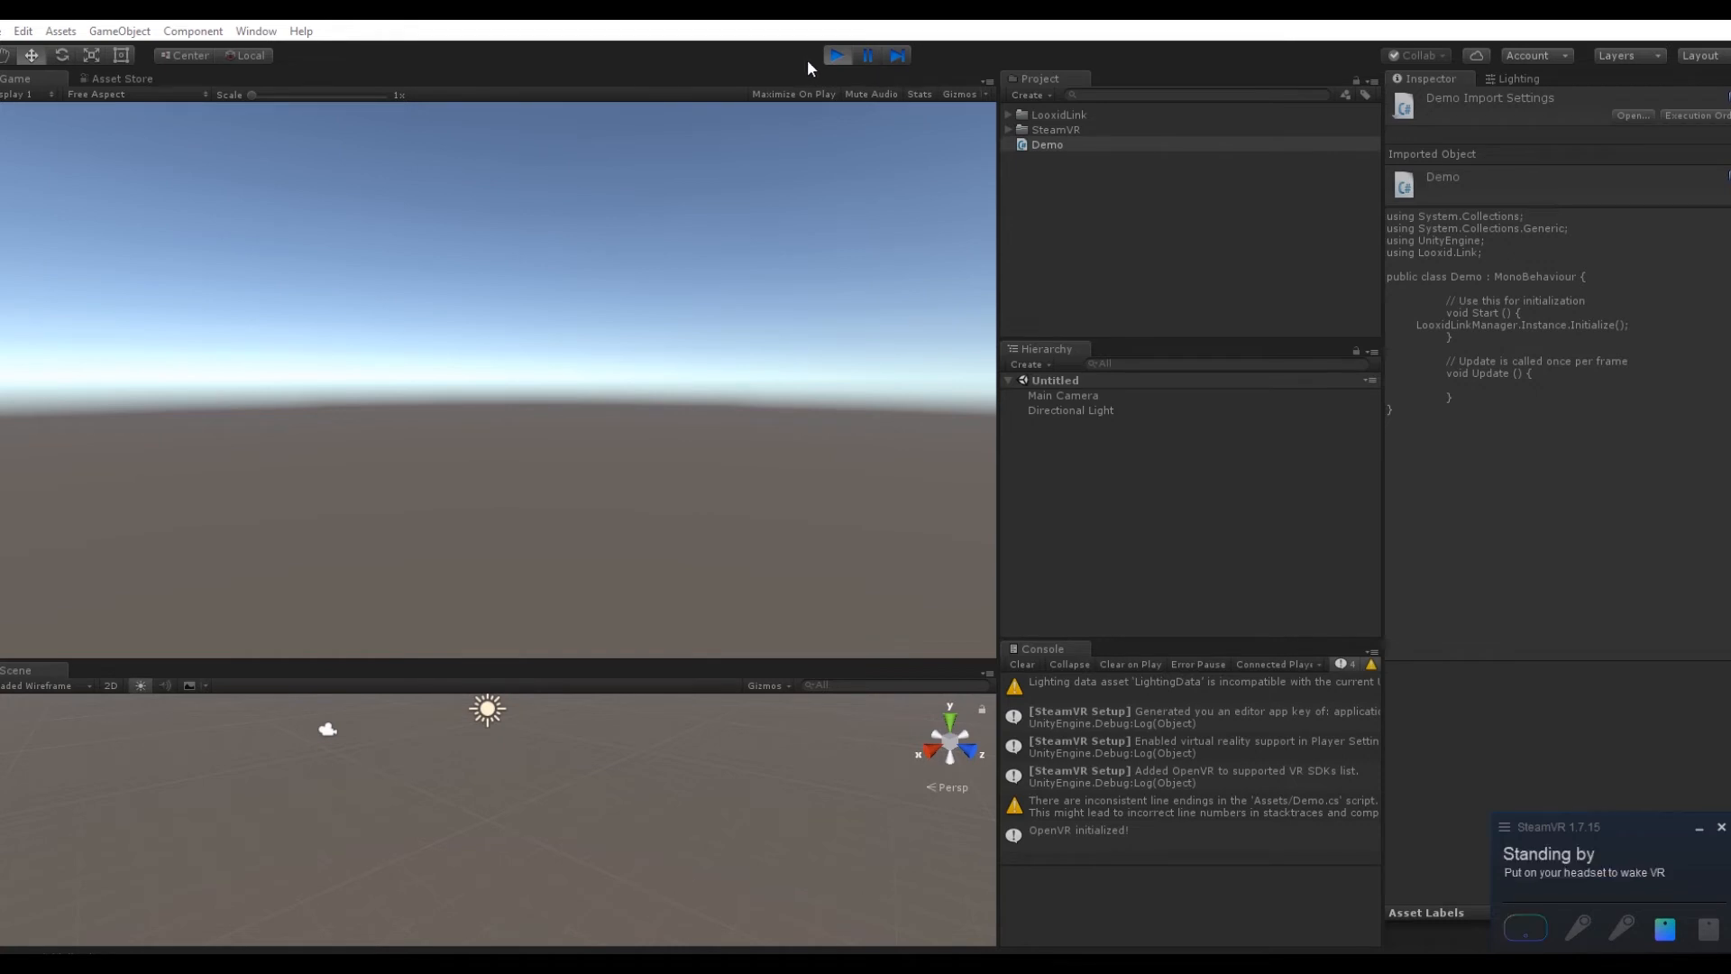
click(836, 56)
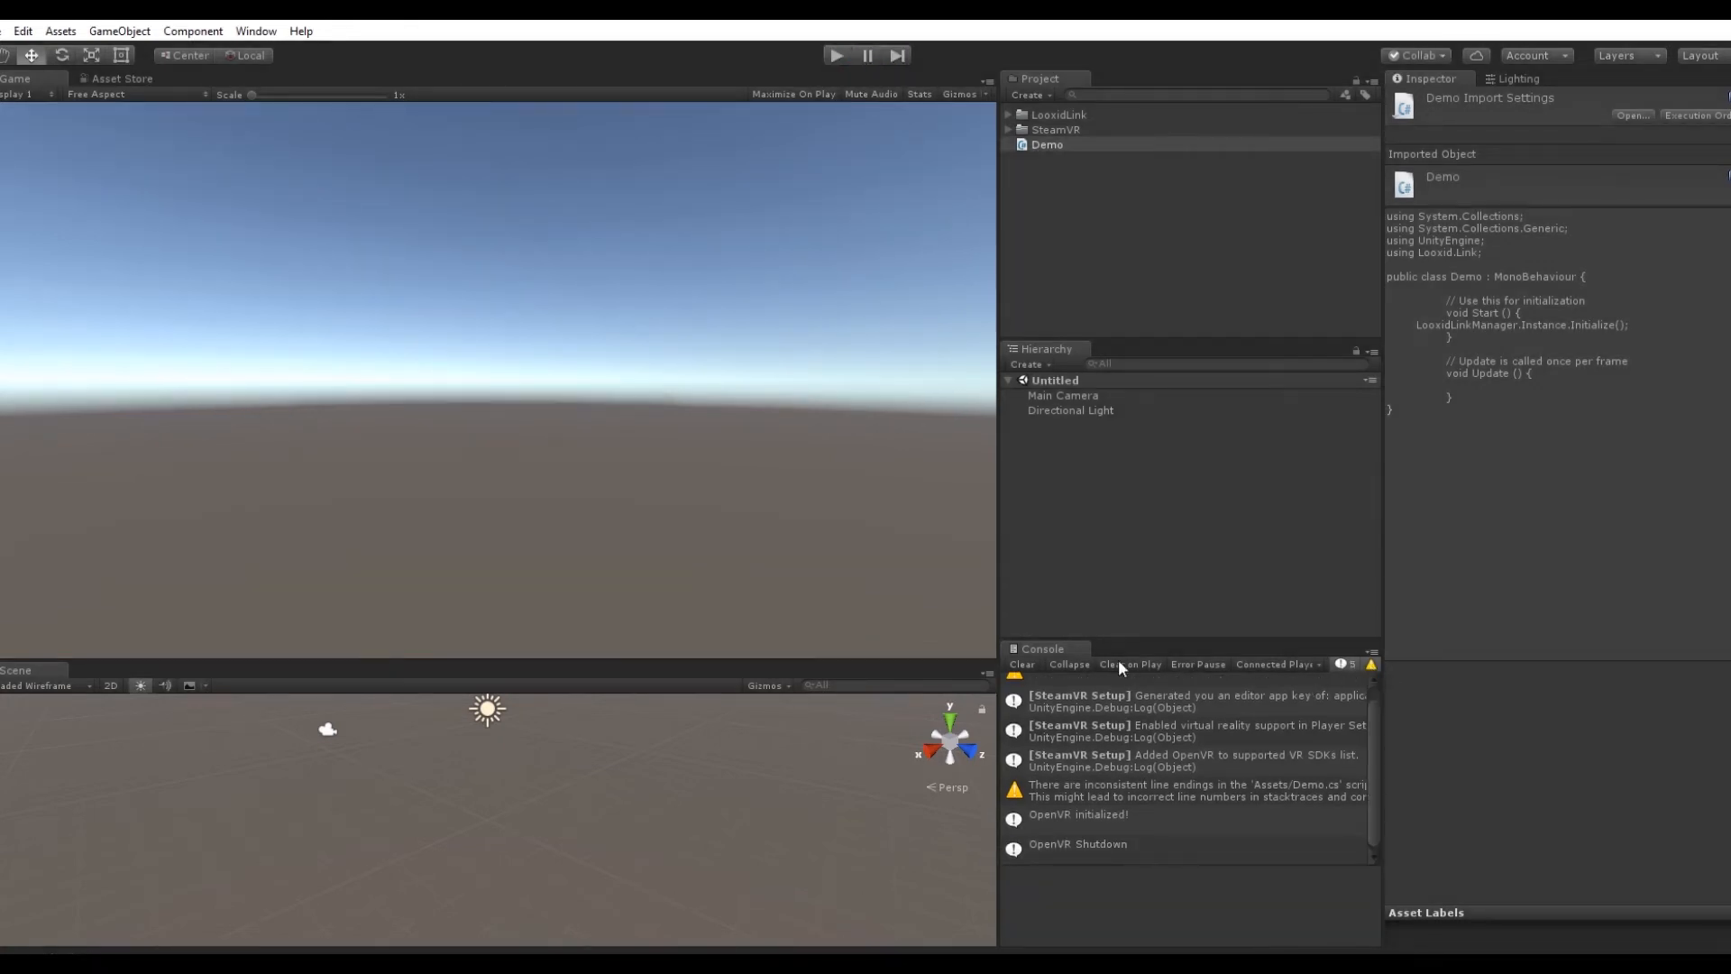
click(1022, 665)
Step: Attach the Demo script to the Main Camera and run the scene
click(1069, 395)
drag(1048, 146, 1538, 702)
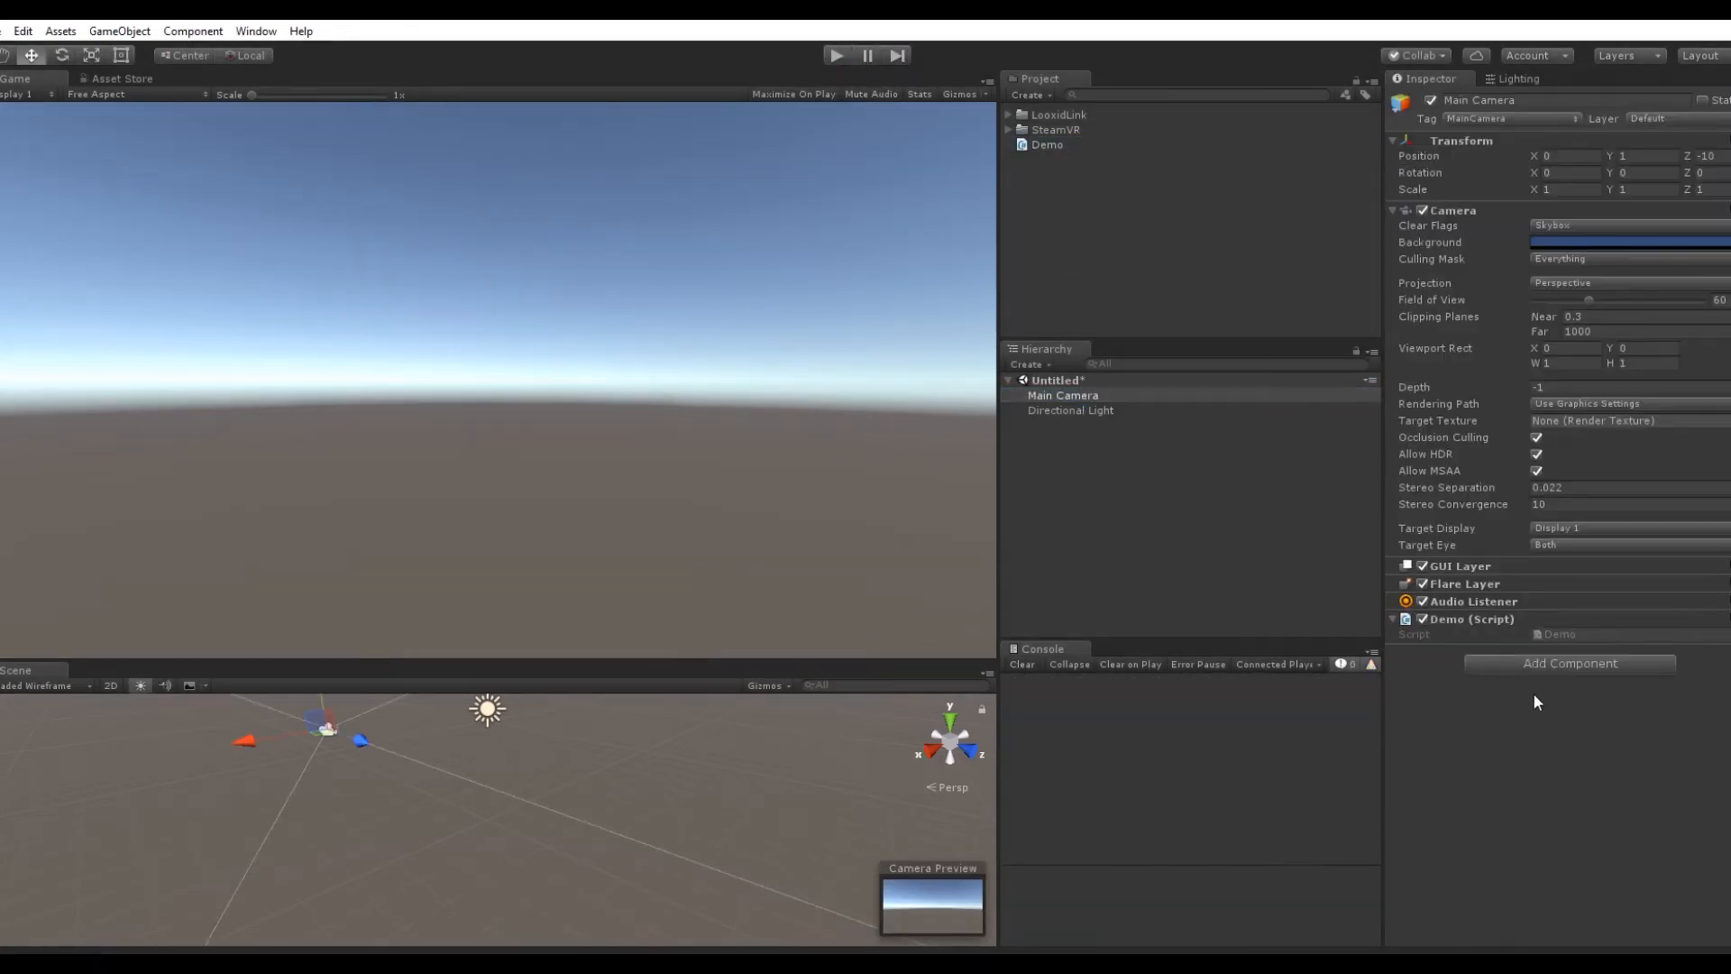
click(836, 56)
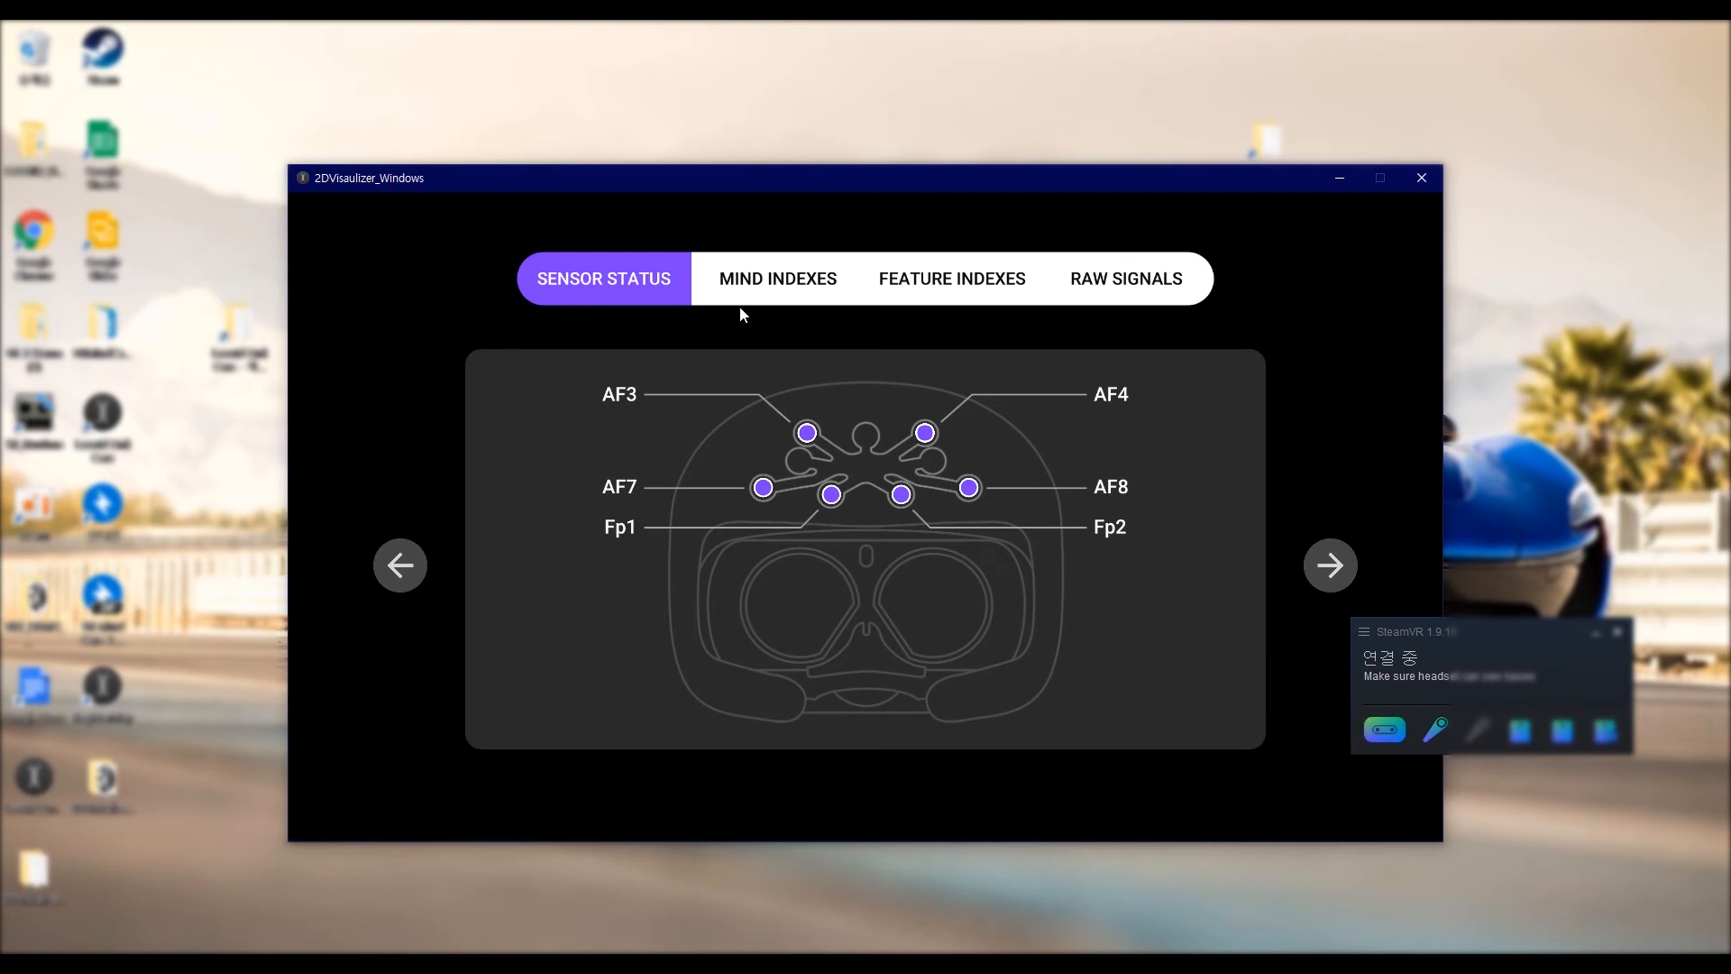
Step: In the 2D visualizer, view the raw signals, the mind indexes and the feature indexes for sensors AF4 and Fp1
click(1126, 279)
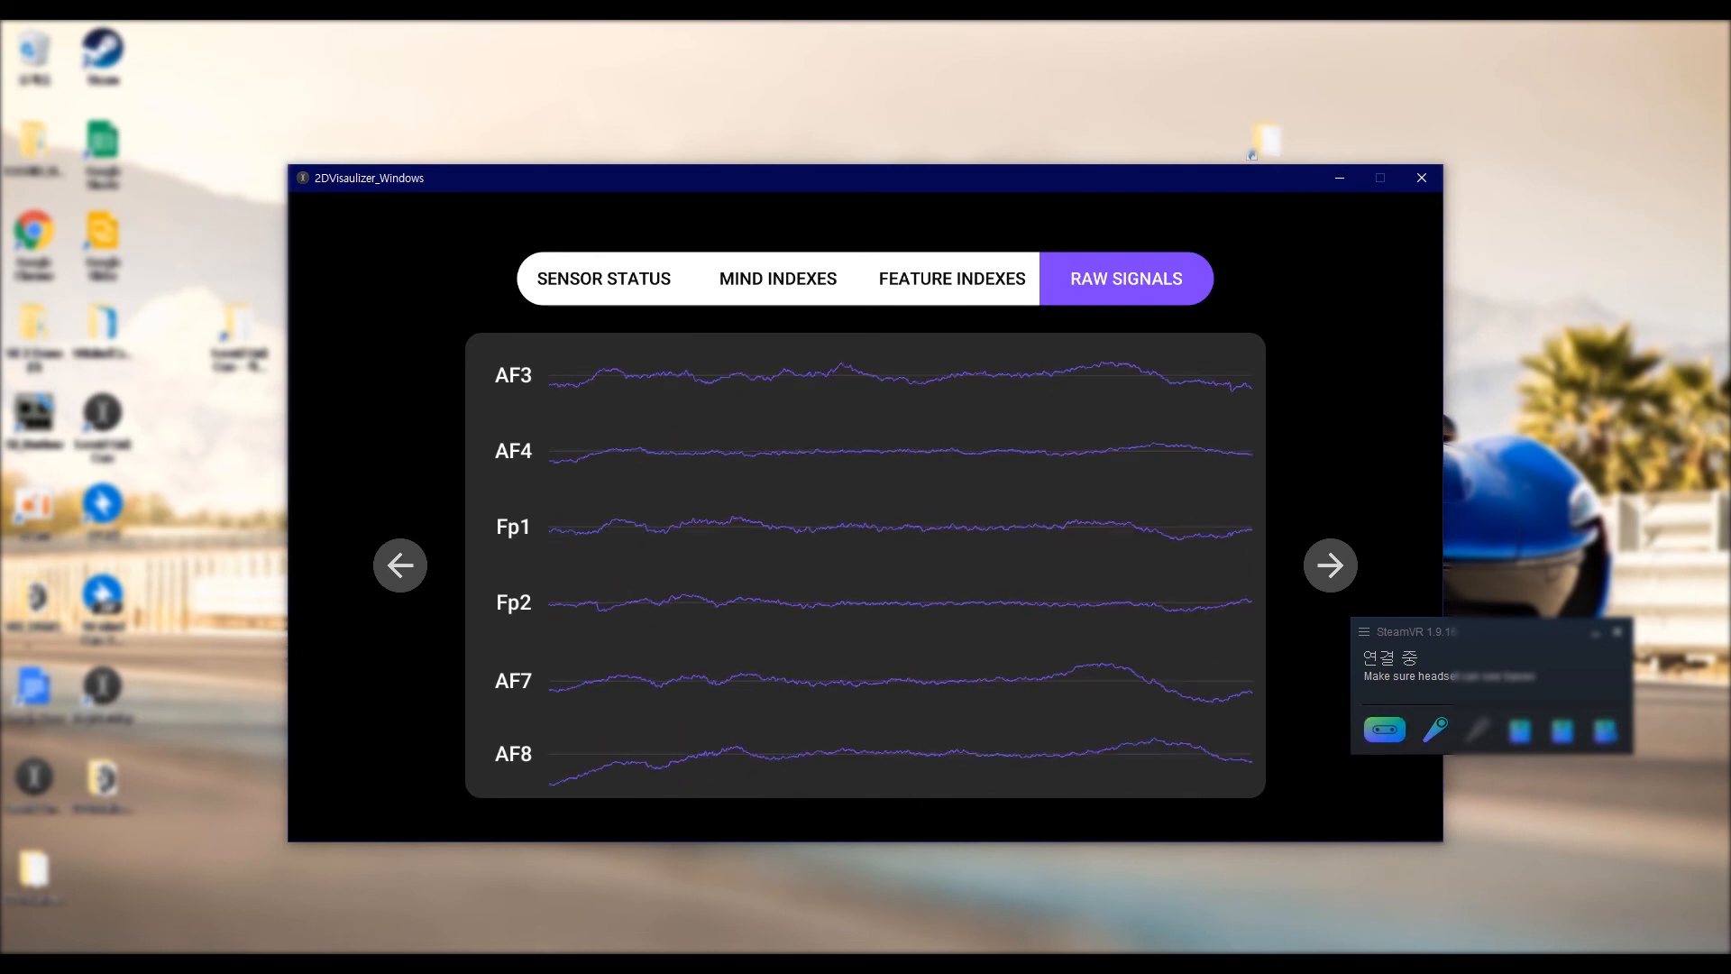
click(754, 283)
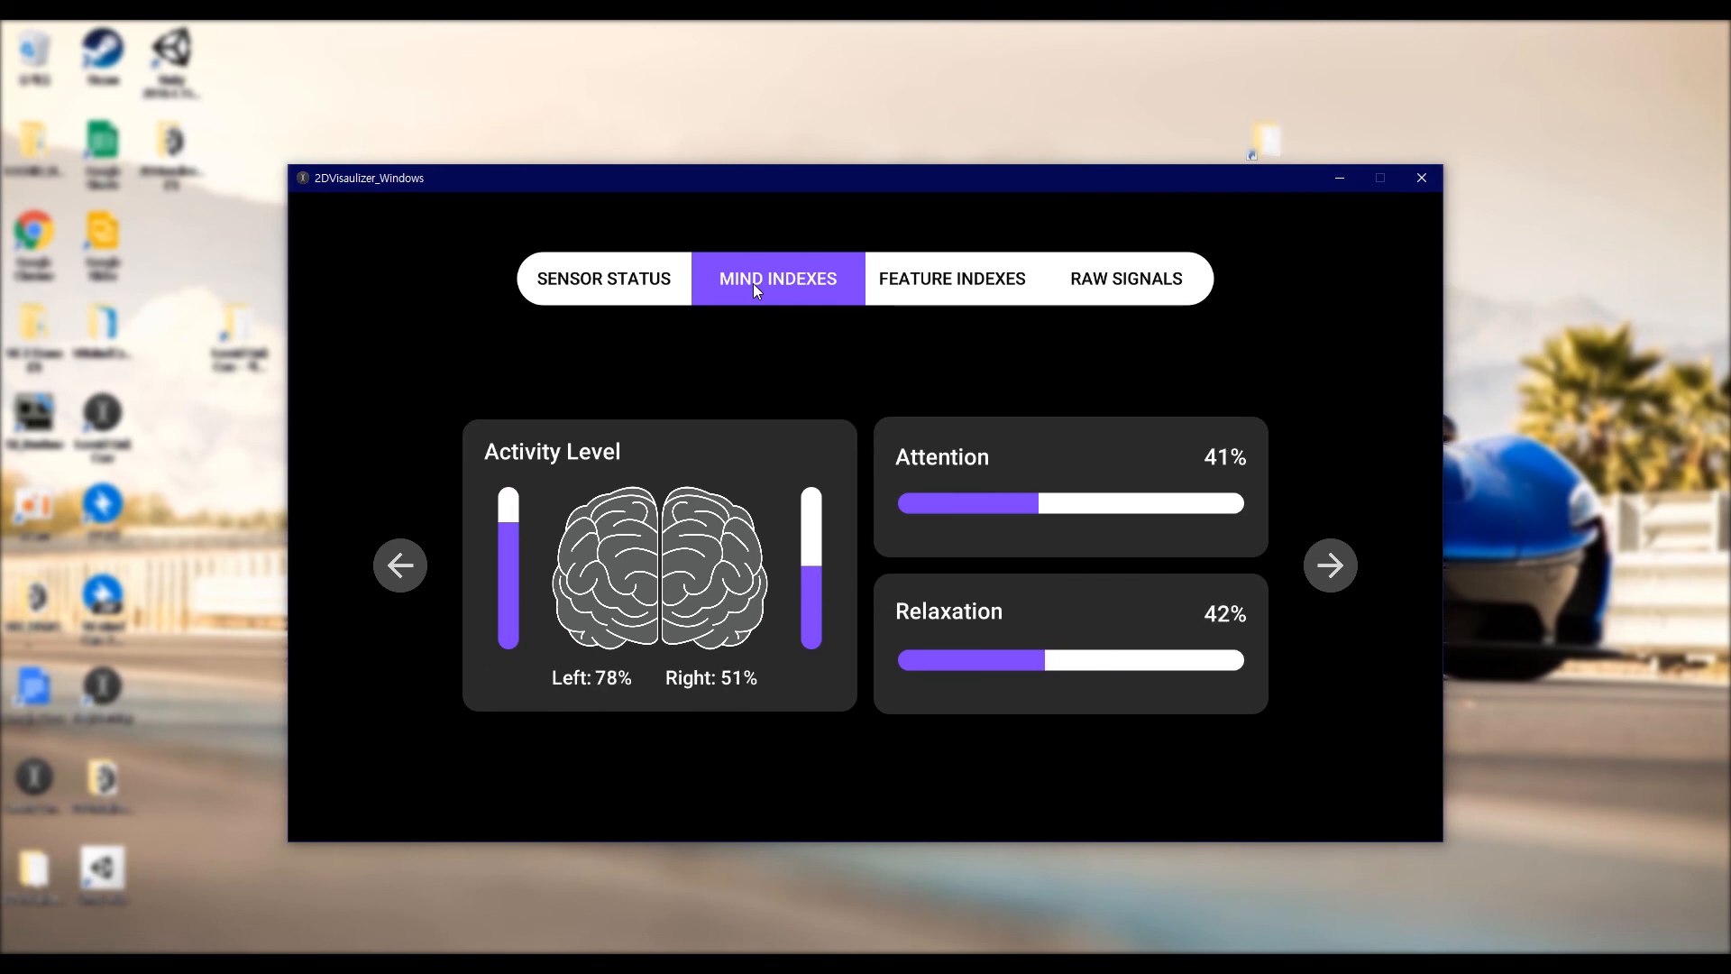
click(966, 278)
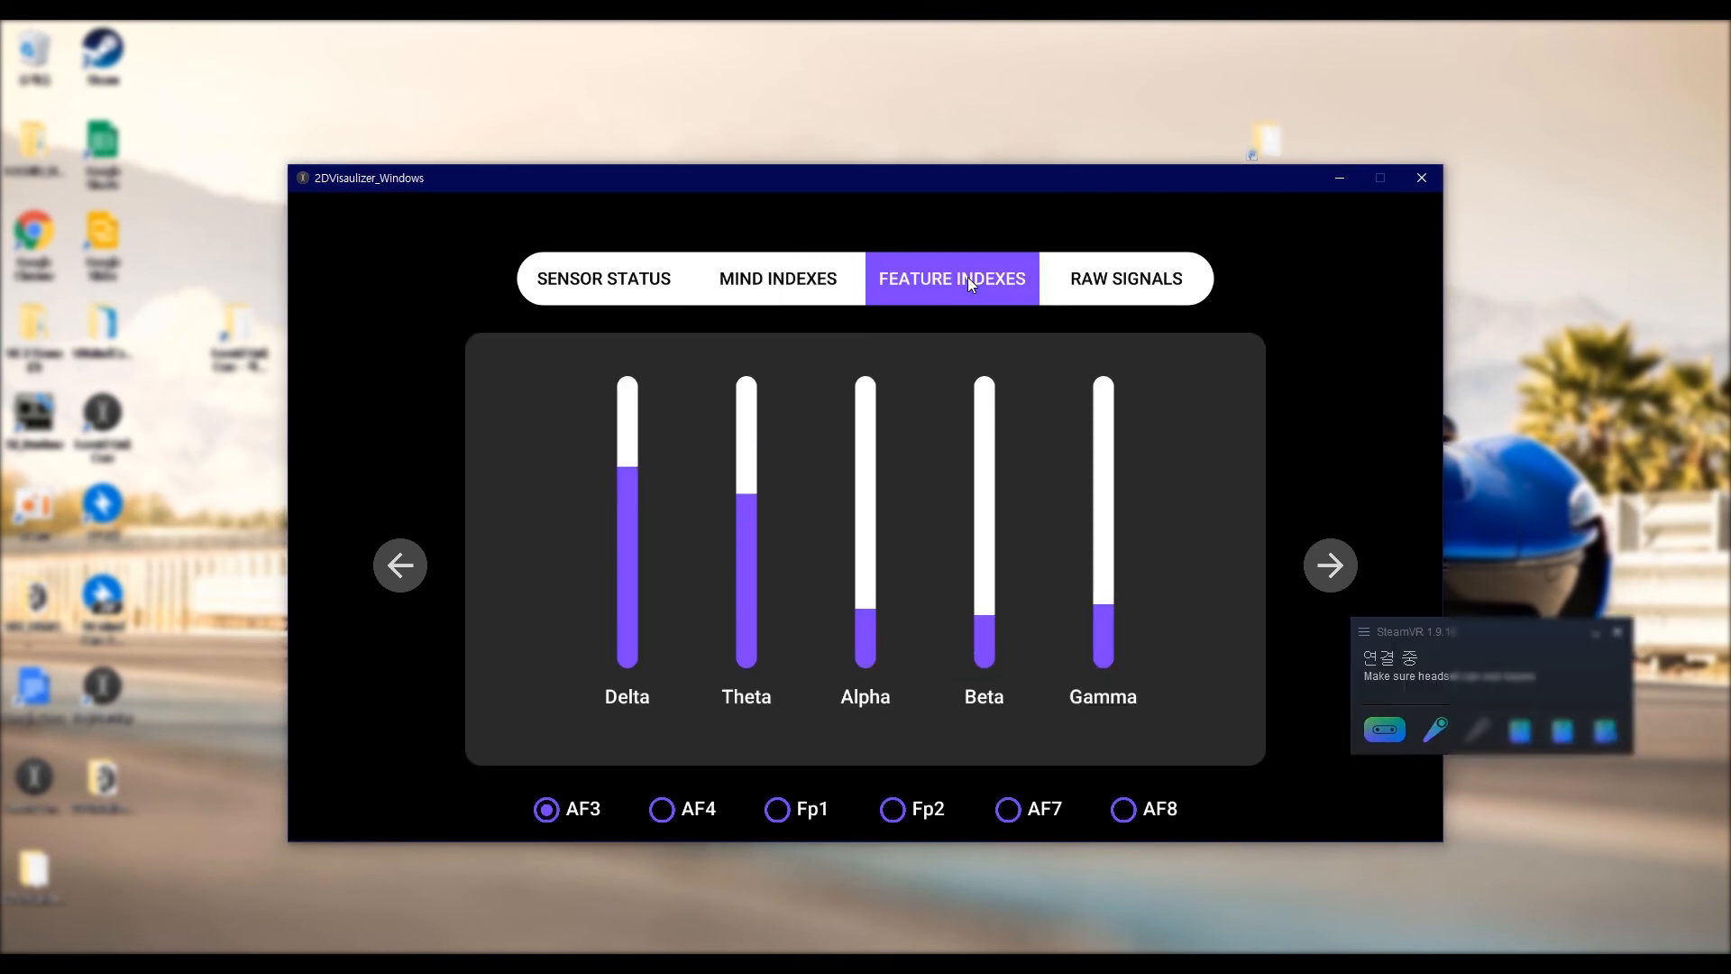
click(669, 811)
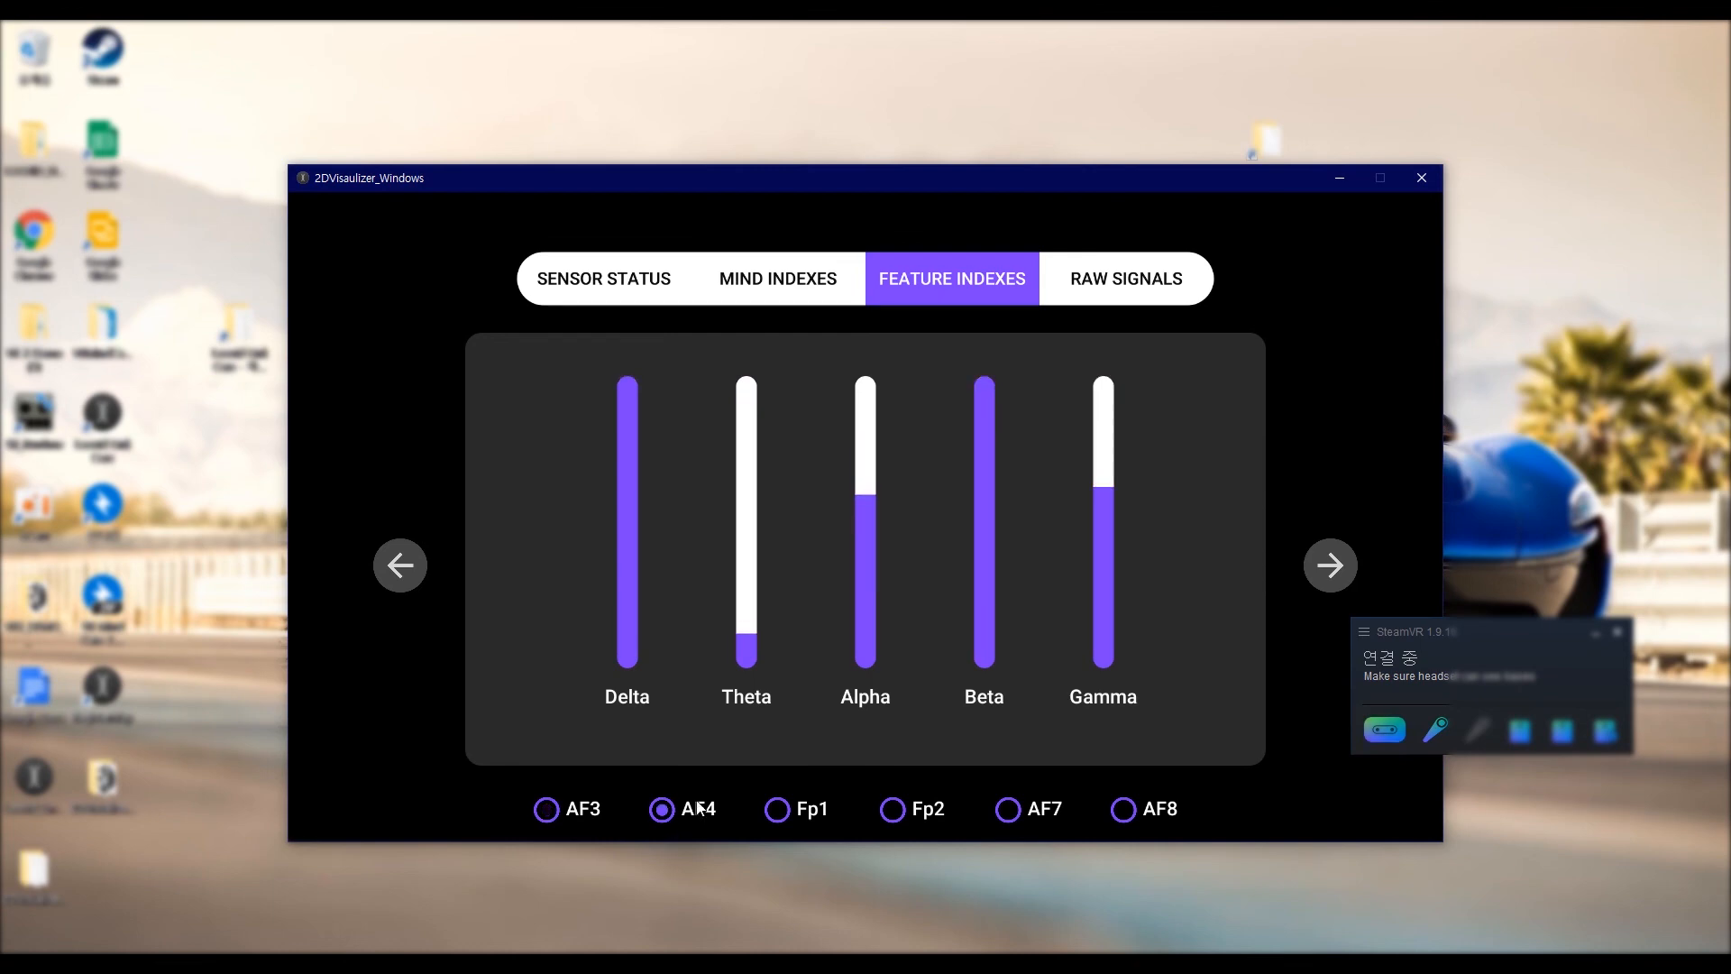
click(783, 813)
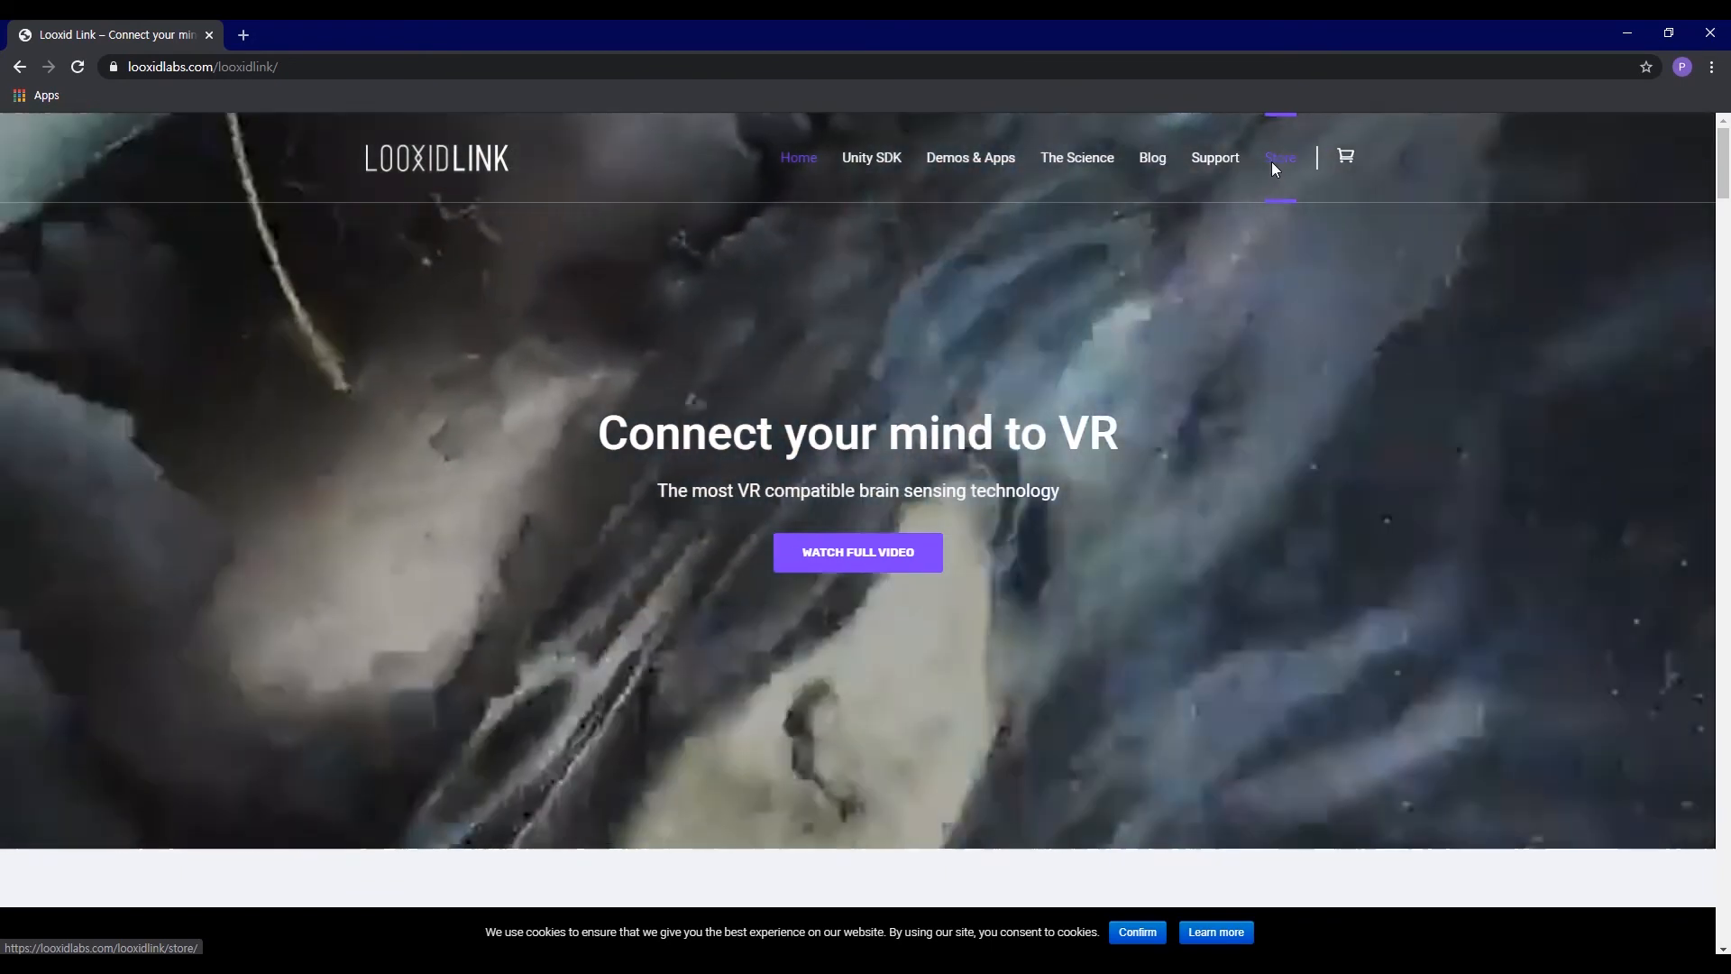
Step: Open the Store page of the Looxid Link website in the browser
click(1275, 167)
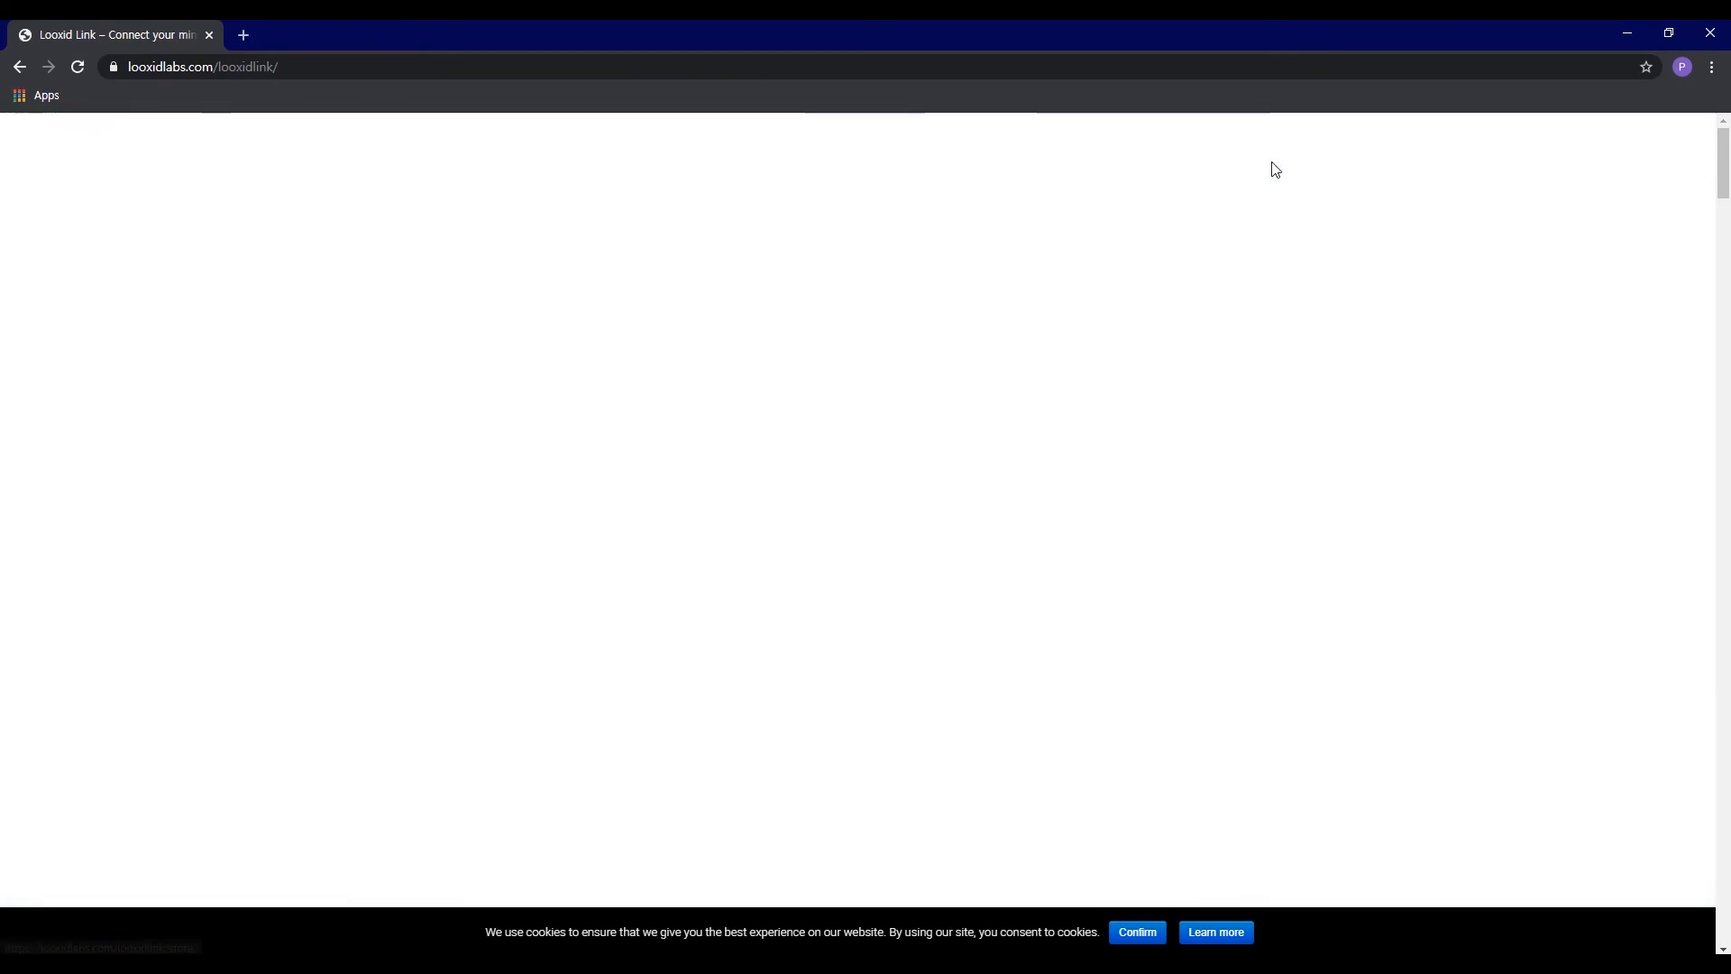